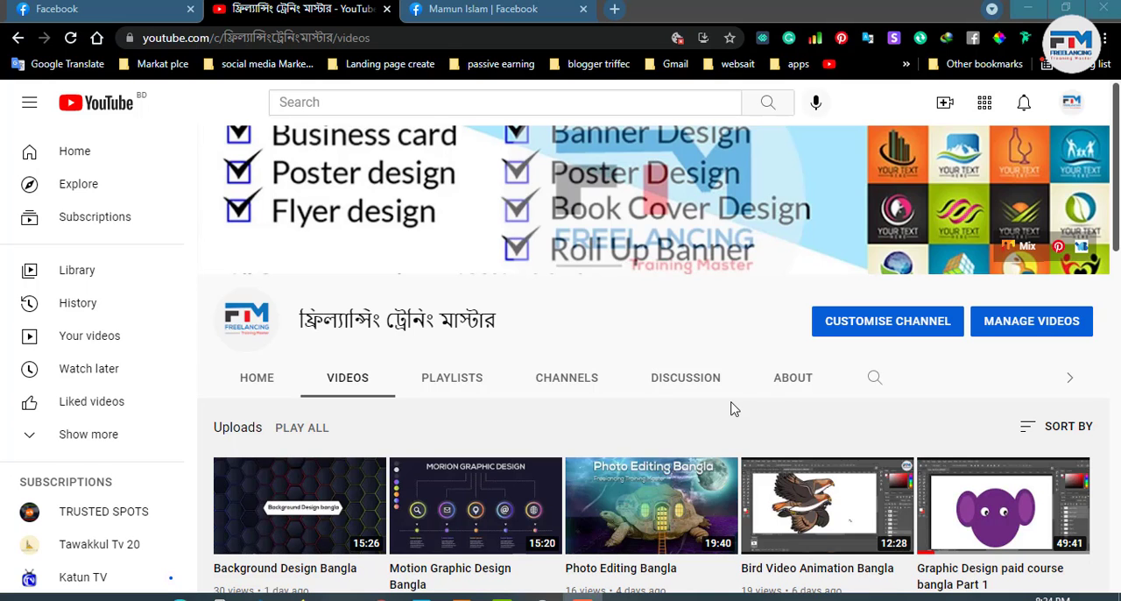
- Switch to Illustrator and examine the Black Friday text artwork, the woman's cutout on the green shape and the available brushes
{"action": "left_click", "coordinate": [1027, 9]}
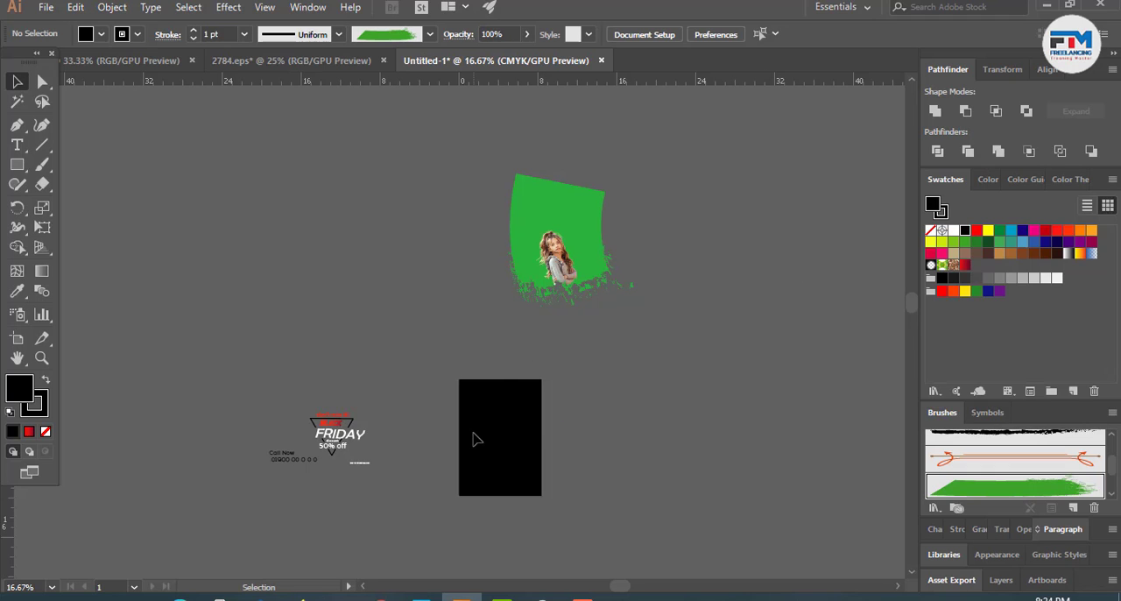
{"action": "scroll", "coordinate": [480, 438], "scroll_direction": "down", "scroll_amount": 2}
{"action": "scroll", "coordinate": [346, 405], "scroll_direction": "up", "scroll_amount": 6}
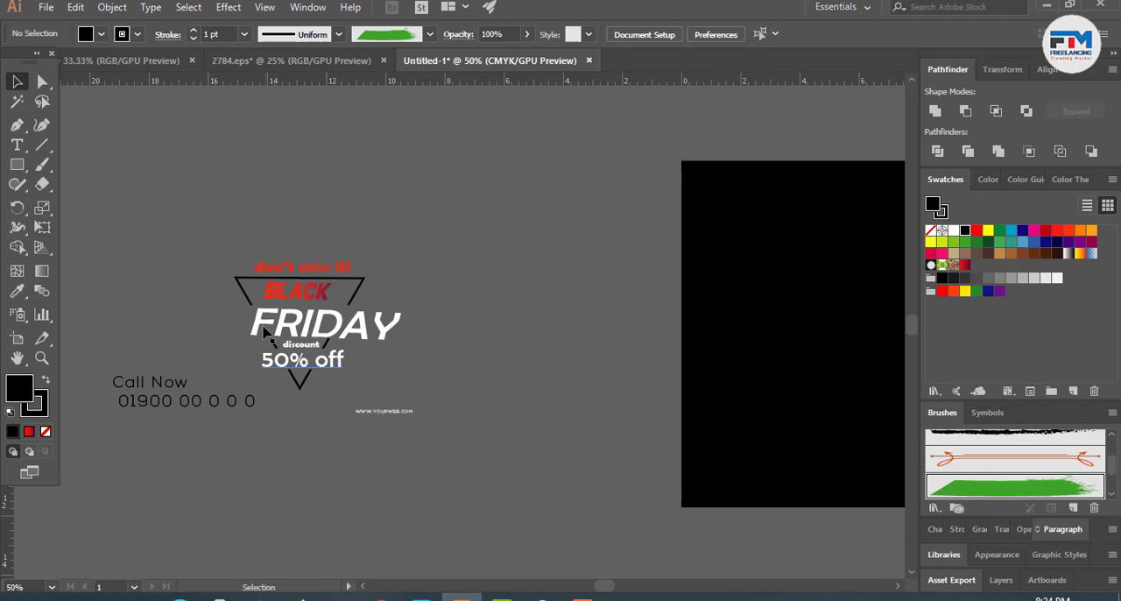
{"action": "left_click", "coordinate": [443, 471]}
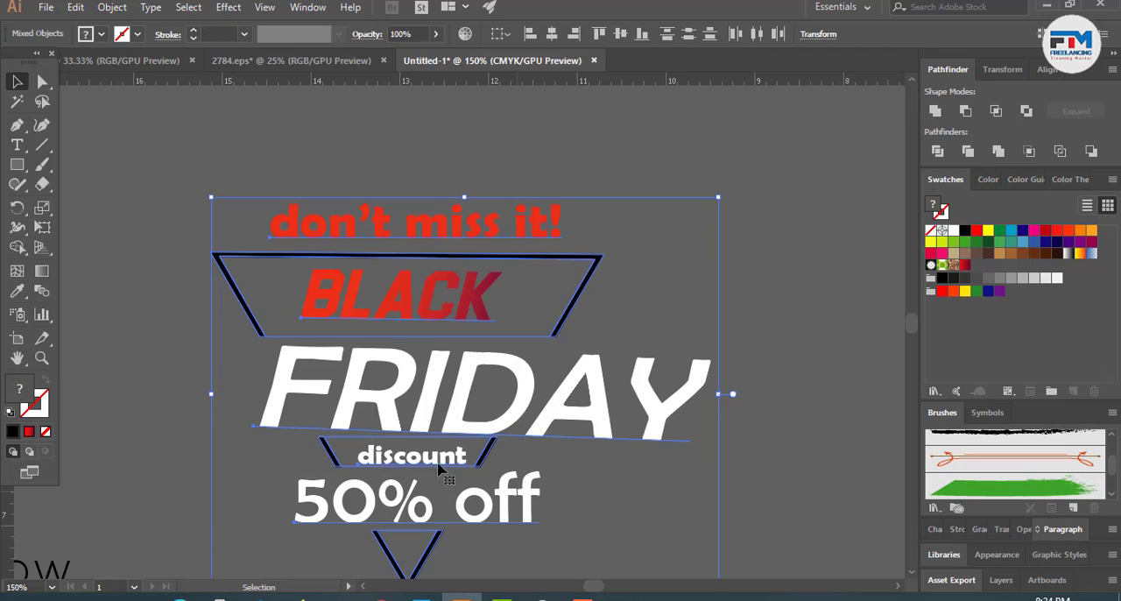
{"action": "scroll", "coordinate": [317, 451], "scroll_direction": "down", "scroll_amount": 4}
{"action": "scroll", "coordinate": [314, 454], "scroll_direction": "down", "scroll_amount": 1}
{"action": "left_click", "coordinate": [455, 426]}
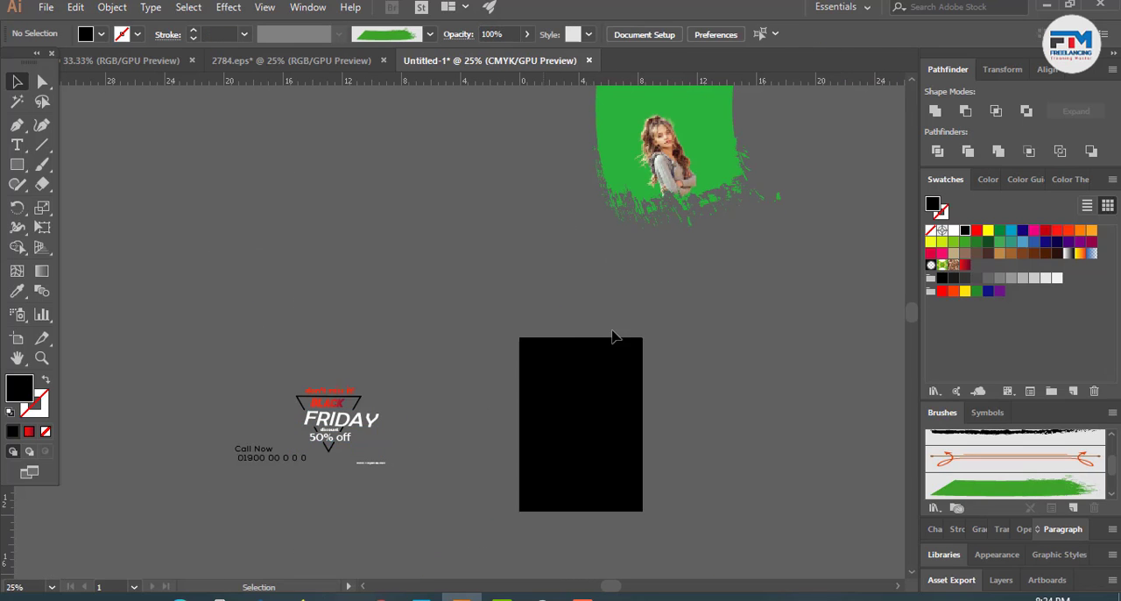
{"action": "scroll", "coordinate": [721, 233], "scroll_direction": "up", "scroll_amount": 2}
{"action": "scroll", "coordinate": [622, 376], "scroll_direction": "up", "scroll_amount": 4}
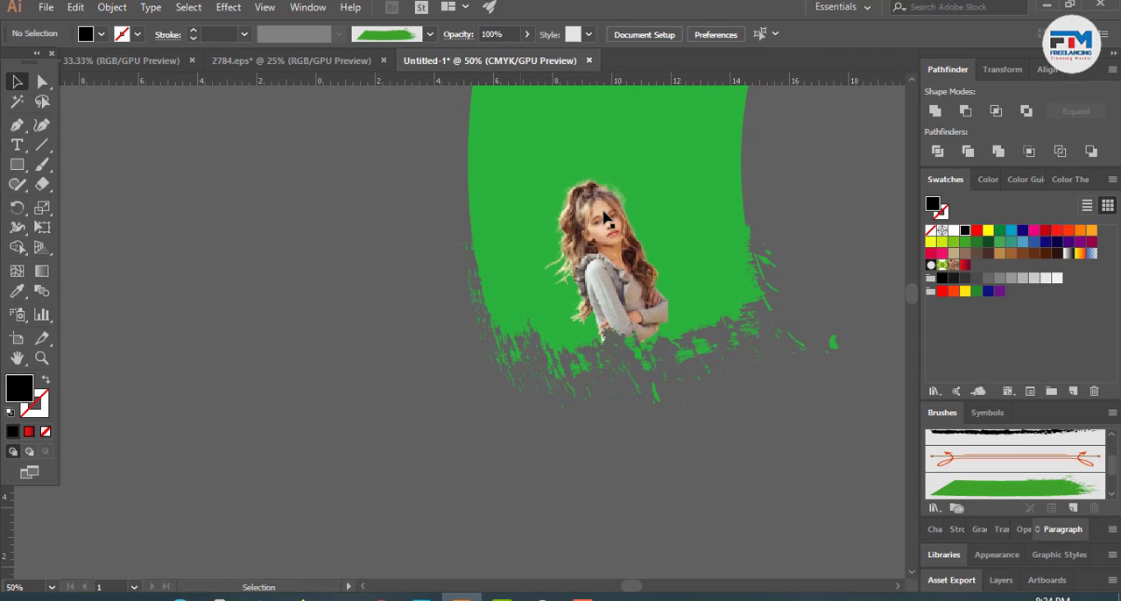
{"action": "left_click", "coordinate": [614, 250]}
{"action": "left_click", "coordinate": [701, 438]}
{"action": "scroll", "coordinate": [701, 438], "scroll_direction": "down", "scroll_amount": 3}
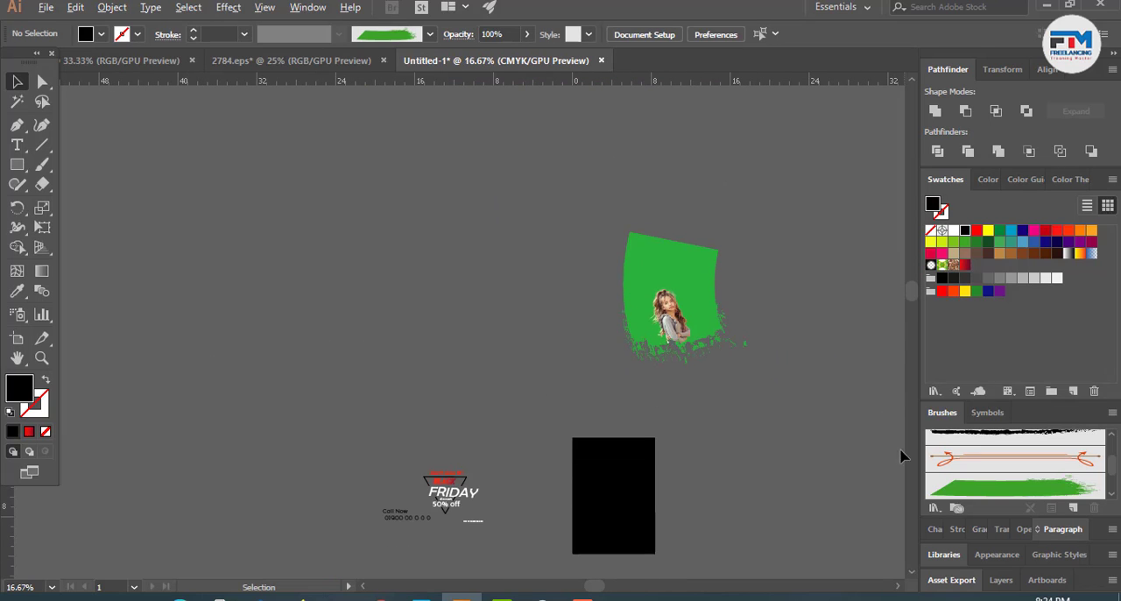
{"action": "scroll", "coordinate": [1044, 478], "scroll_direction": "down", "scroll_amount": 5}
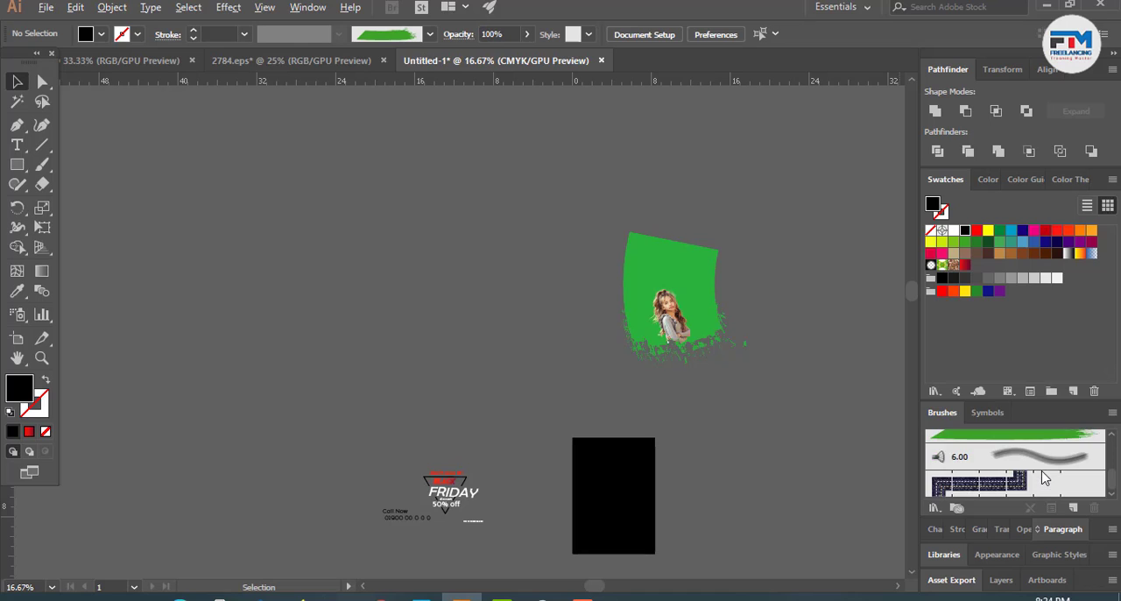
{"action": "scroll", "coordinate": [1044, 477], "scroll_direction": "up", "scroll_amount": 5}
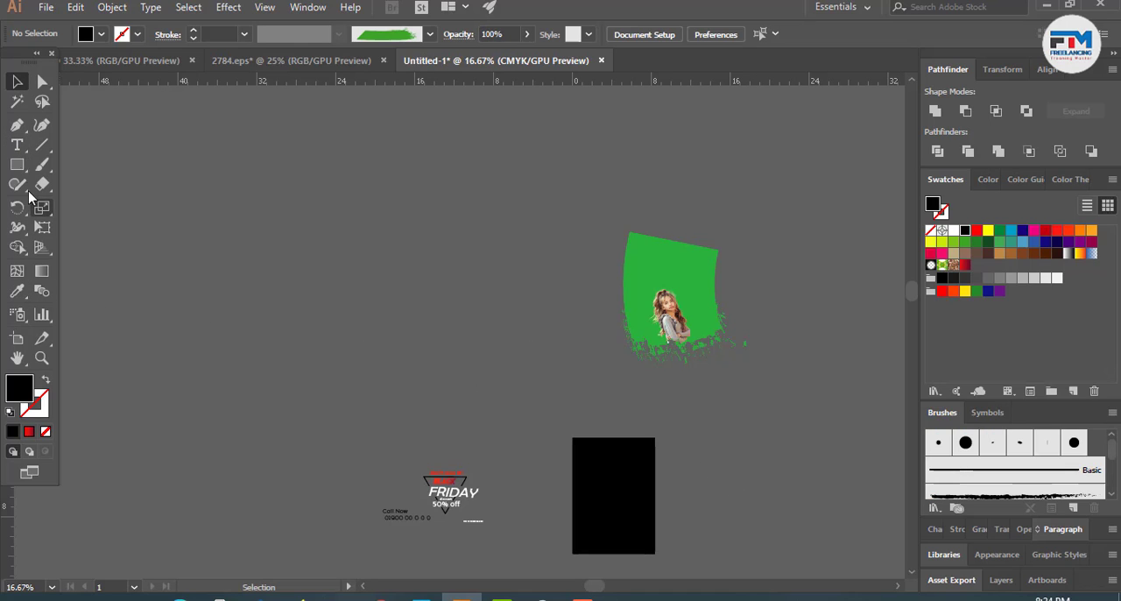
- Draw a slightly curved, nearly vertical open path with the Pen tool in the empty area and remove its fill
{"action": "left_click", "coordinate": [17, 126]}
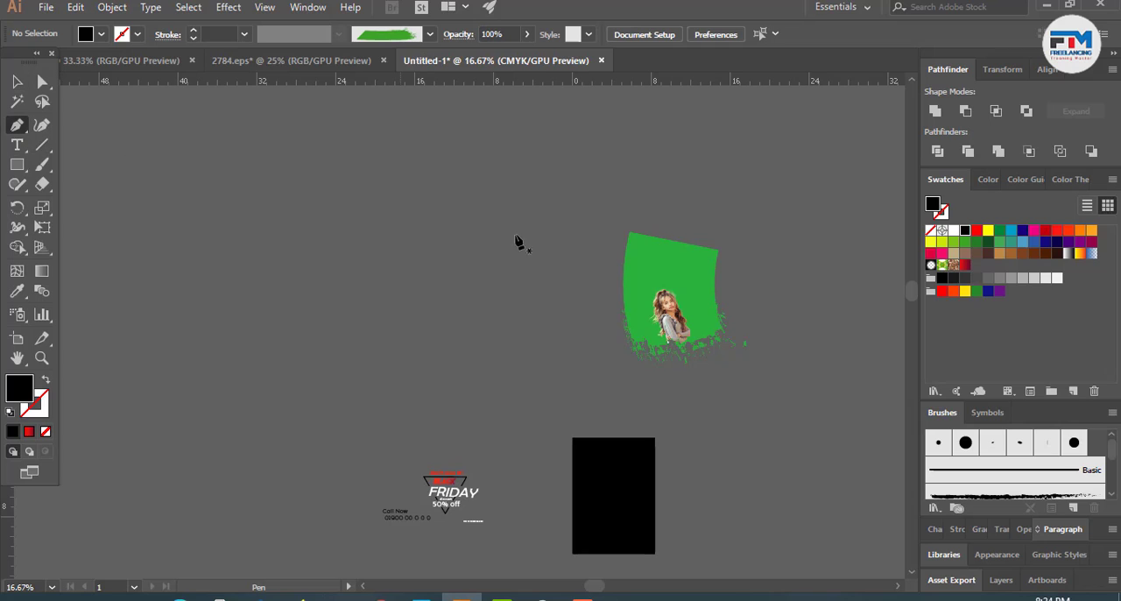
{"action": "left_click", "coordinate": [459, 191]}
{"action": "left_click_drag", "start_coordinate": [473, 378], "coordinate": [508, 447]}
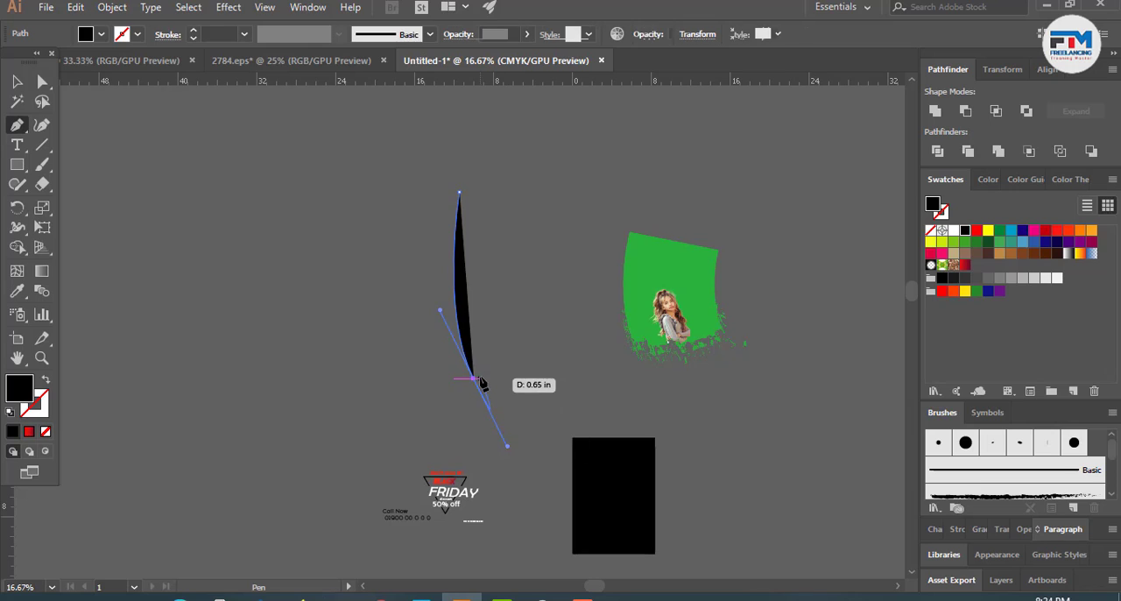
{"action": "key", "text": "v"}
{"action": "key", "text": "/"}
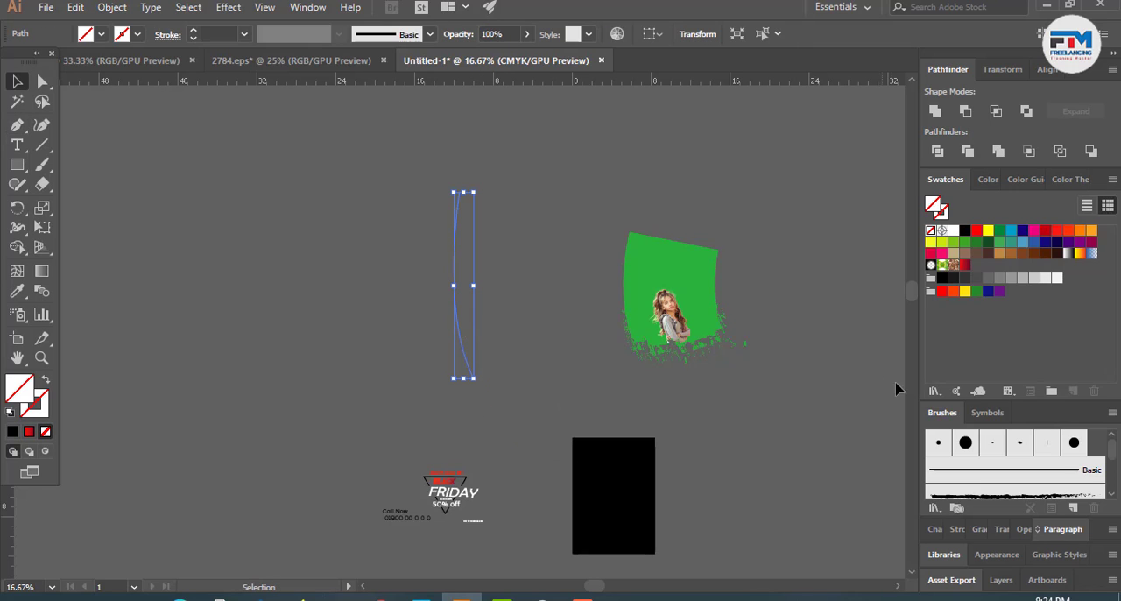
- Apply the rough black charcoal-style brush to the curved path and set its stroke weight to 48 pt
{"action": "scroll", "coordinate": [1012, 473], "scroll_direction": "down", "scroll_amount": 2}
{"action": "left_click", "coordinate": [1013, 449]}
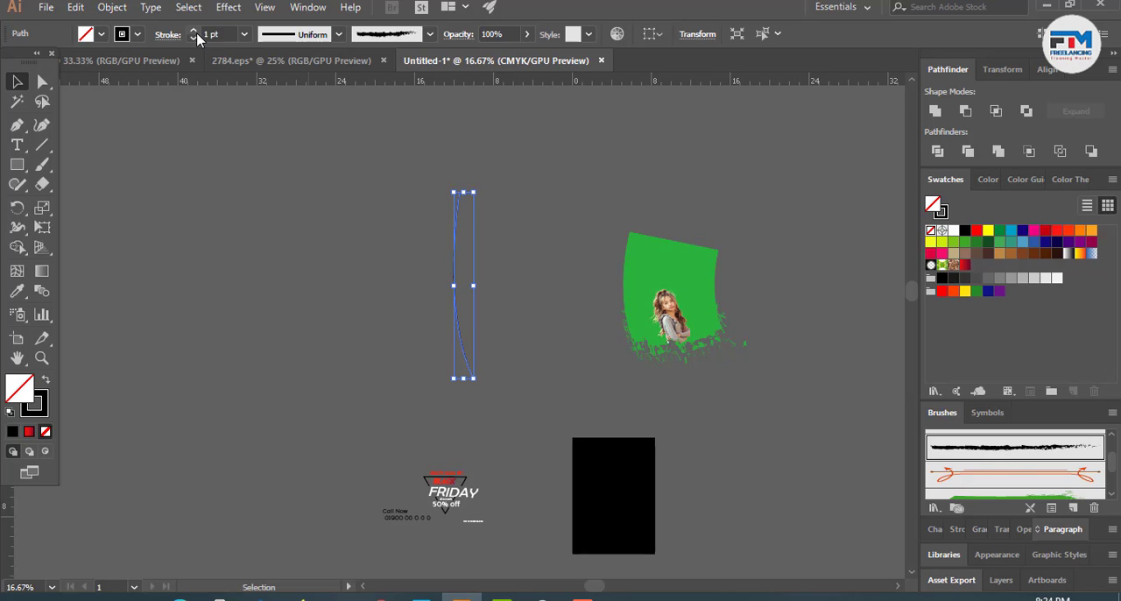
{"action": "left_click_drag", "start_coordinate": [196, 35], "coordinate": [195, 36]}
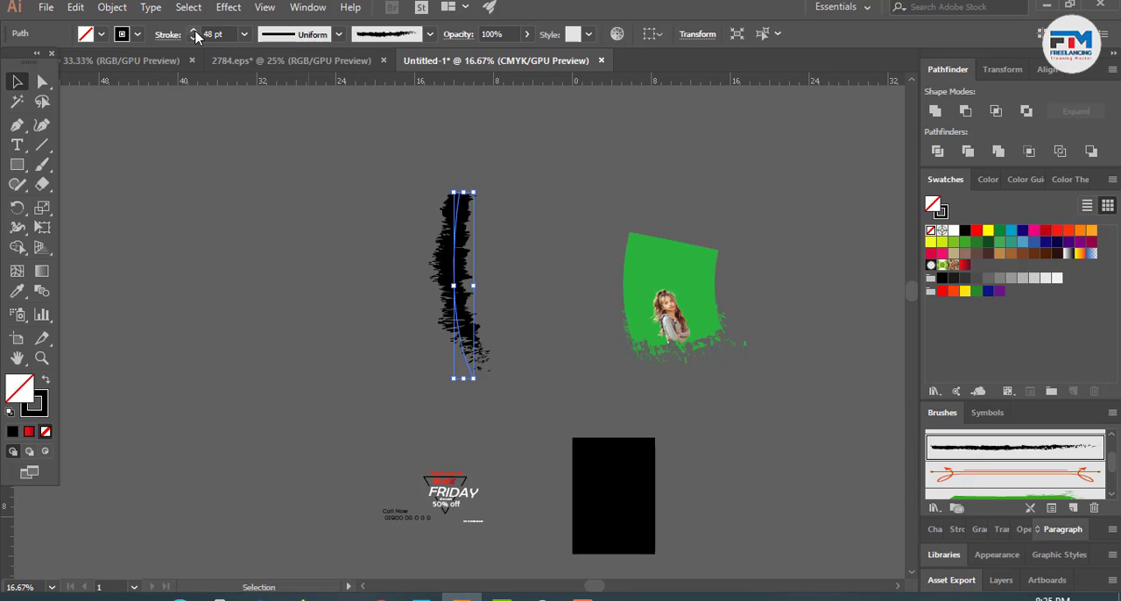
- Change the curved path's brush to the green paint stroke and set its stroke weight to 0
{"action": "left_click", "coordinate": [1012, 496]}
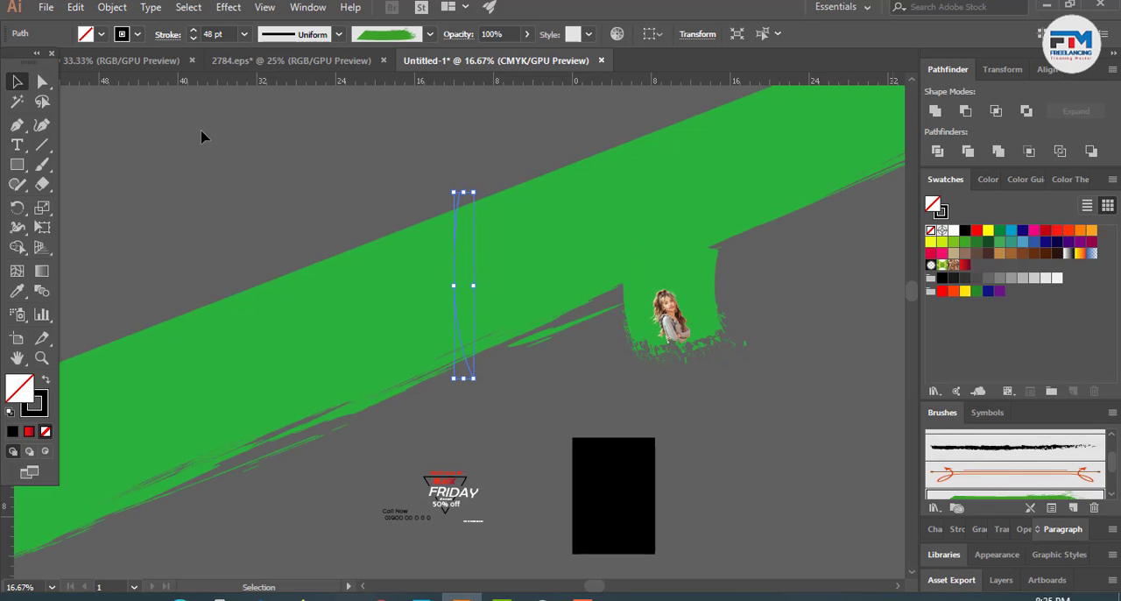
{"action": "left_click_drag", "start_coordinate": [226, 33], "coordinate": [175, 33]}
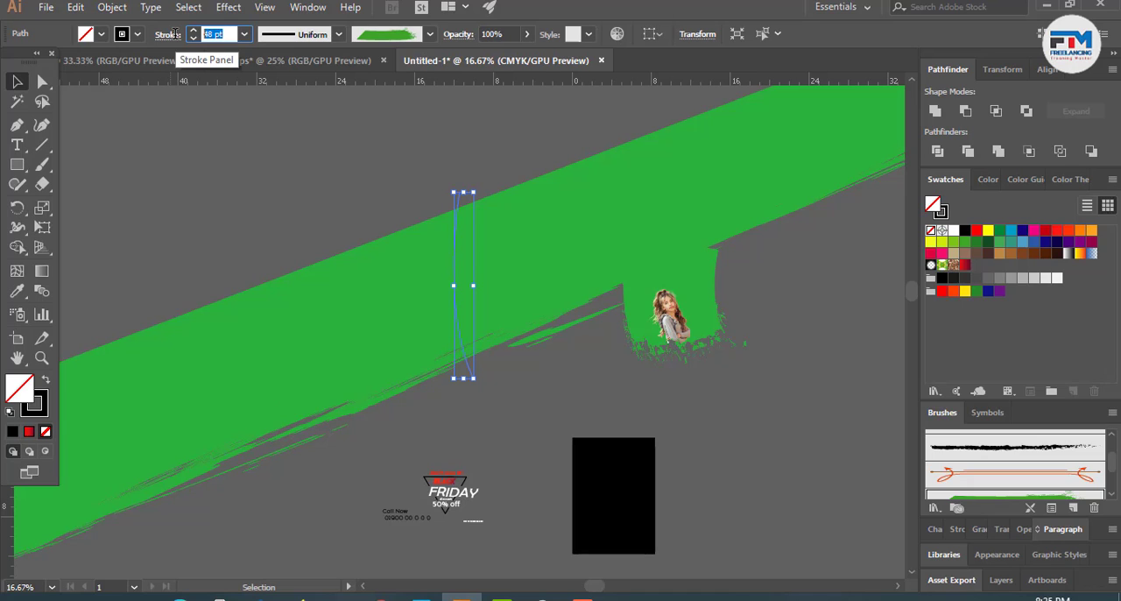
{"action": "type", "text": "0"}
{"action": "key", "text": "Return"}
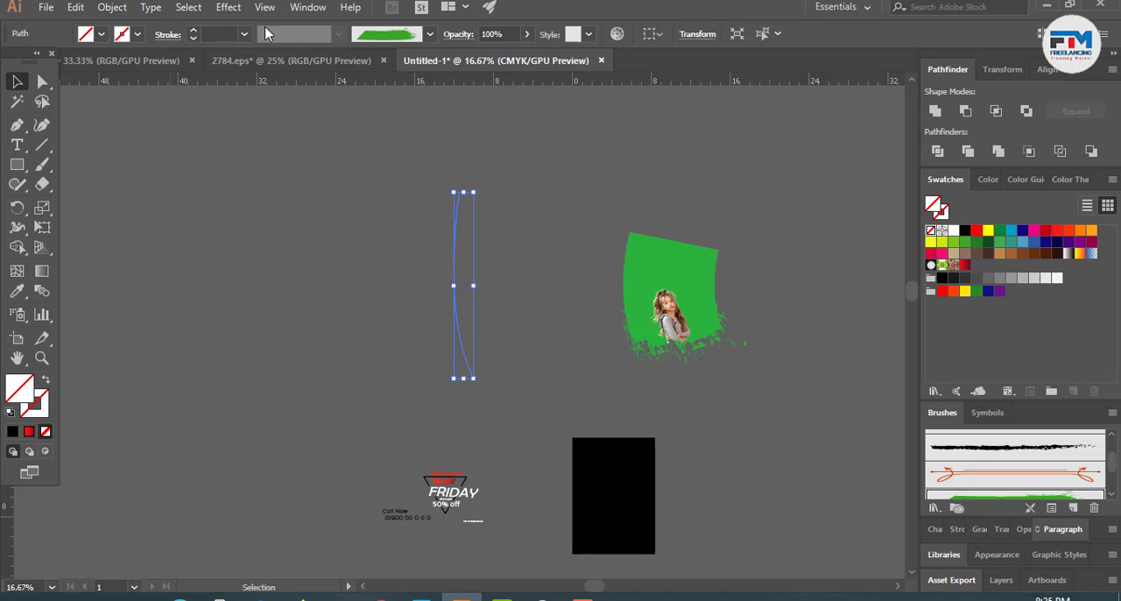
- Try stroke weights from 0.25 pt up to 2 pt on the green-brushed path and delete the path
{"action": "left_click", "coordinate": [207, 34]}
{"action": "left_click", "coordinate": [194, 30]}
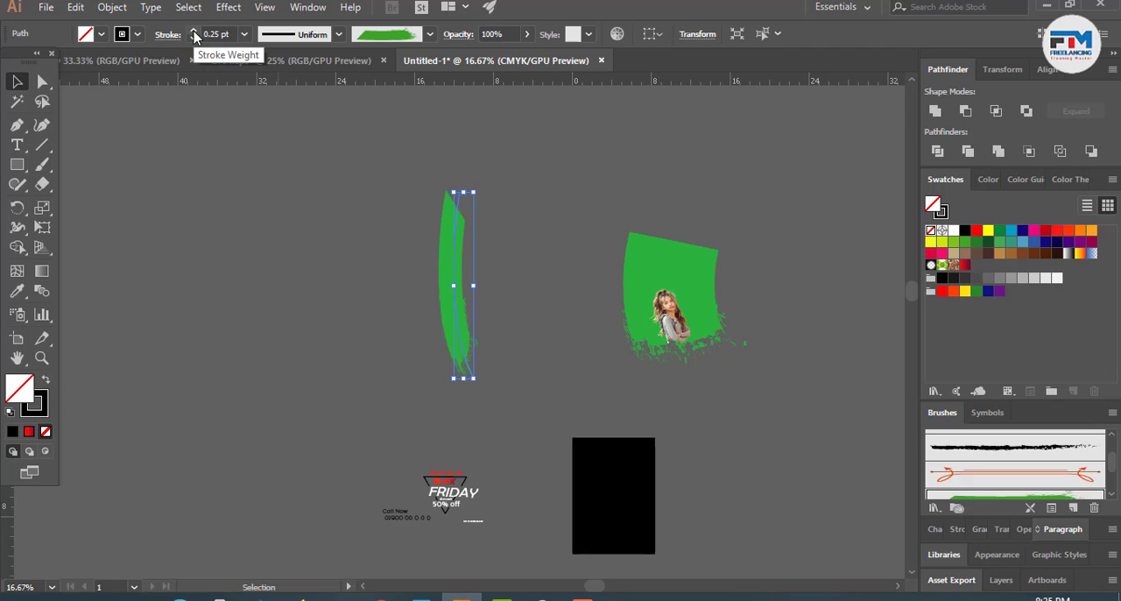
{"action": "left_click", "coordinate": [193, 30]}
{"action": "left_click", "coordinate": [194, 30]}
{"action": "left_click", "coordinate": [194, 31]}
{"action": "left_click", "coordinate": [194, 31]}
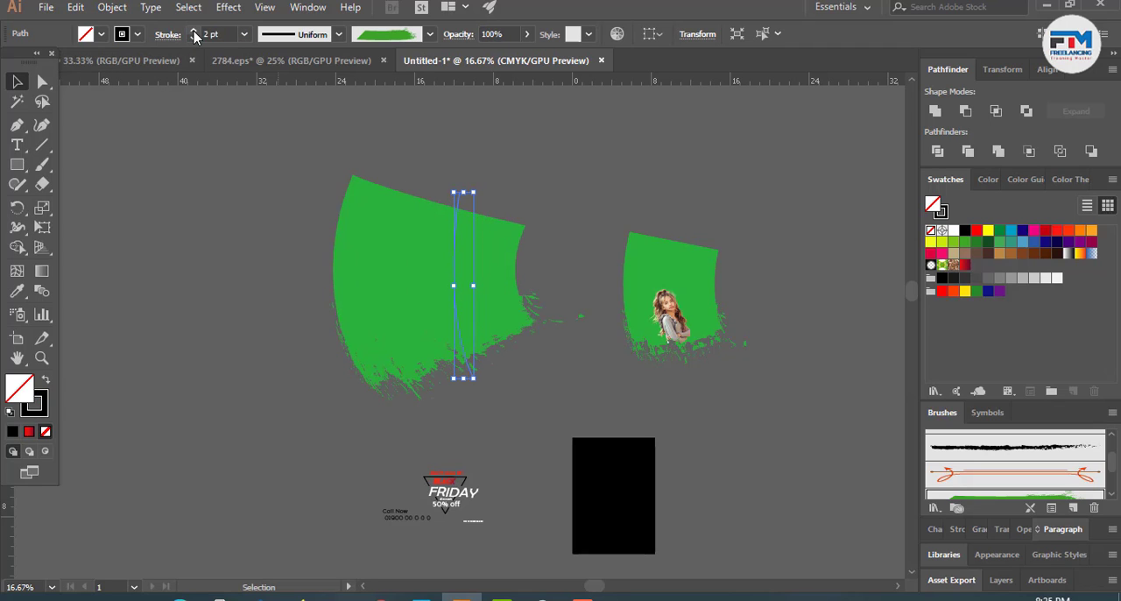
{"action": "left_click", "coordinate": [194, 38]}
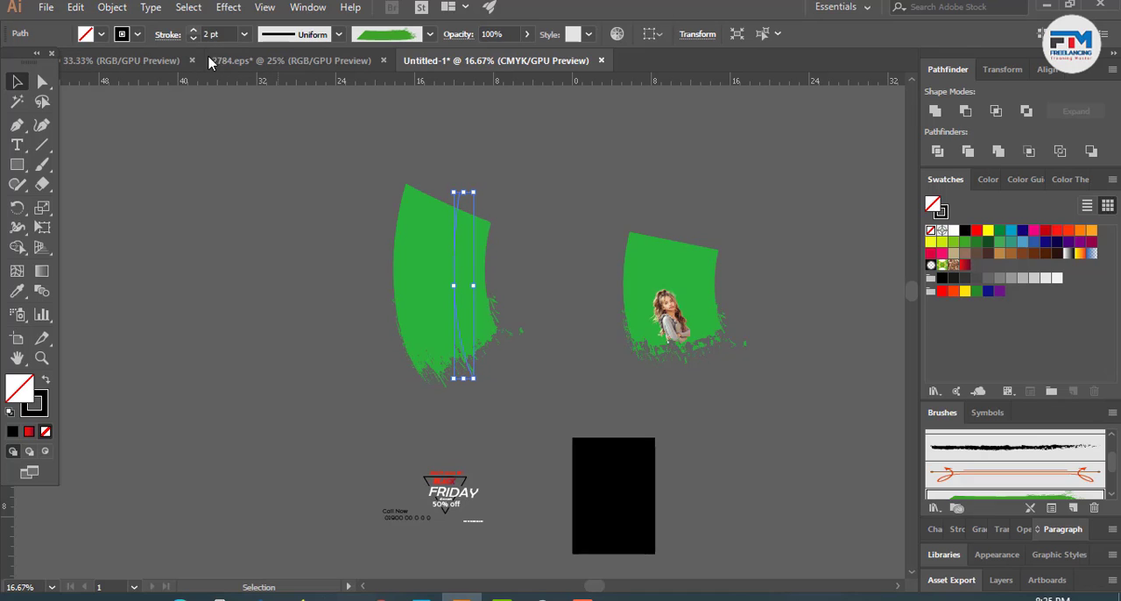
{"action": "left_click", "coordinate": [193, 30]}
{"action": "key", "text": "ctrl+z"}
{"action": "key", "text": "Delete"}
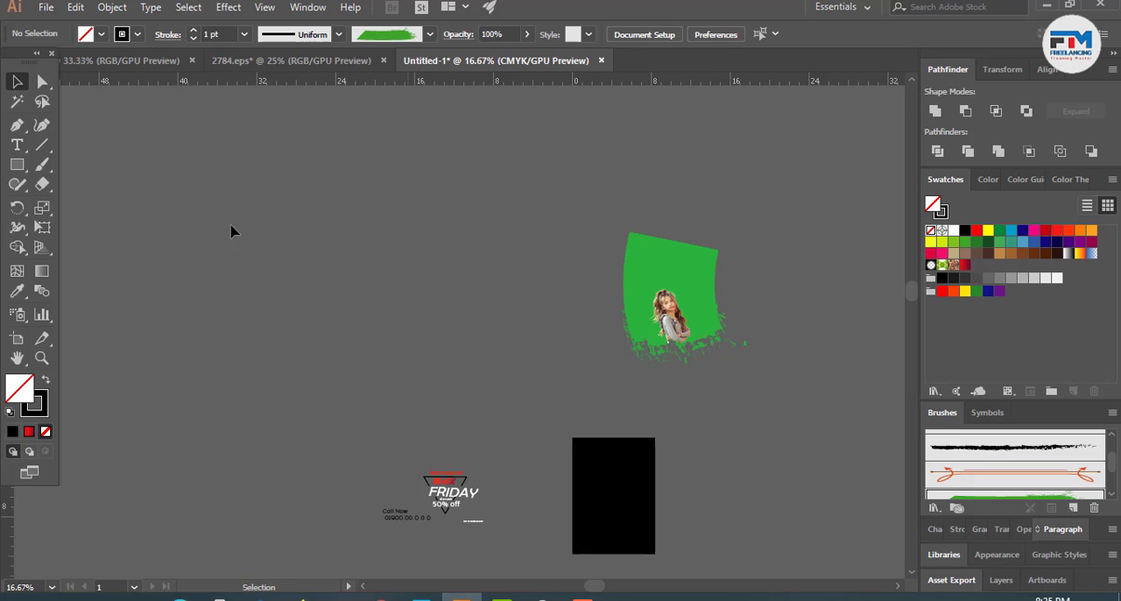
- Draw a straight vertical path above the Black Friday text with the Pen tool and apply the green paint brush
{"action": "left_click", "coordinate": [17, 124]}
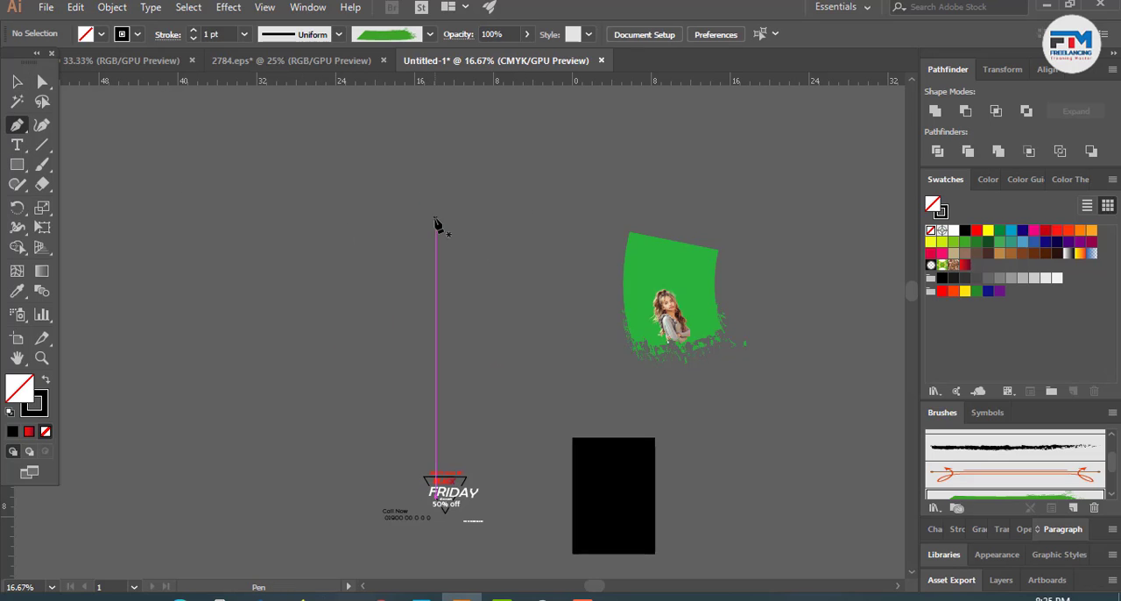
{"action": "left_click", "coordinate": [435, 217]}
{"action": "left_click", "coordinate": [435, 378]}
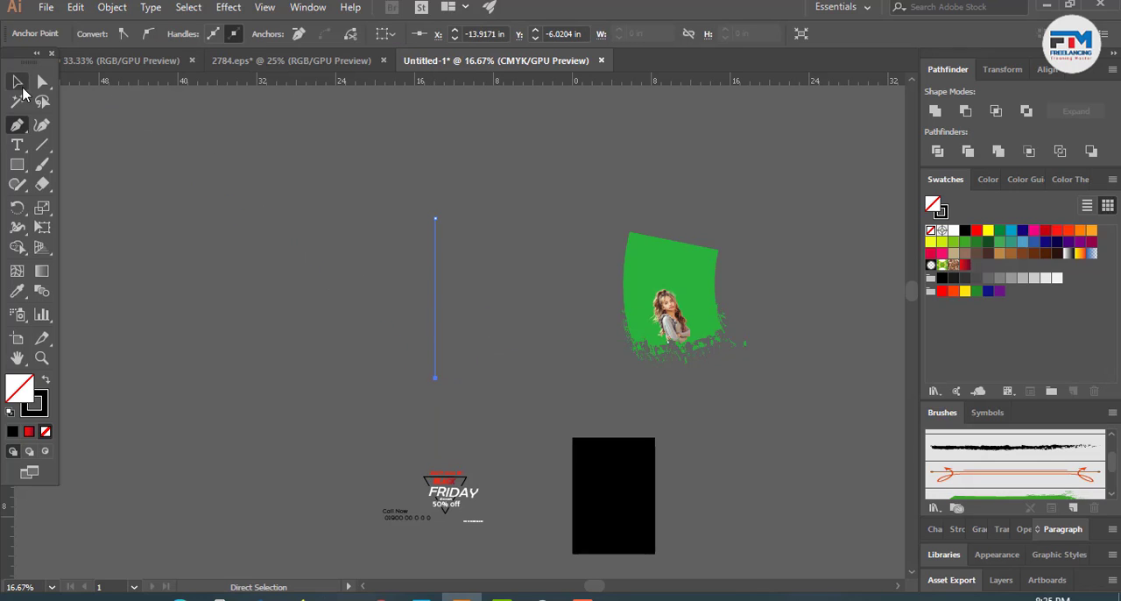
{"action": "left_click", "coordinate": [16, 81]}
{"action": "left_click", "coordinate": [974, 496]}
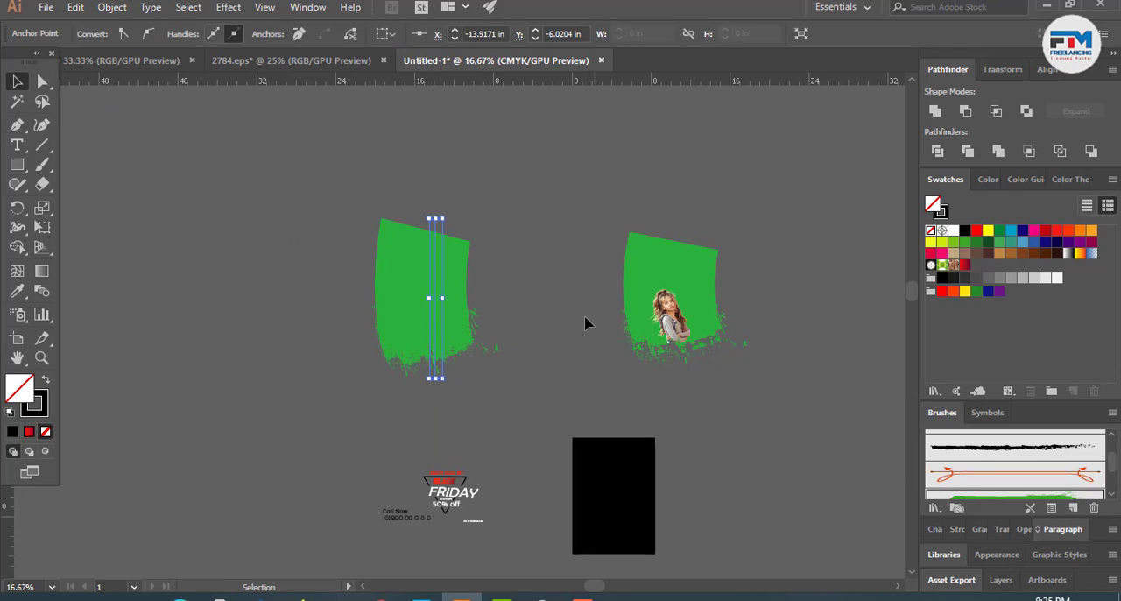
- Move the new green brush stroke closer to the woman's picture and expand its appearance into shapes
{"action": "left_click", "coordinate": [720, 298]}
{"action": "scroll", "coordinate": [720, 292], "scroll_direction": "down", "scroll_amount": 1}
{"action": "scroll", "coordinate": [878, 335], "scroll_direction": "up", "scroll_amount": 1}
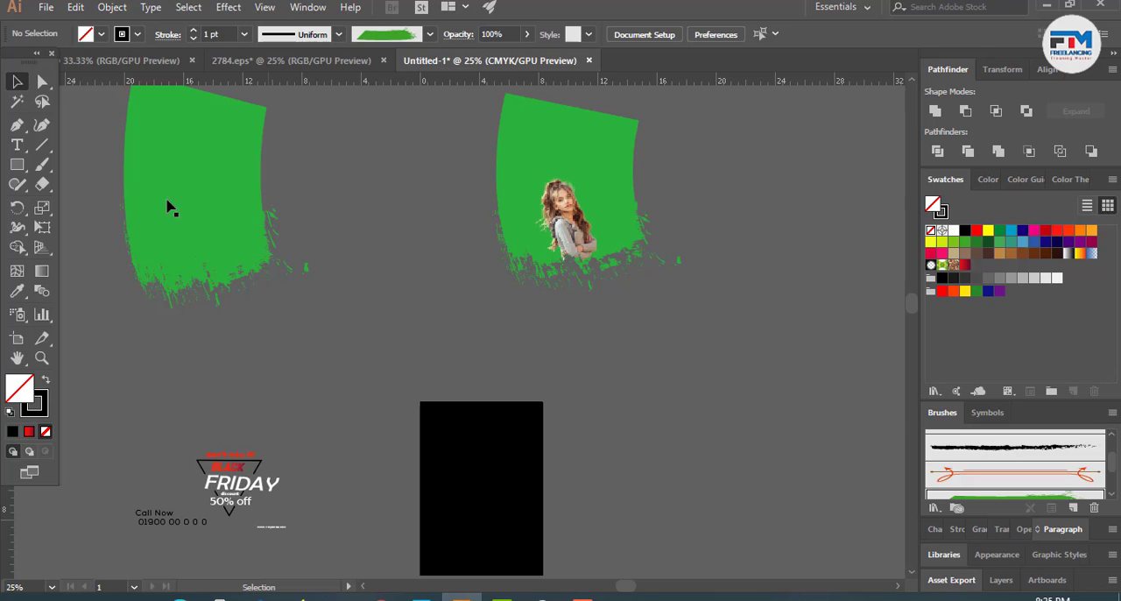
{"action": "left_click_drag", "start_coordinate": [160, 198], "coordinate": [320, 242]}
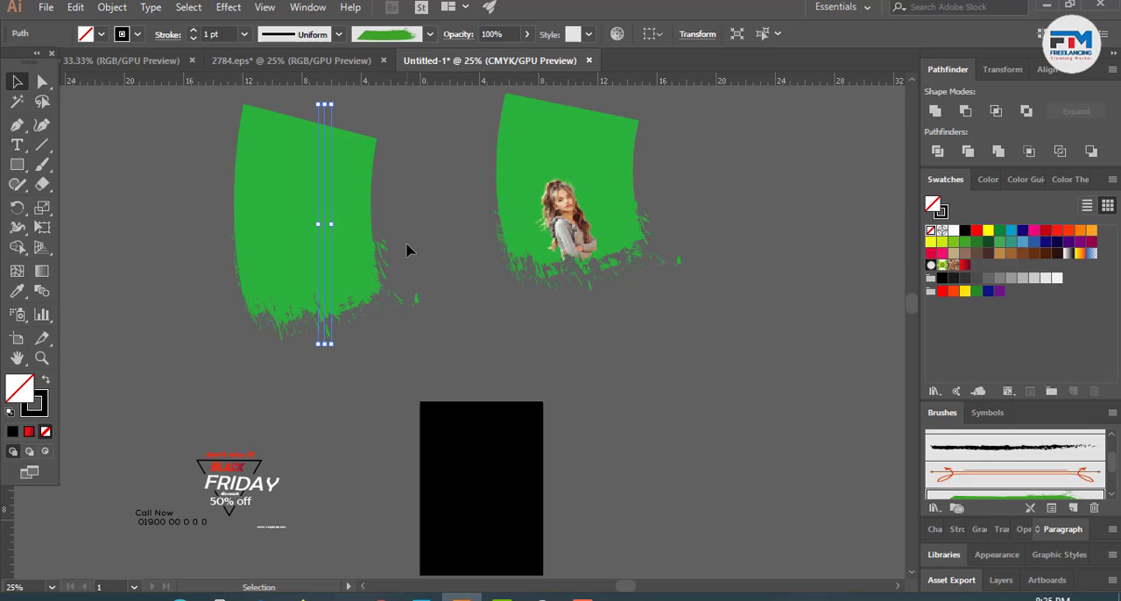
{"action": "right_click", "coordinate": [329, 244]}
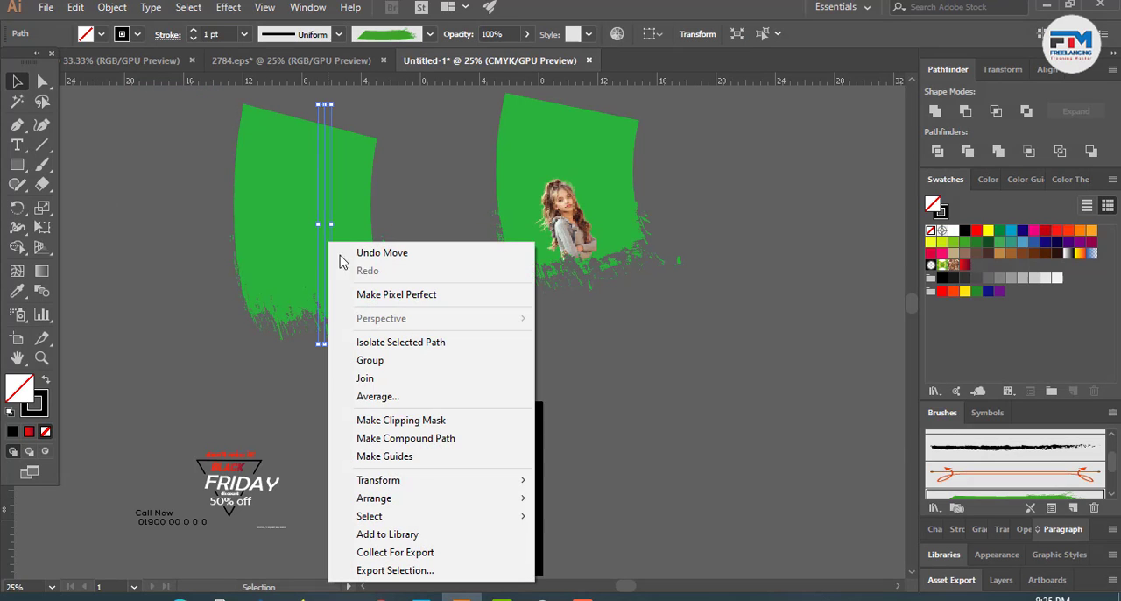
{"action": "left_click", "coordinate": [105, 8]}
{"action": "left_click", "coordinate": [176, 175]}
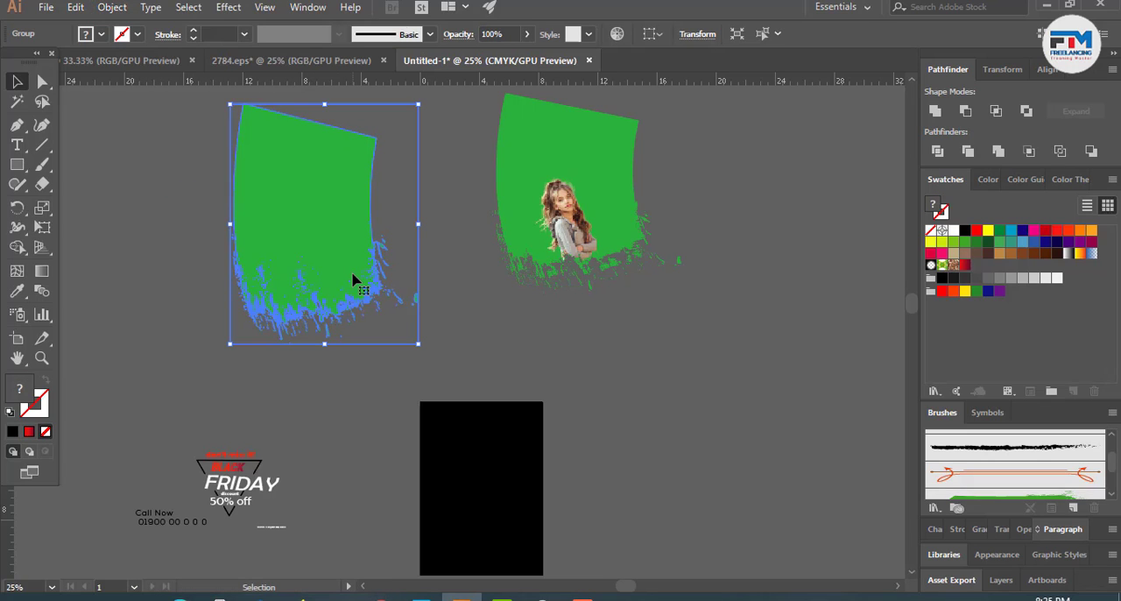
- Test the expanded green brush shape over the black page and move it to the empty area above the Black Friday text
{"action": "left_click", "coordinate": [571, 348]}
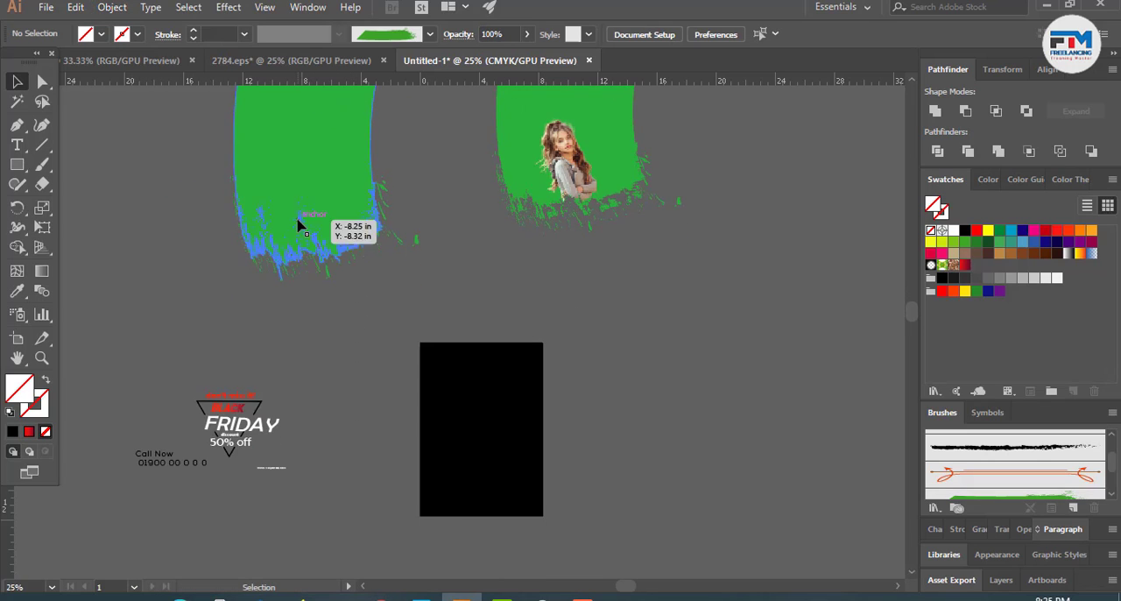
{"action": "left_click", "coordinate": [307, 259]}
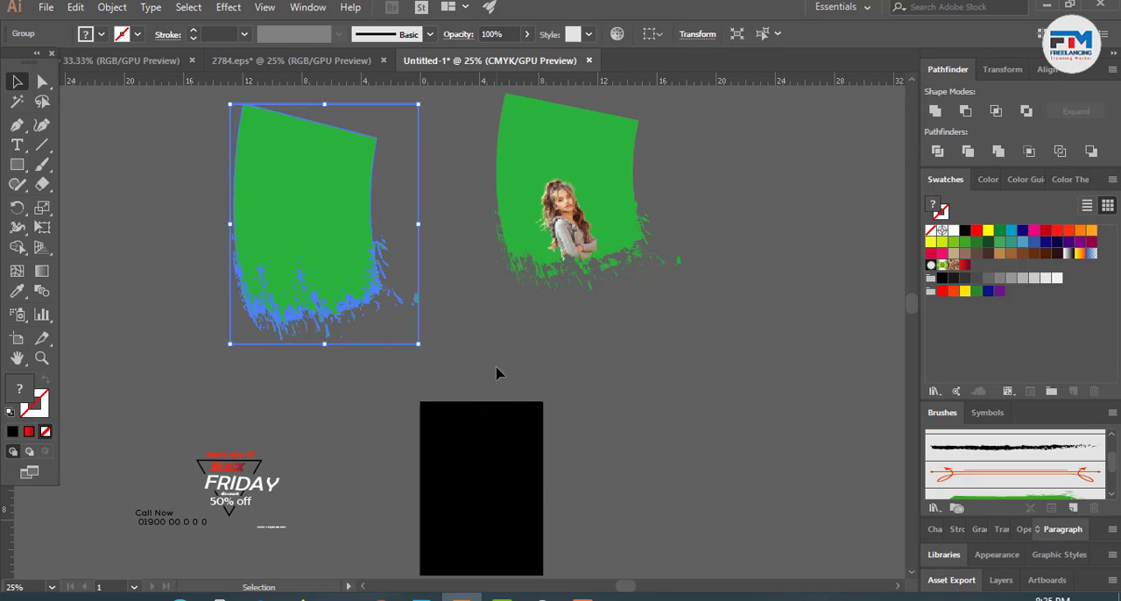
{"action": "mouse_move", "coordinate": [332, 270]}
{"action": "left_mouse_down"}
{"action": "mouse_move", "coordinate": [510, 469]}
{"action": "mouse_move", "coordinate": [509, 455]}
{"action": "left_mouse_up"}
{"action": "left_click", "coordinate": [665, 466]}
{"action": "scroll", "coordinate": [494, 520], "scroll_direction": "up", "scroll_amount": 4}
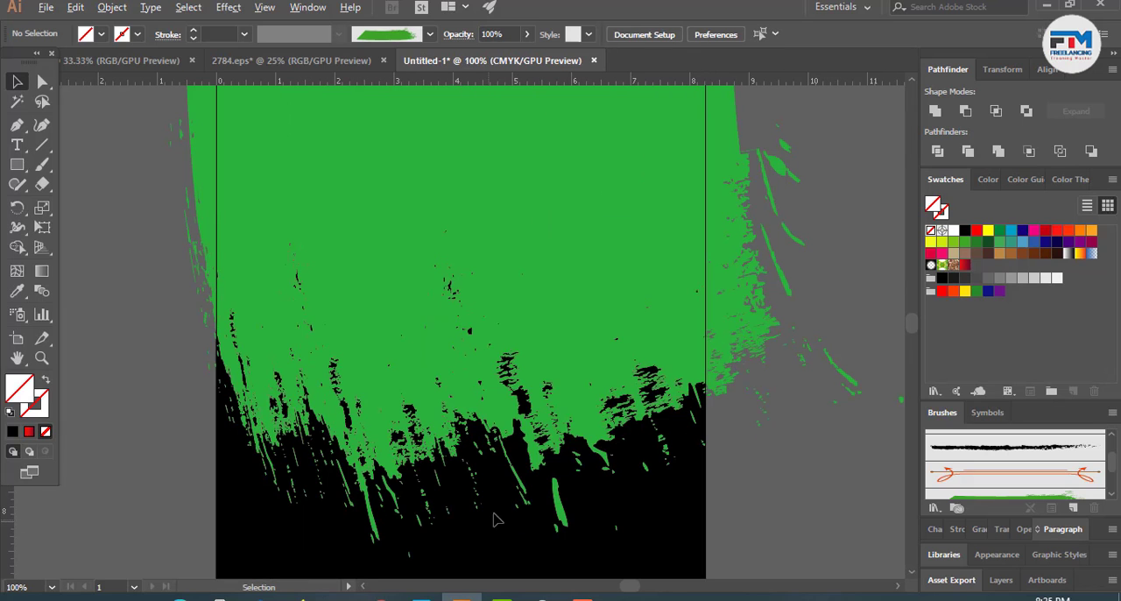
{"action": "scroll", "coordinate": [494, 520], "scroll_direction": "down", "scroll_amount": 1}
{"action": "scroll", "coordinate": [405, 493], "scroll_direction": "down", "scroll_amount": 3}
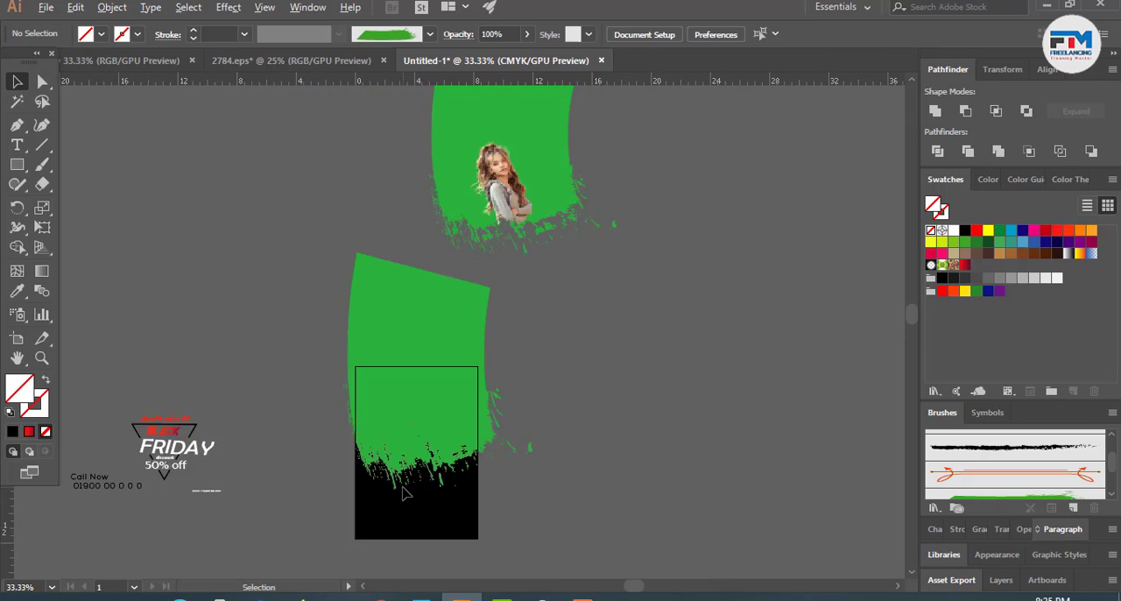
{"action": "scroll", "coordinate": [403, 490], "scroll_direction": "down", "scroll_amount": 2}
{"action": "mouse_move", "coordinate": [428, 452]}
{"action": "left_mouse_down"}
{"action": "mouse_move", "coordinate": [418, 360]}
{"action": "mouse_move", "coordinate": [313, 288]}
{"action": "left_mouse_up"}
- Delete the expanded green brush shape and undo the deletion
{"action": "key", "text": "Delete"}
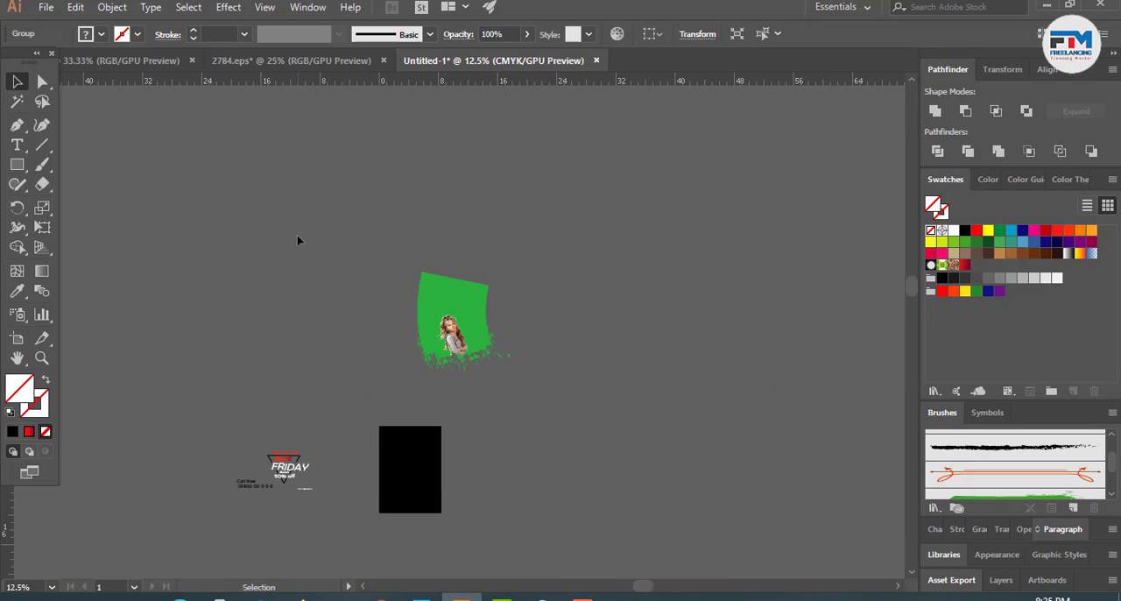
{"action": "left_click", "coordinate": [298, 240]}
{"action": "scroll", "coordinate": [572, 330], "scroll_direction": "down", "scroll_amount": 1}
{"action": "scroll", "coordinate": [483, 348], "scroll_direction": "up", "scroll_amount": 2}
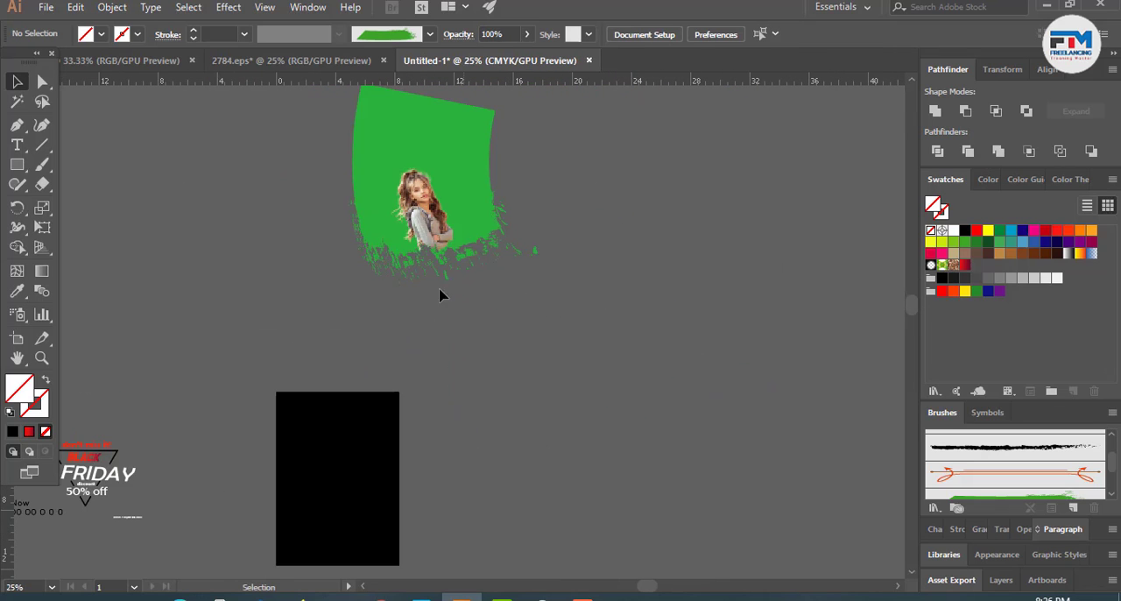
{"action": "left_click_drag", "start_coordinate": [303, 154], "coordinate": [655, 341]}
{"action": "left_click", "coordinate": [579, 381]}
{"action": "scroll", "coordinate": [284, 426], "scroll_direction": "down", "scroll_amount": 1}
{"action": "key", "text": "ctrl+z"}
- Try to ungroup the expanded green brush shape above the Black Friday text
{"action": "left_click", "coordinate": [235, 313]}
{"action": "left_click", "coordinate": [151, 191]}
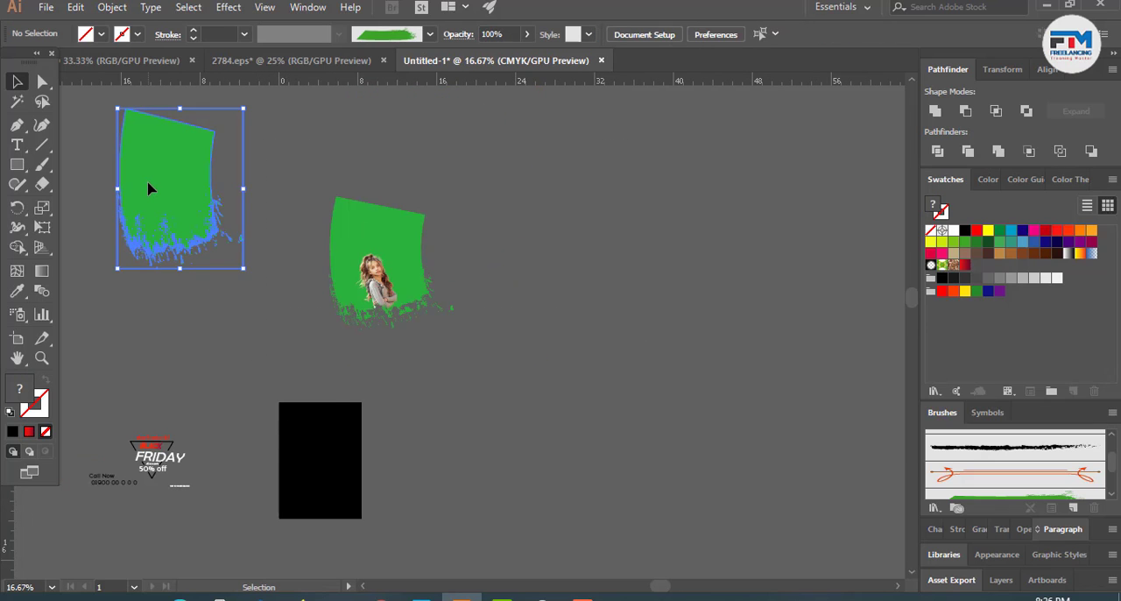
{"action": "right_click", "coordinate": [149, 184]}
{"action": "left_click", "coordinate": [197, 300]}
{"action": "right_click", "coordinate": [168, 210]}
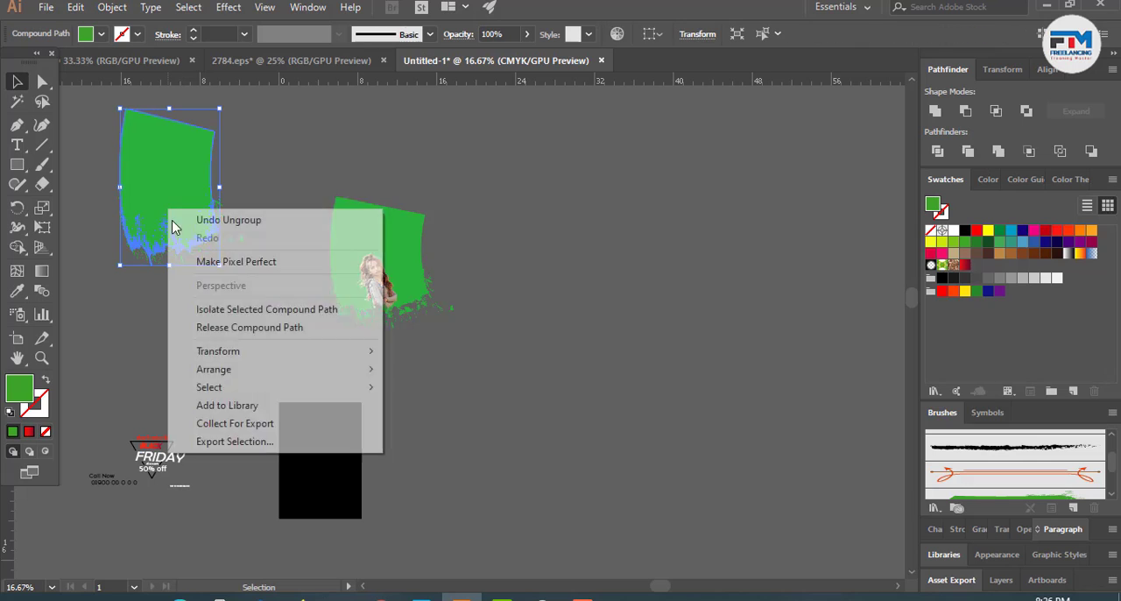
{"action": "left_click", "coordinate": [235, 313]}
{"action": "double_click", "coordinate": [219, 333]}
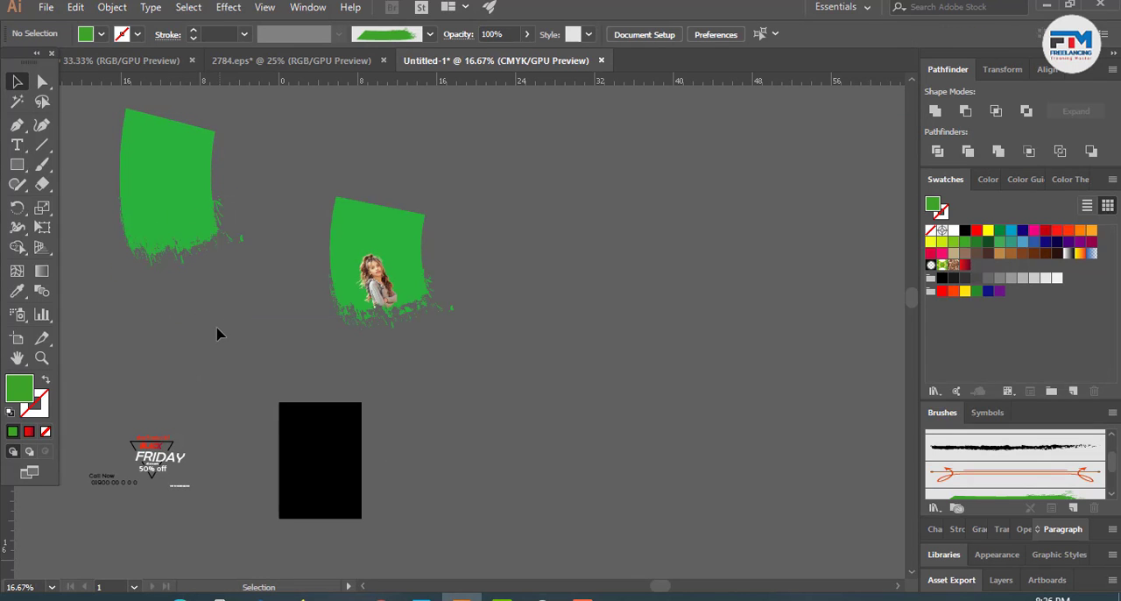
{"action": "right_click", "coordinate": [179, 227]}
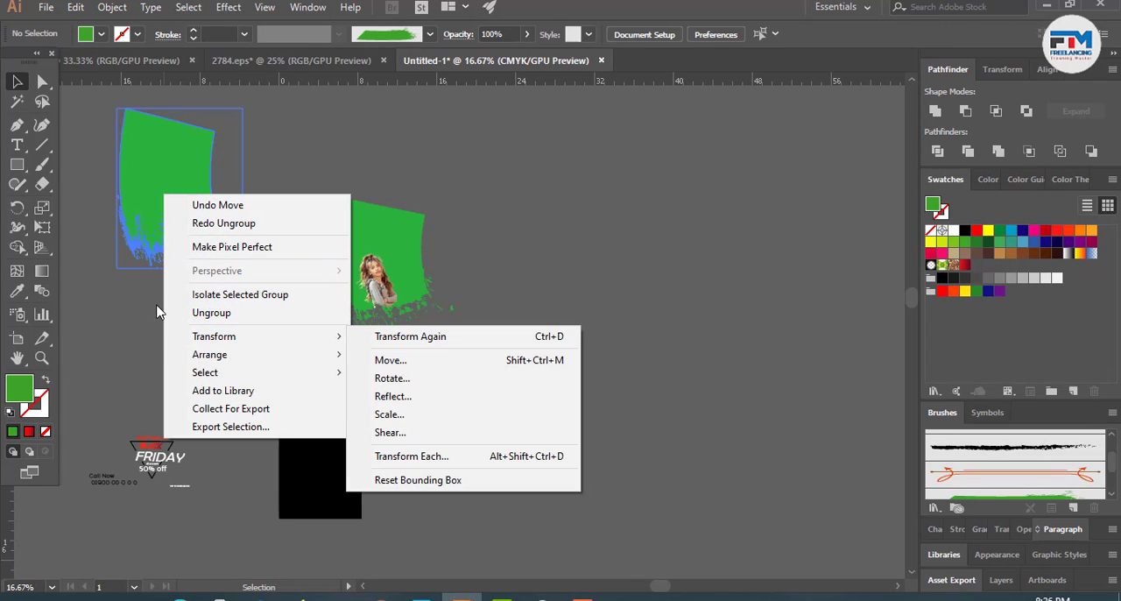
- Ungroup the expanded green brush shape and release the compound path of its main piece
{"action": "left_click", "coordinate": [171, 194]}
{"action": "right_click", "coordinate": [173, 179]}
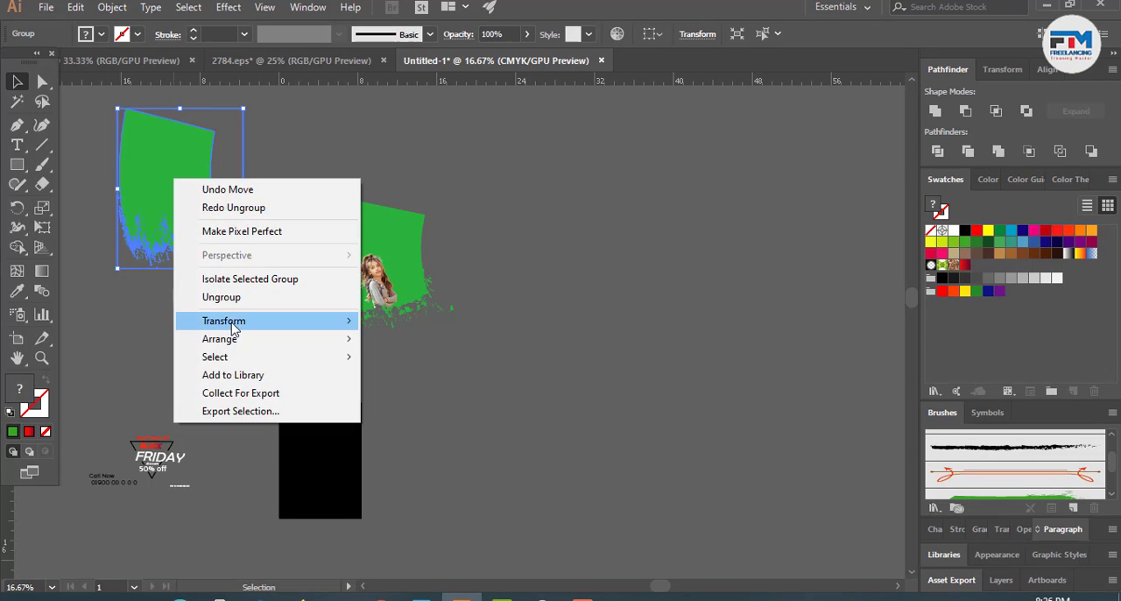
{"action": "left_click", "coordinate": [224, 297]}
{"action": "left_click", "coordinate": [137, 348]}
{"action": "left_click", "coordinate": [152, 210]}
{"action": "right_click", "coordinate": [152, 211]}
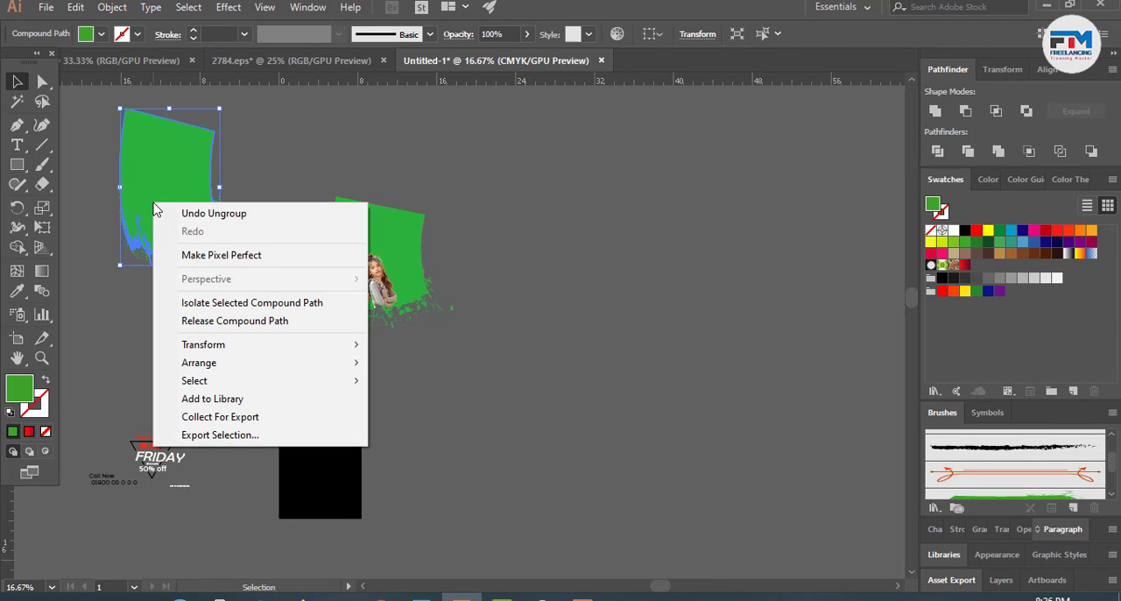
{"action": "left_click", "coordinate": [219, 321]}
- Nudge the large green piece slightly upward, separately from its small splatter pieces
{"action": "left_click", "coordinate": [190, 368]}
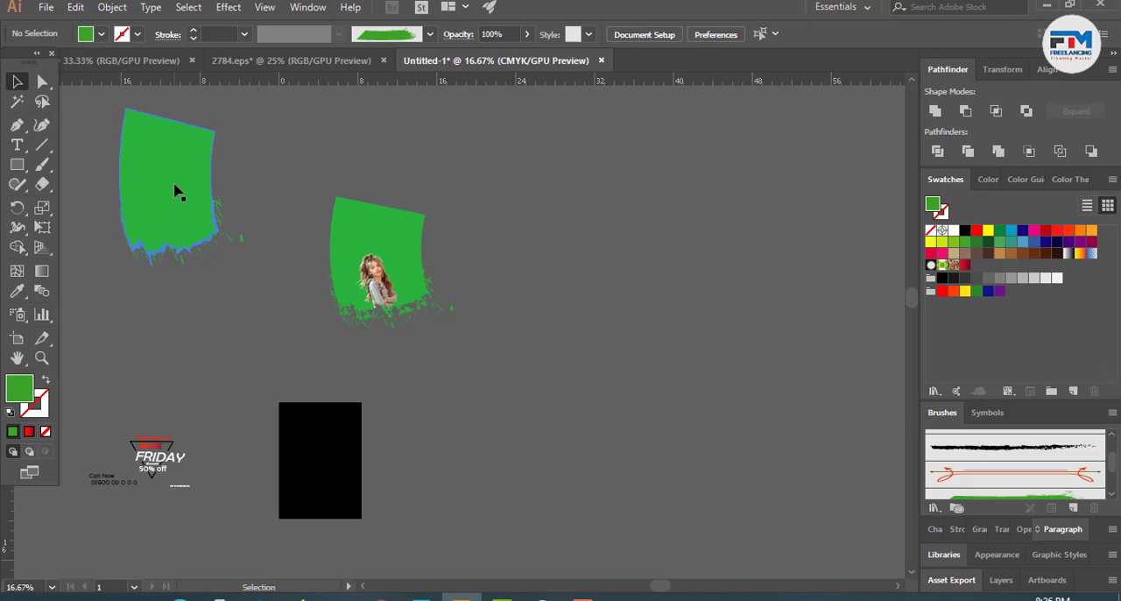
{"action": "right_click", "coordinate": [175, 191]}
{"action": "left_click", "coordinate": [140, 304]}
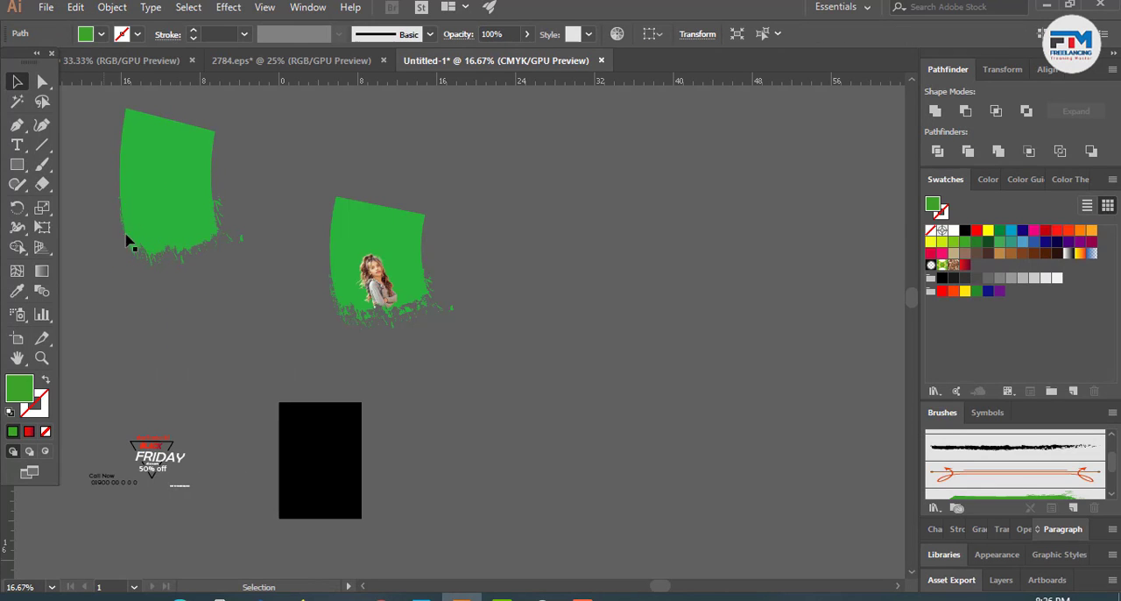
{"action": "left_click_drag", "start_coordinate": [178, 184], "coordinate": [176, 178]}
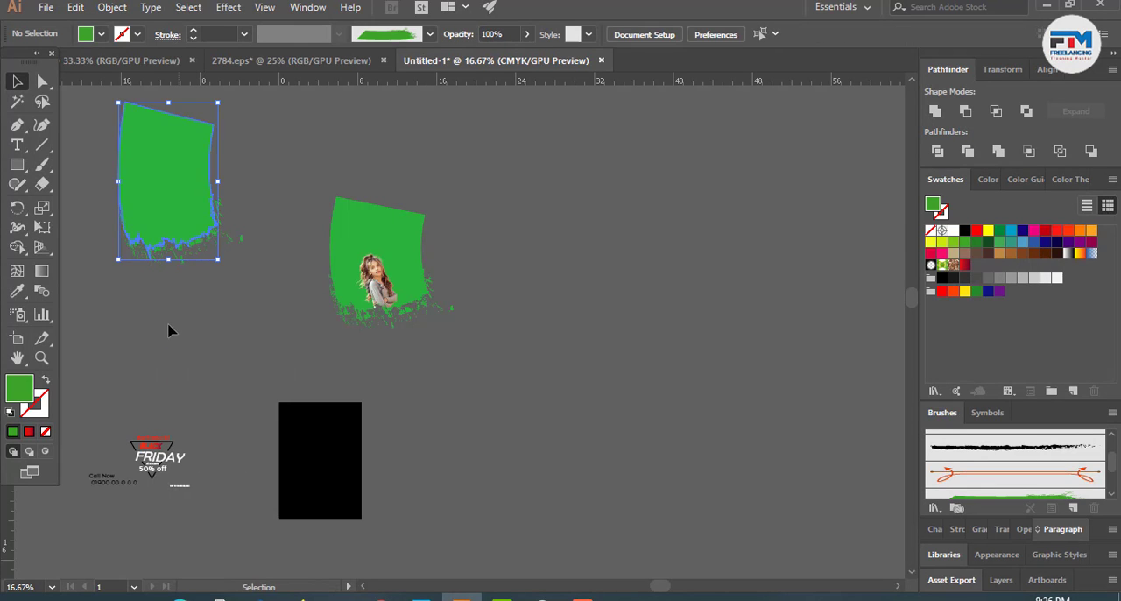
{"action": "left_click", "coordinate": [170, 328]}
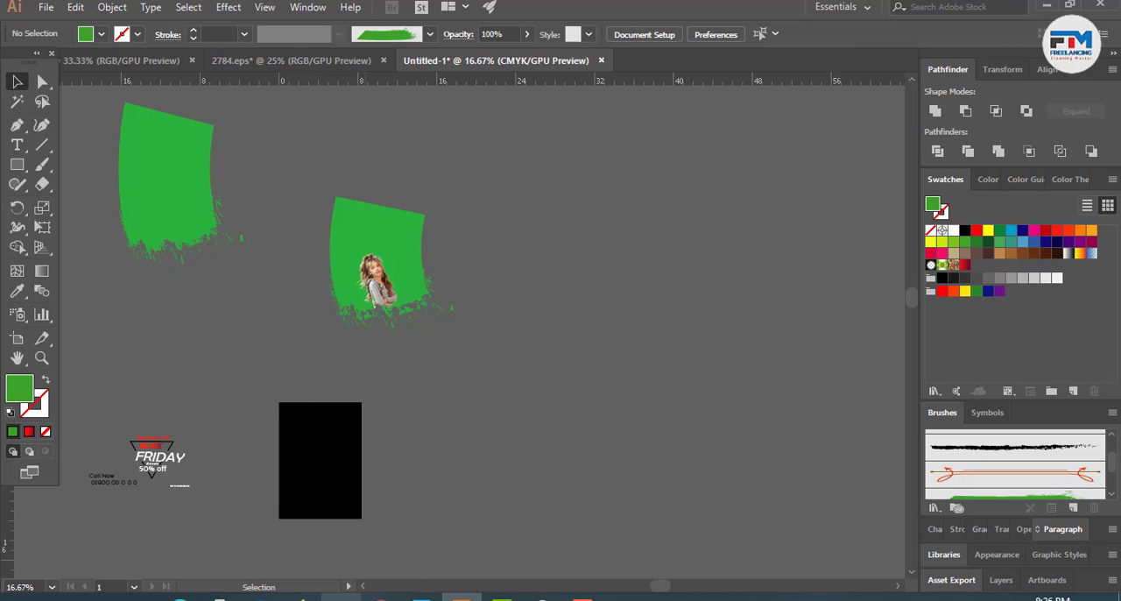
- Place the woman's cut-out photo (the removebg-preview file) from Downloads below the released green shape
{"action": "left_click", "coordinate": [412, 525]}
{"action": "left_click", "coordinate": [368, 595]}
{"action": "left_click", "coordinate": [45, 7]}
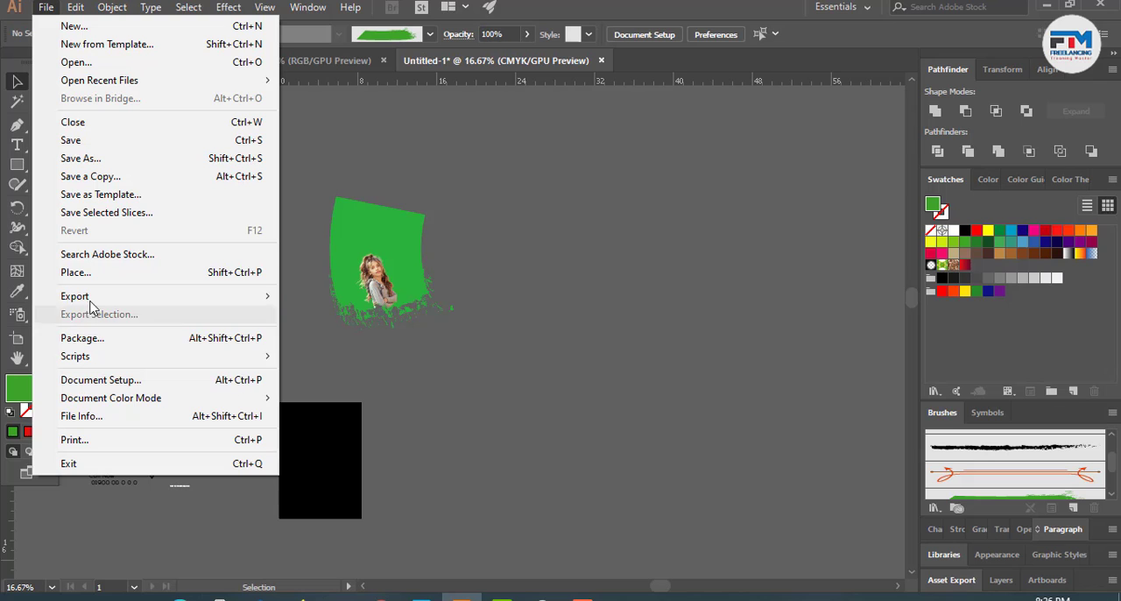
{"action": "left_click", "coordinate": [95, 275]}
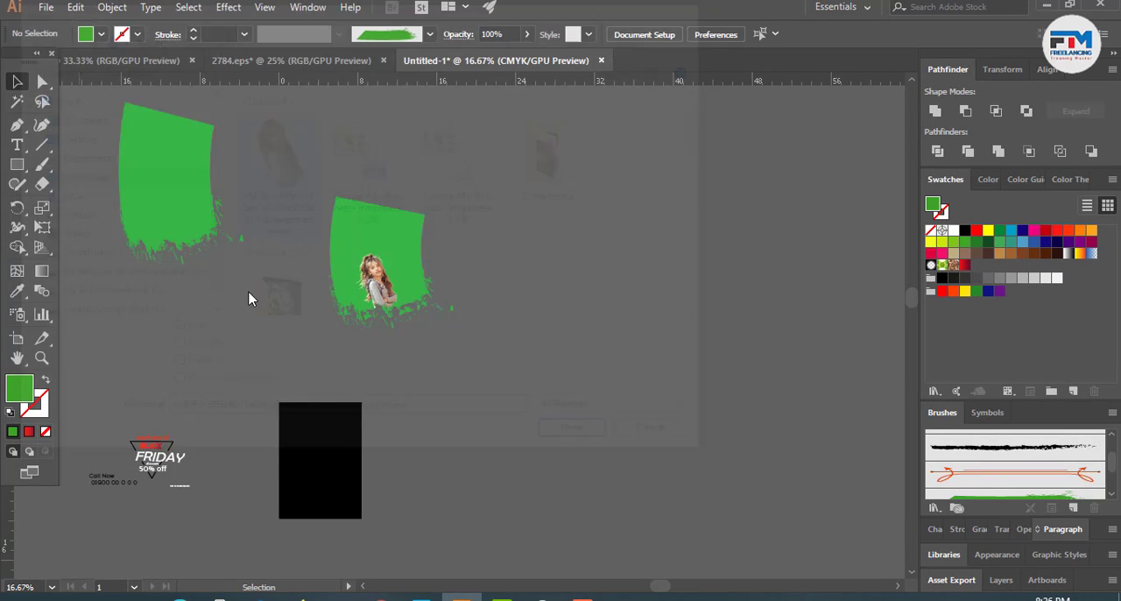
{"action": "left_click", "coordinate": [169, 234]}
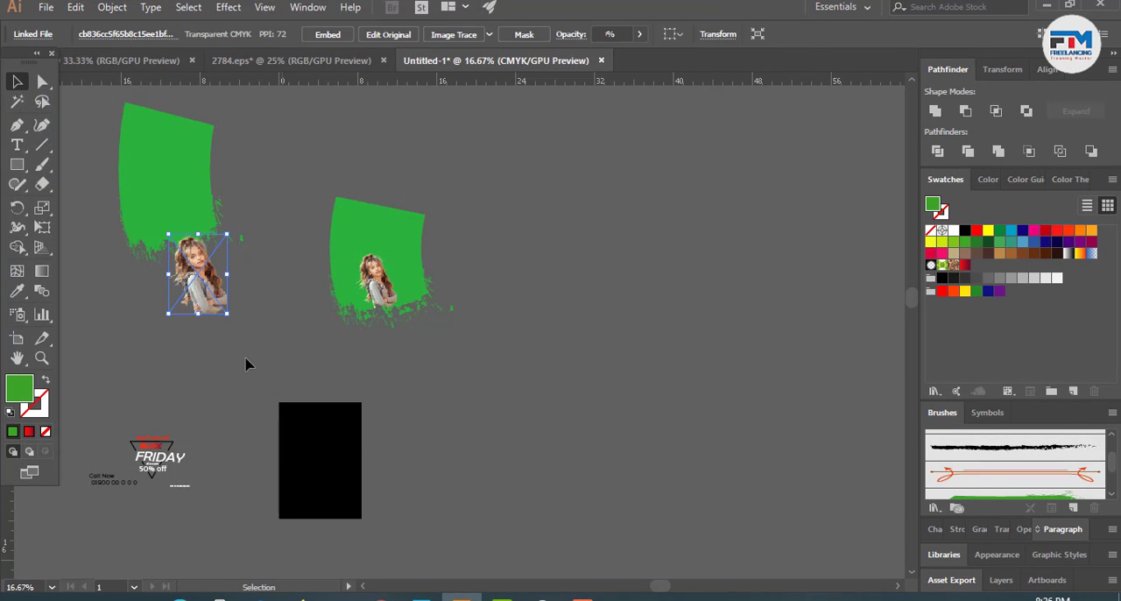
- Move the placed photo onto the lower part of the large green shape, with its bottom at the ragged edge
{"action": "scroll", "coordinate": [87, 179], "scroll_direction": "up", "scroll_amount": 3}
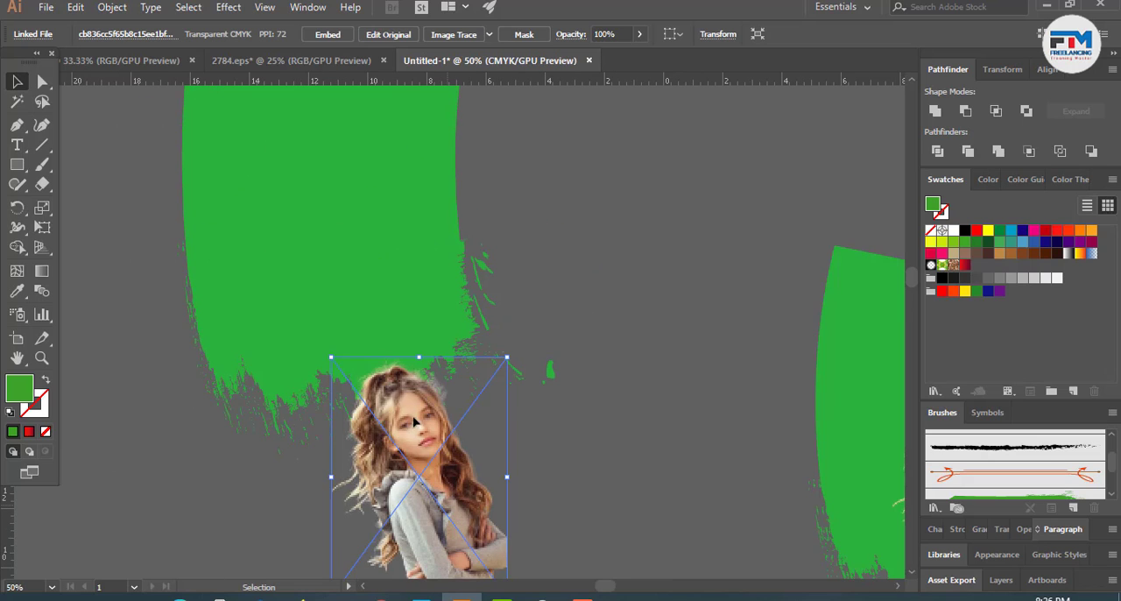
{"action": "left_click_drag", "start_coordinate": [442, 490], "coordinate": [353, 255]}
{"action": "left_click_drag", "start_coordinate": [355, 314], "coordinate": [350, 402]}
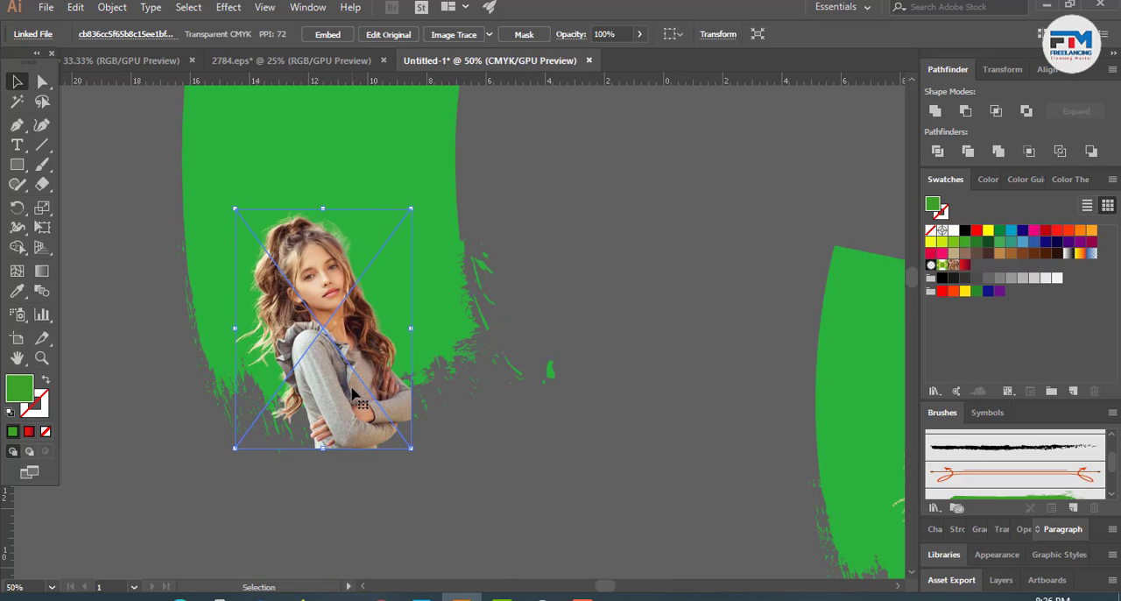
{"action": "left_click_drag", "start_coordinate": [350, 364], "coordinate": [349, 332]}
{"action": "left_click_drag", "start_coordinate": [349, 342], "coordinate": [348, 351]}
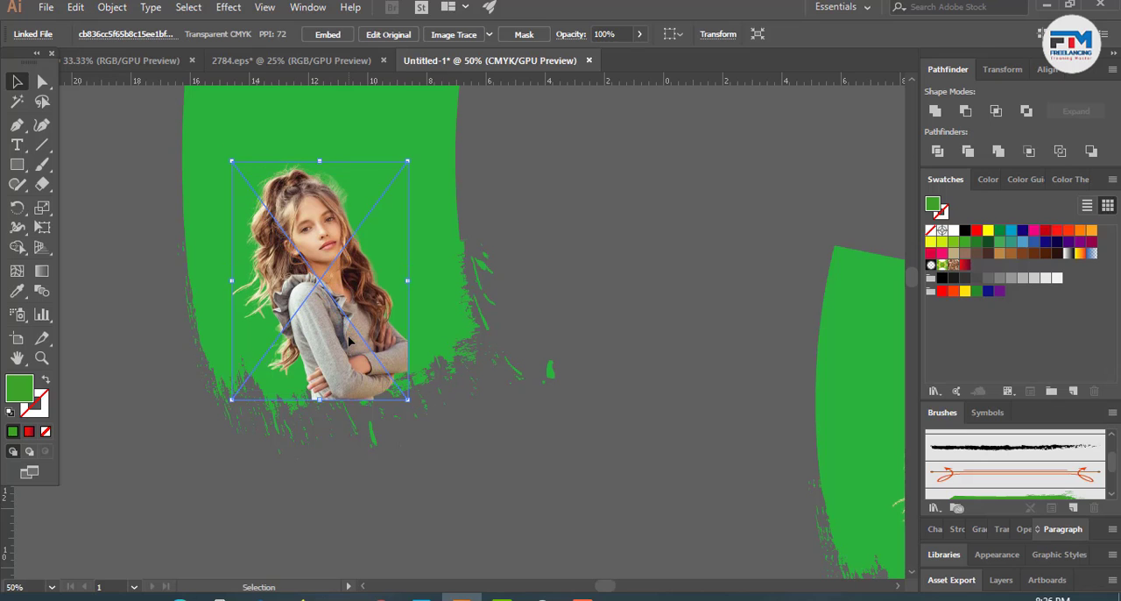
- Send the placed photo of the woman to the back, behind the green shape
{"action": "right_click", "coordinate": [349, 338]}
{"action": "mouse_move", "coordinate": [417, 464]}
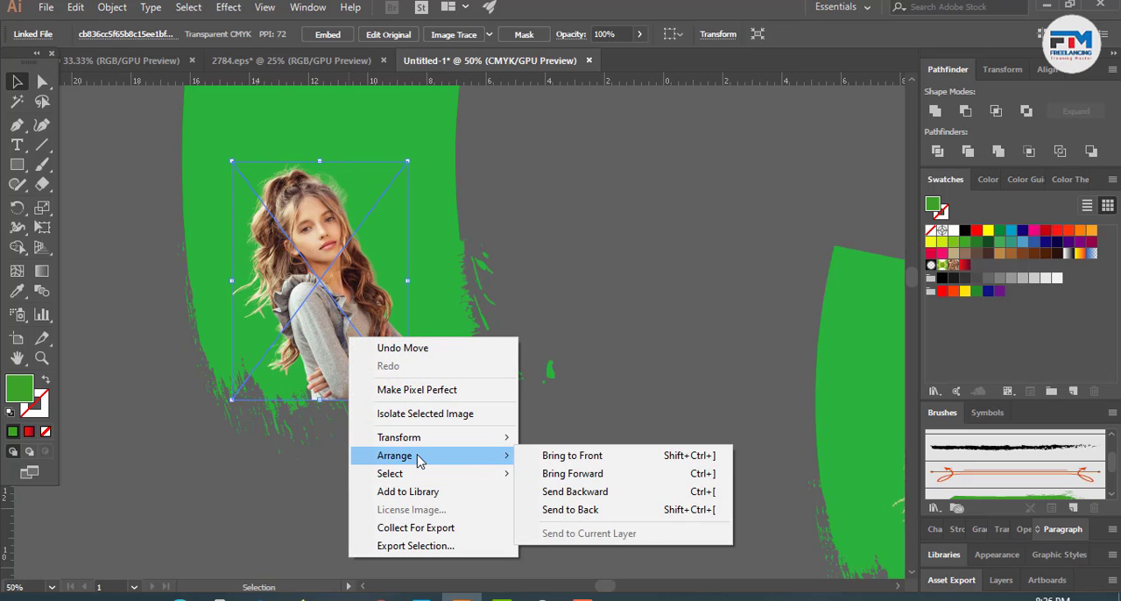
{"action": "left_click", "coordinate": [589, 511]}
- Try a clipping mask of the photo with the large green shape and undo it
{"action": "left_click", "coordinate": [235, 142], "text": "shift"}
{"action": "right_click", "coordinate": [290, 230]}
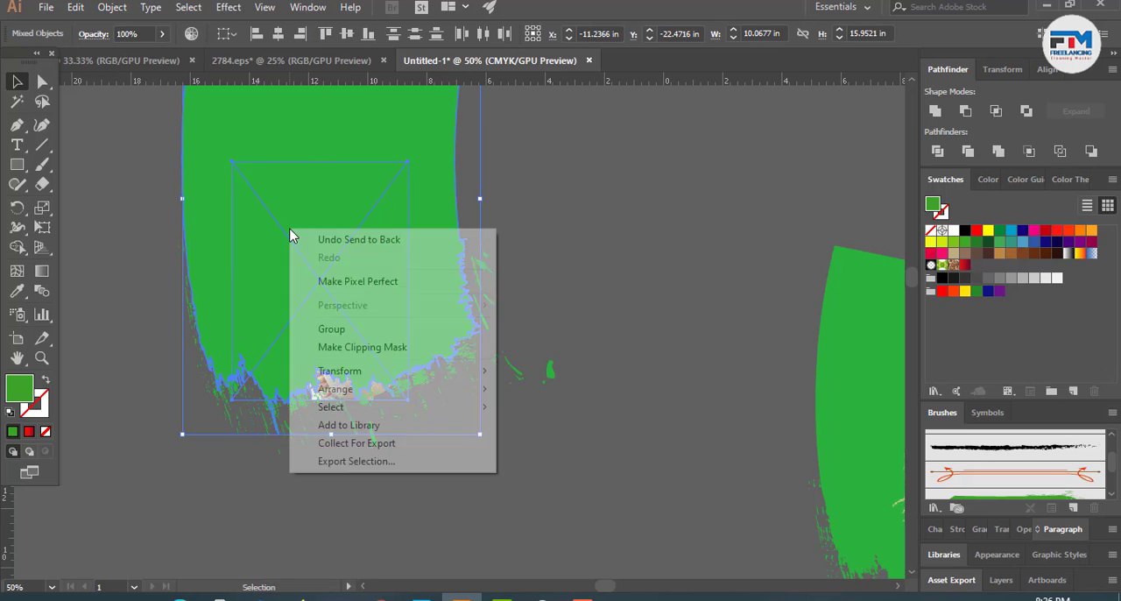
{"action": "left_click", "coordinate": [374, 348]}
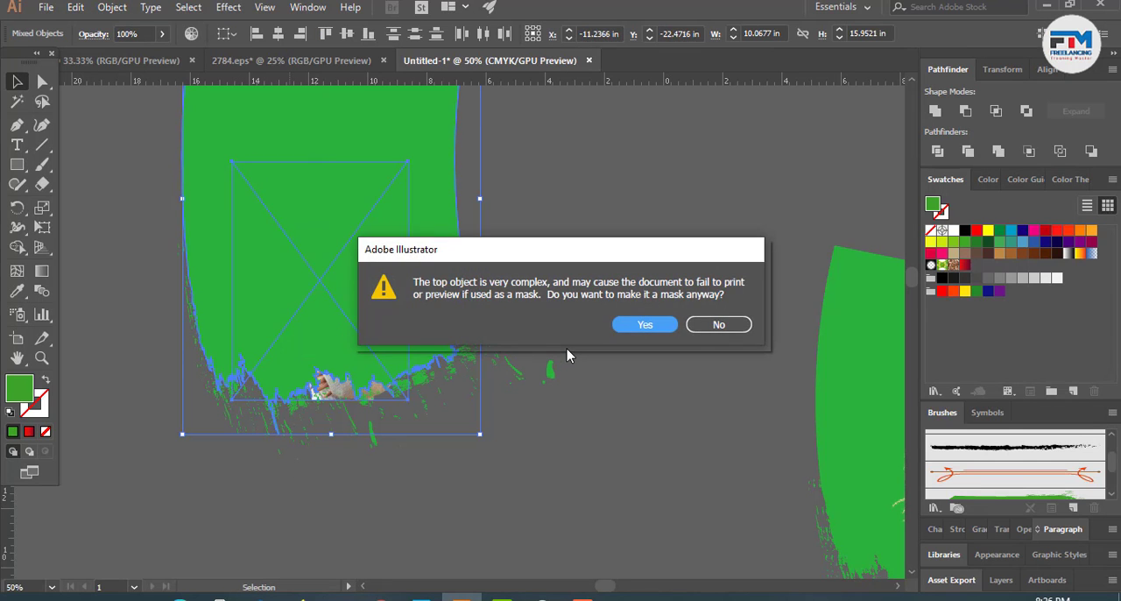
{"action": "left_click", "coordinate": [635, 334]}
{"action": "left_click", "coordinate": [609, 374]}
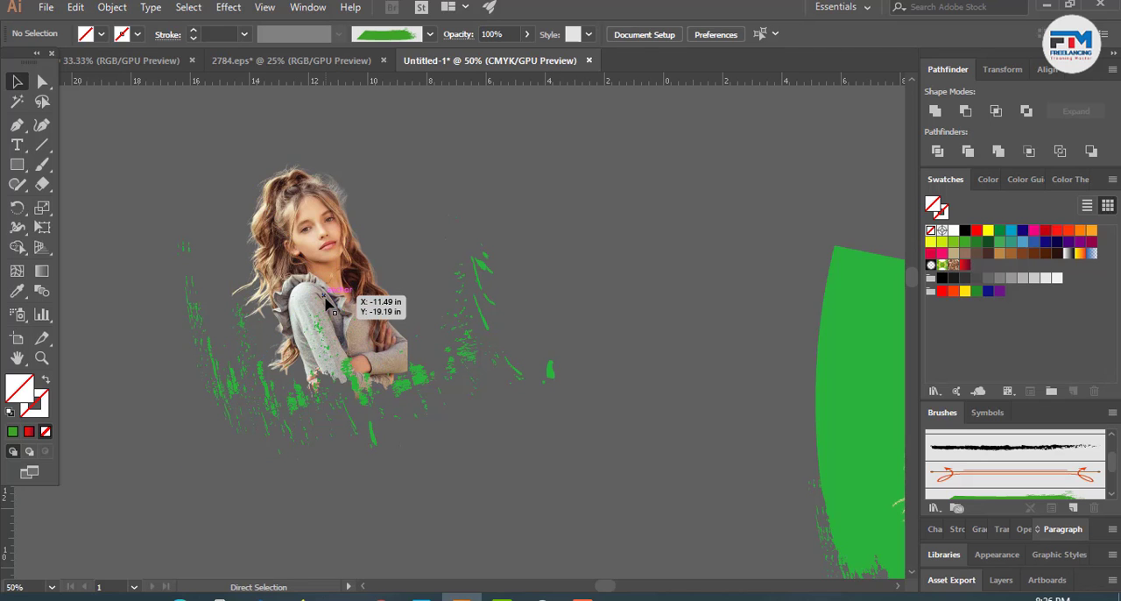
{"action": "key", "text": "ctrl+z"}
{"action": "left_click", "coordinate": [488, 484]}
- Copy the large green shape that covers the woman's photo
{"action": "scroll", "coordinate": [342, 322], "scroll_direction": "up", "scroll_amount": 1}
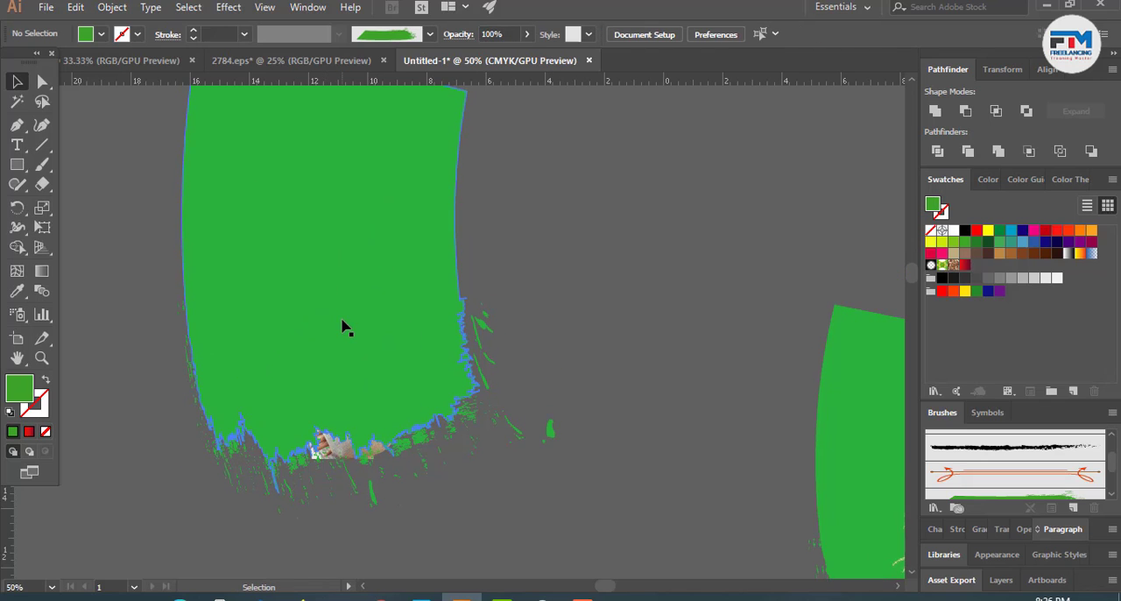
{"action": "left_click", "coordinate": [299, 194]}
{"action": "key", "text": "a"}
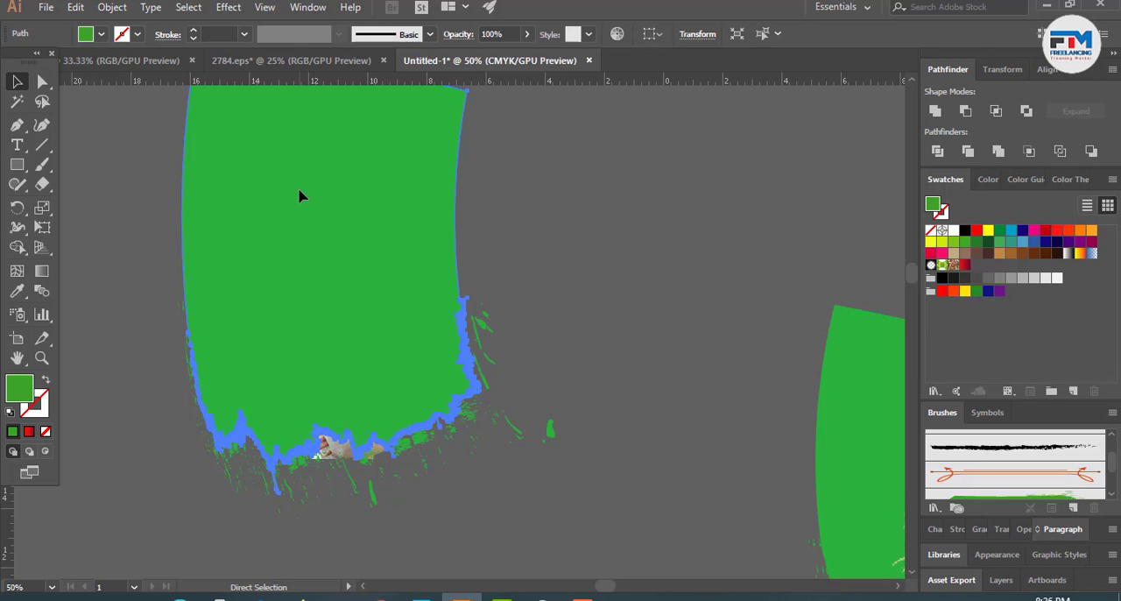
{"action": "key", "text": "v"}
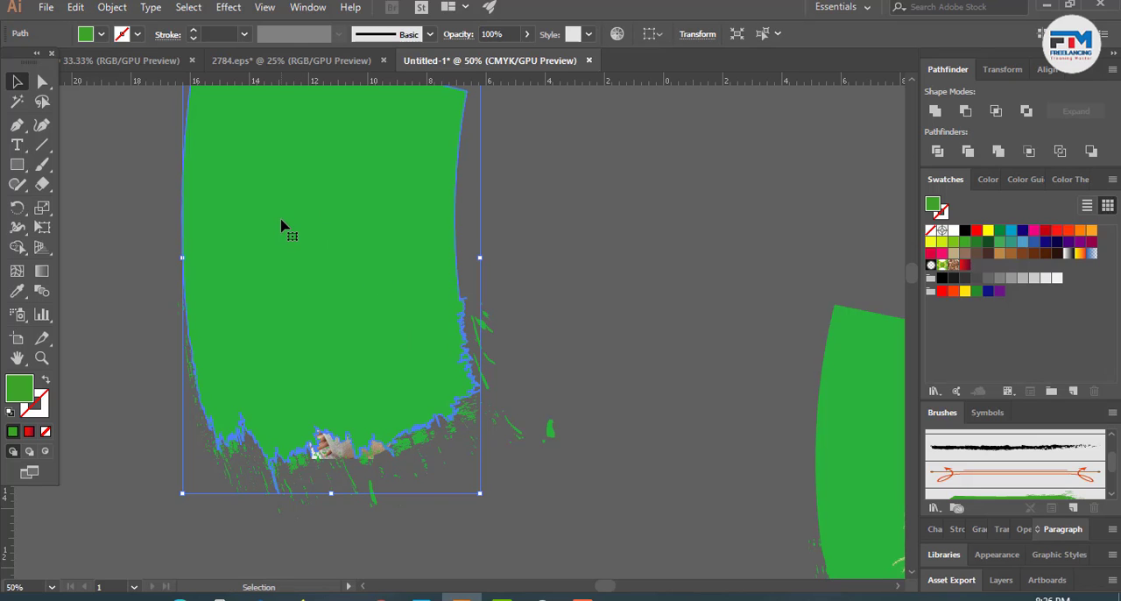
{"action": "right_click", "coordinate": [281, 226]}
{"action": "left_click", "coordinate": [238, 216]}
- Make a clipping mask of the photo with the large green shape and accept the complex mask
{"action": "left_click_drag", "start_coordinate": [323, 270], "coordinate": [326, 268]}
{"action": "right_click", "coordinate": [340, 296]}
{"action": "left_click", "coordinate": [421, 407]}
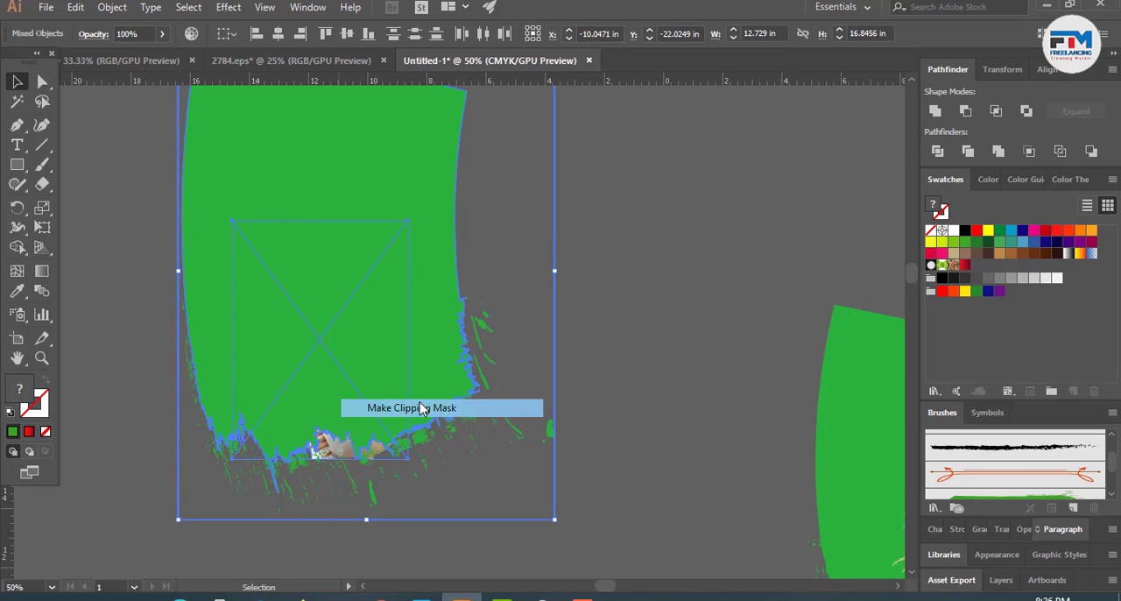
{"action": "left_click", "coordinate": [645, 325]}
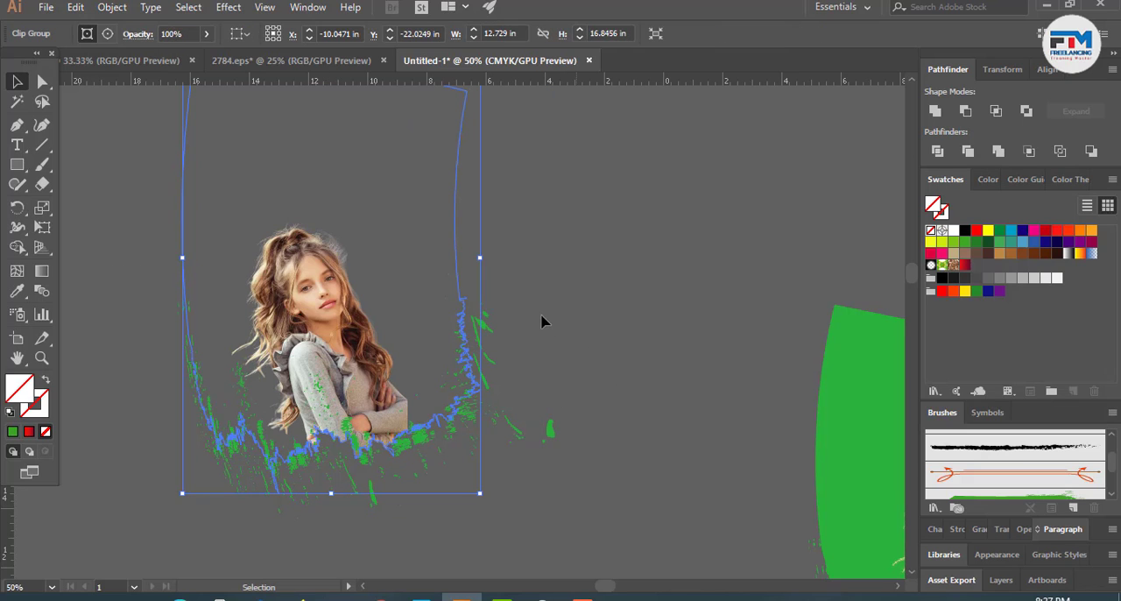
- Paste the copied green shape in place and send it to the back, behind the clipped photo
{"action": "key", "text": "ctrl+f"}
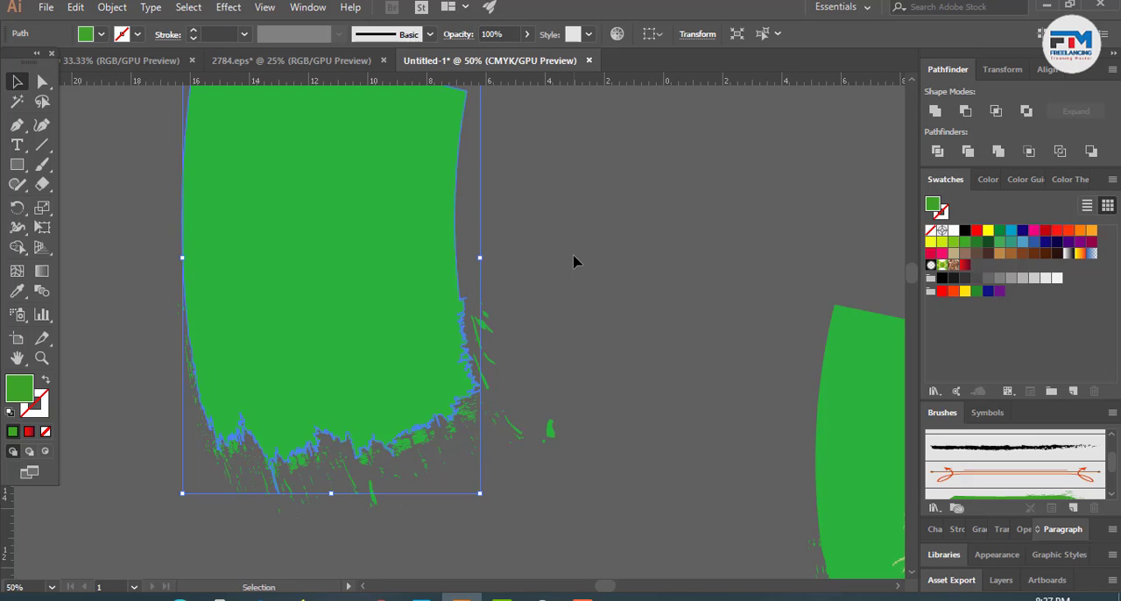
{"action": "right_click", "coordinate": [400, 255]}
{"action": "mouse_move", "coordinate": [486, 508]}
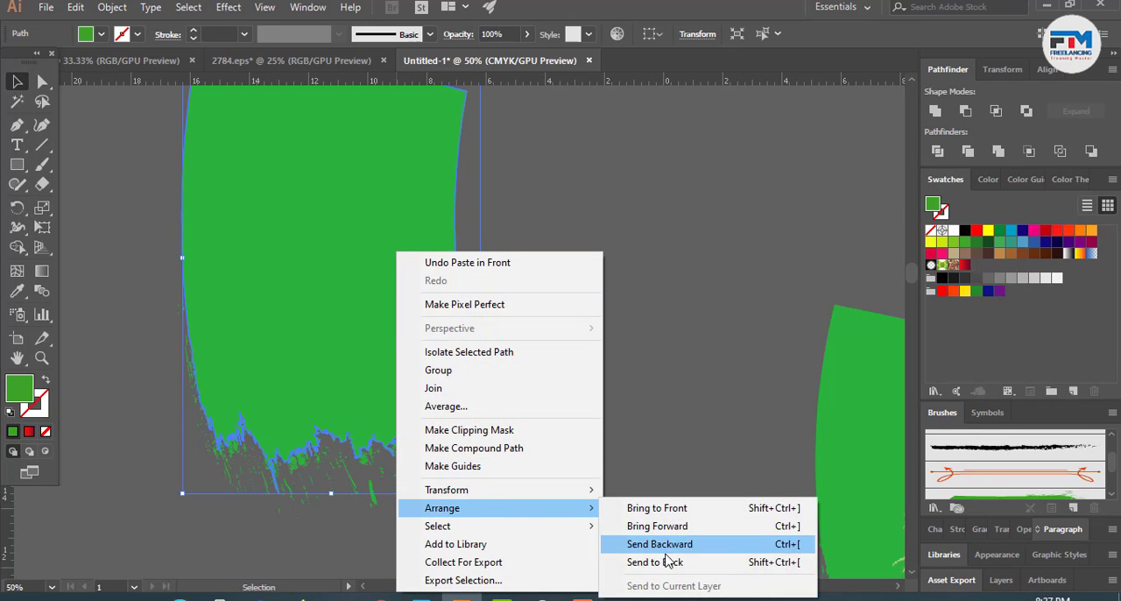
{"action": "left_click", "coordinate": [669, 561]}
{"action": "left_click", "coordinate": [563, 323]}
{"action": "key", "text": "ctrl+minus"}
{"action": "scroll", "coordinate": [382, 410], "scroll_direction": "up", "scroll_amount": 1}
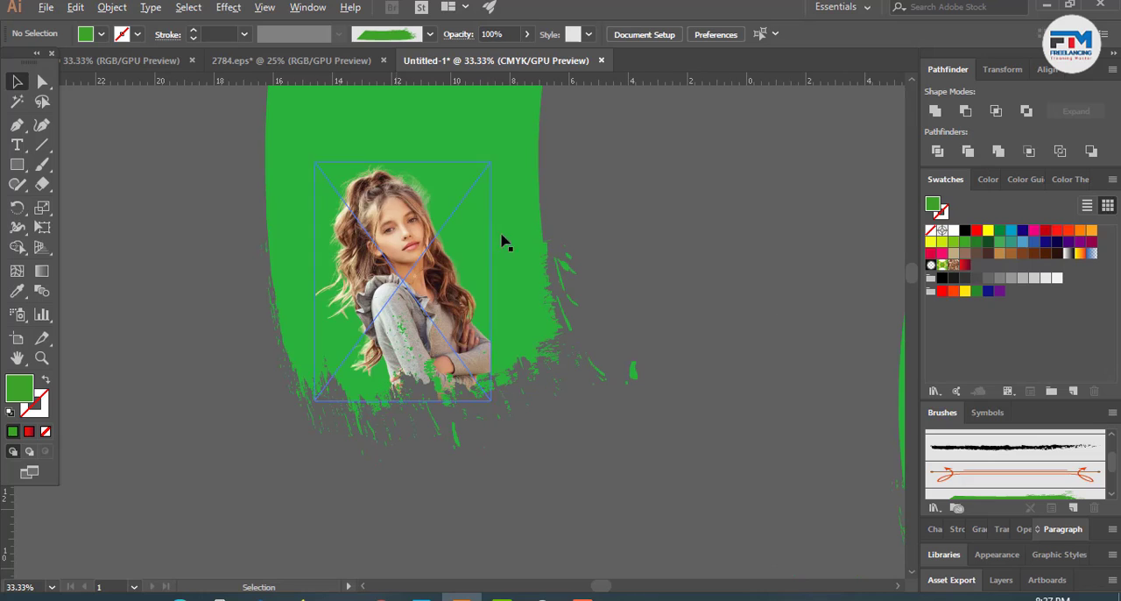
- Bring the clipped photo together with its green background shape to the front, above the splatter pieces
{"action": "key", "text": "ctrl+a"}
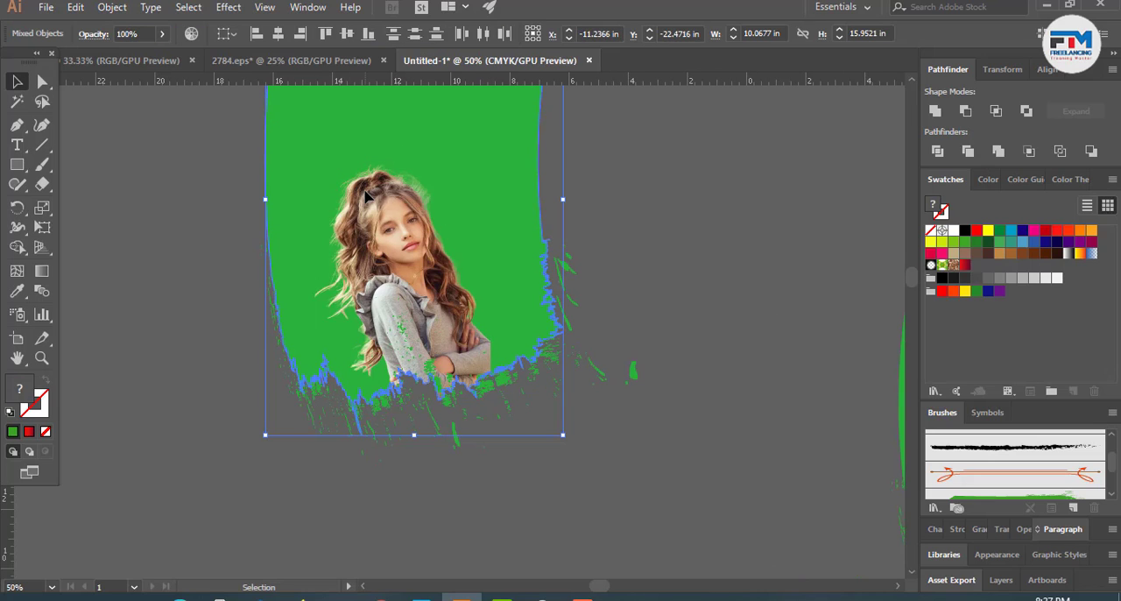
{"action": "right_click", "coordinate": [359, 182]}
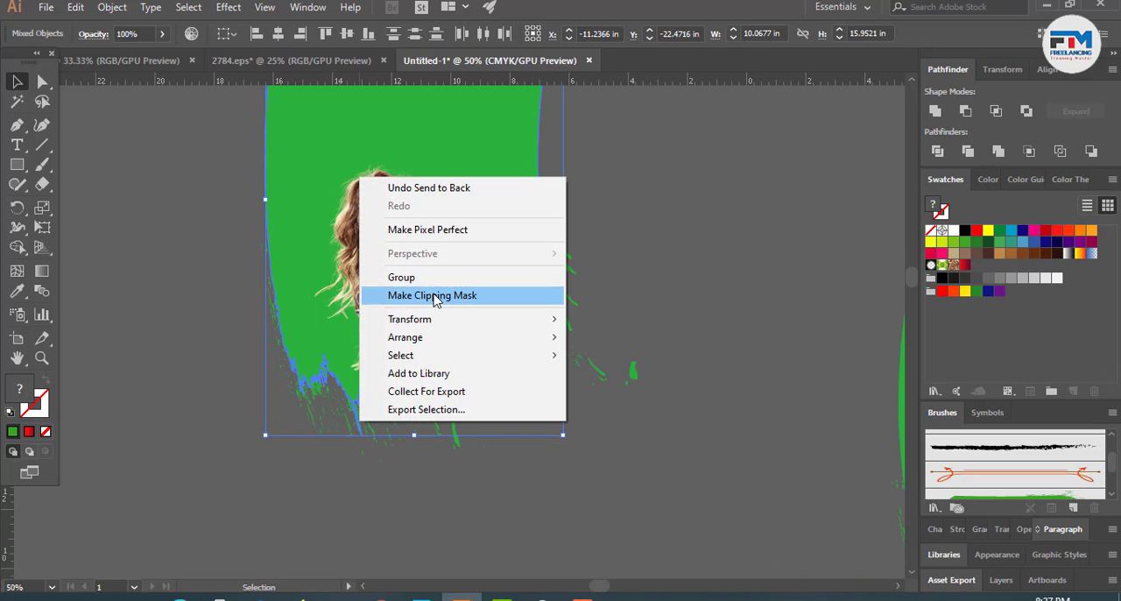
{"action": "mouse_move", "coordinate": [435, 342]}
{"action": "left_click", "coordinate": [624, 340]}
{"action": "left_click", "coordinate": [631, 207]}
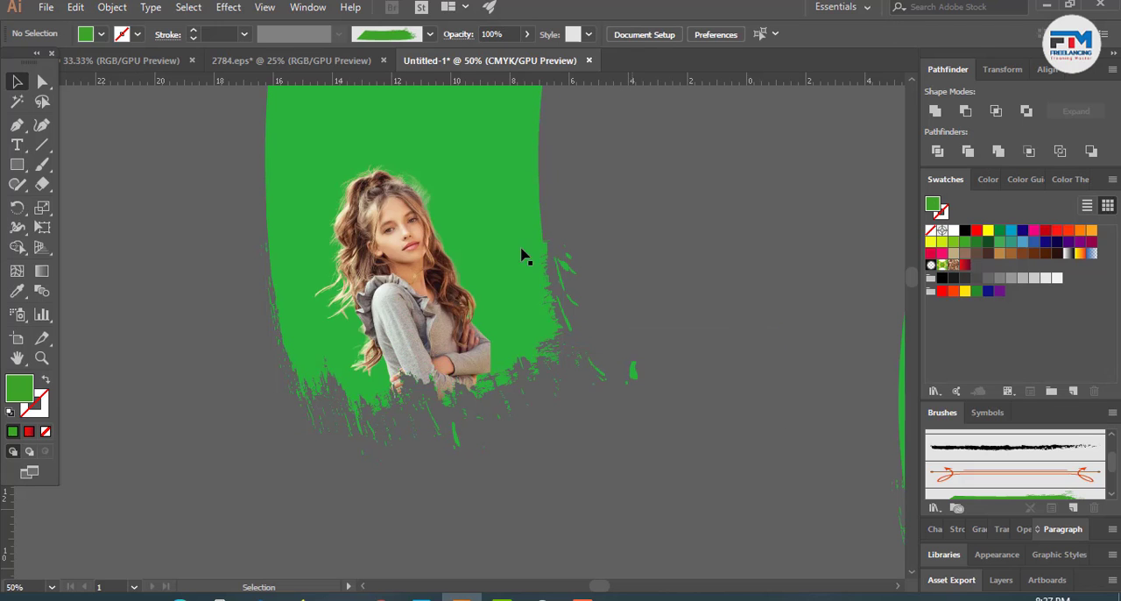
- Move the clipped photo together with its green brush pieces onto the upper part of the black page
{"action": "scroll", "coordinate": [326, 398], "scroll_direction": "down", "scroll_amount": 1}
{"action": "scroll", "coordinate": [248, 414], "scroll_direction": "down", "scroll_amount": 1}
{"action": "scroll", "coordinate": [501, 362], "scroll_direction": "down", "scroll_amount": 3}
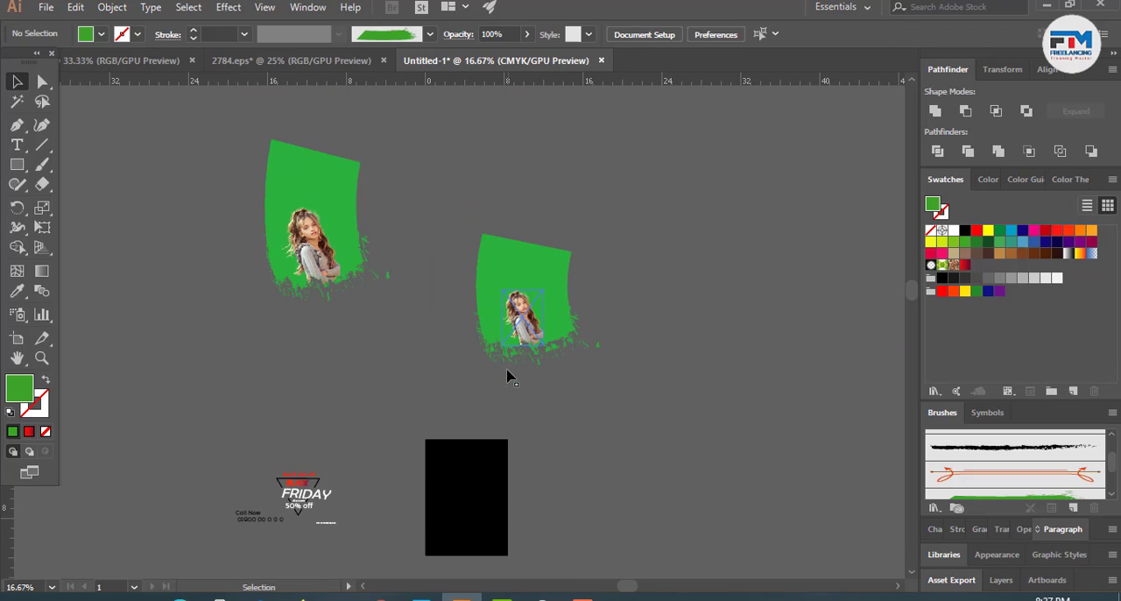
{"action": "scroll", "coordinate": [298, 285], "scroll_direction": "up", "scroll_amount": 2}
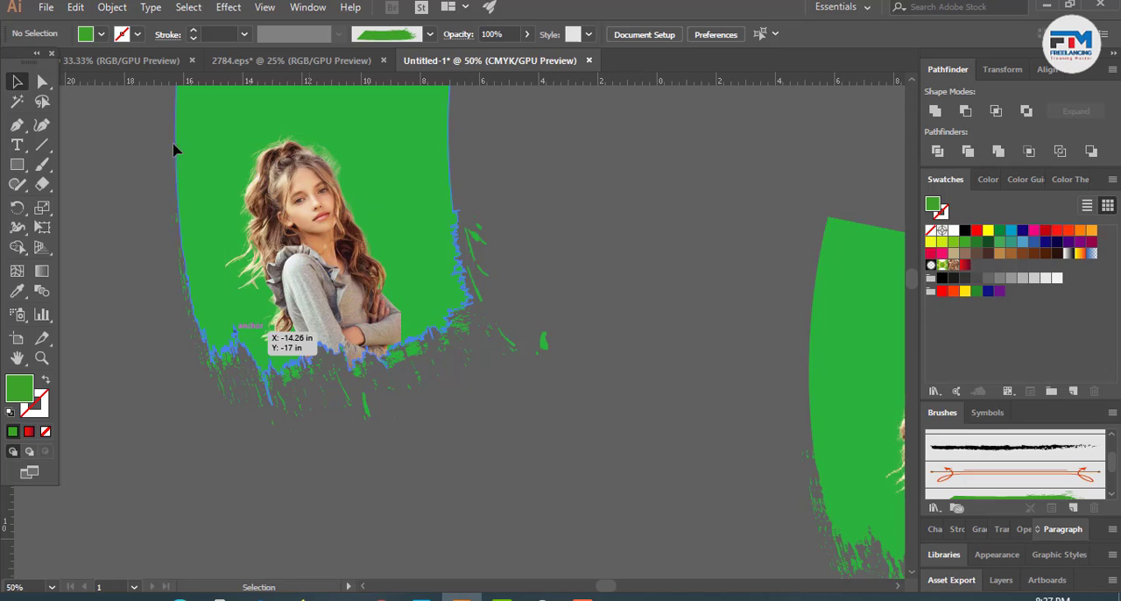
{"action": "left_click", "coordinate": [270, 320]}
{"action": "scroll", "coordinate": [259, 320], "scroll_direction": "down", "scroll_amount": 2}
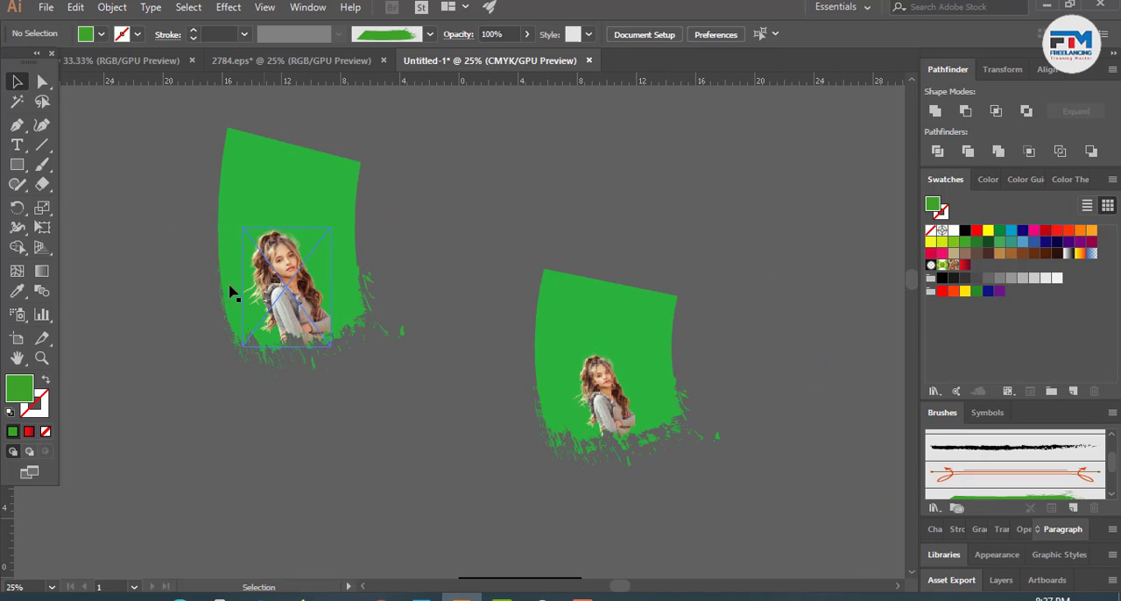
{"action": "left_click", "coordinate": [354, 331]}
{"action": "scroll", "coordinate": [398, 348], "scroll_direction": "down", "scroll_amount": 4}
{"action": "left_click_drag", "start_coordinate": [299, 117], "coordinate": [530, 473]}
{"action": "scroll", "coordinate": [530, 473], "scroll_direction": "up", "scroll_amount": 3}
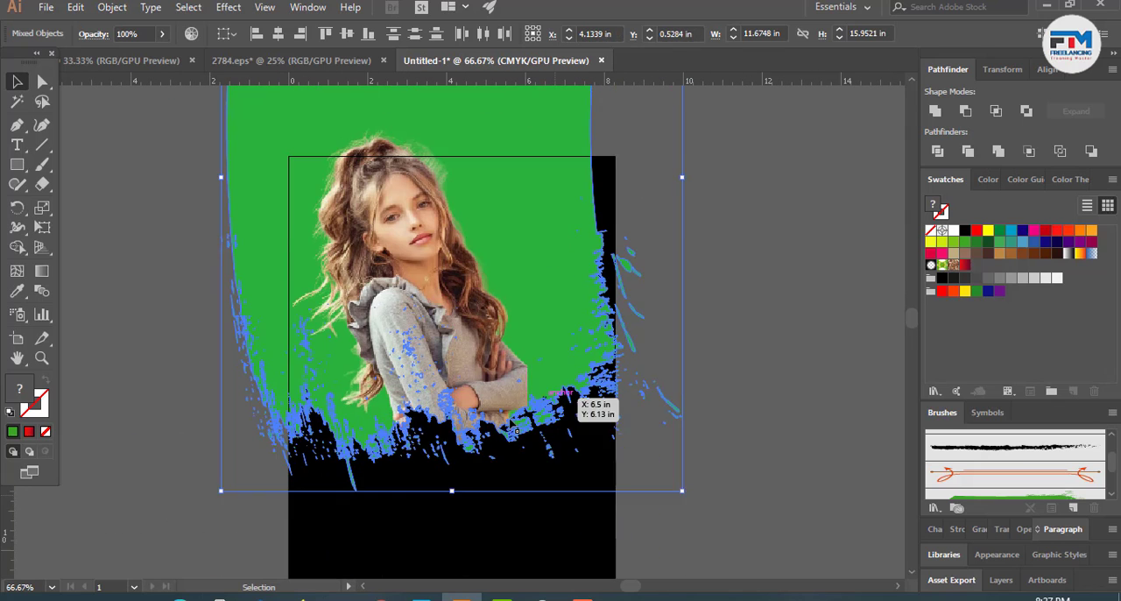
- Undo the move of the clipped photo and its green brush pieces onto the black page
{"action": "scroll", "coordinate": [517, 431], "scroll_direction": "down", "scroll_amount": 2}
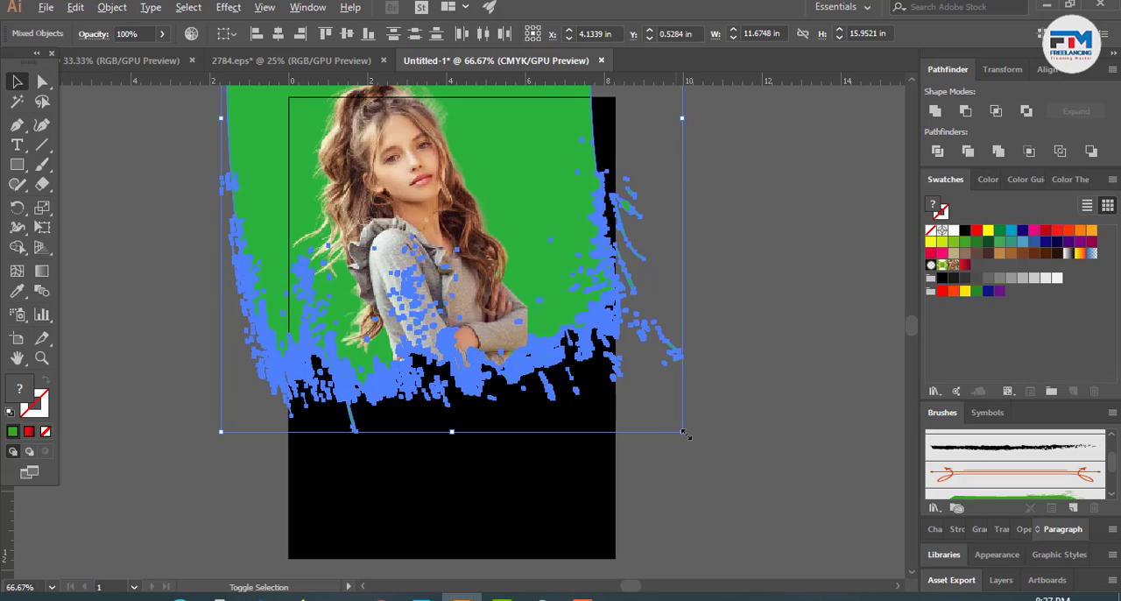
{"action": "left_click_drag", "start_coordinate": [685, 432], "coordinate": [676, 430]}
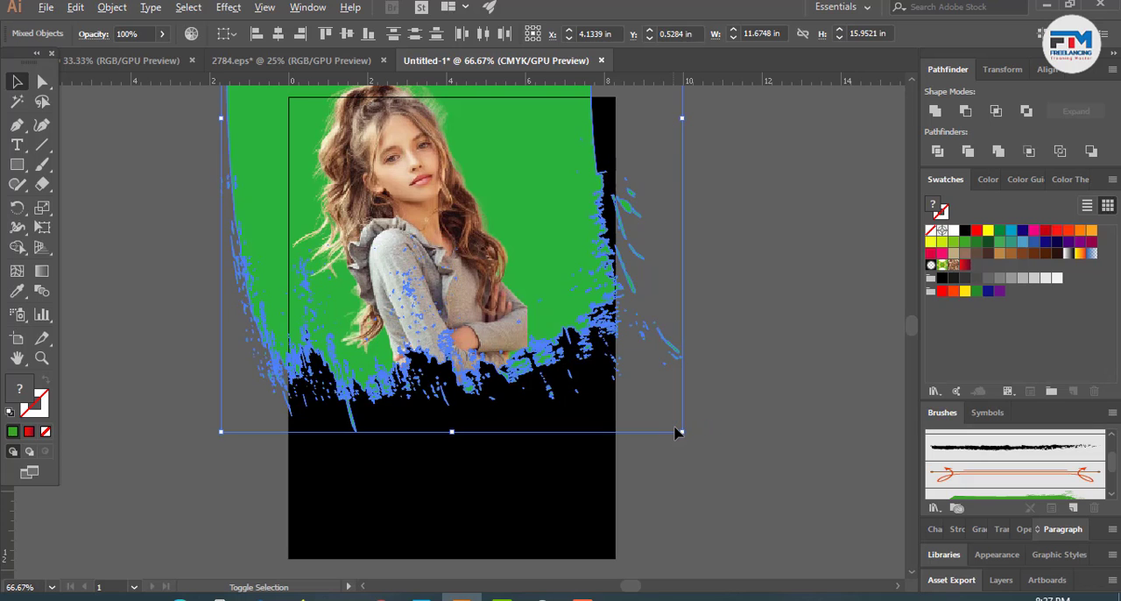
{"action": "key", "text": "Delete"}
{"action": "scroll", "coordinate": [406, 503], "scroll_direction": "down", "scroll_amount": 4}
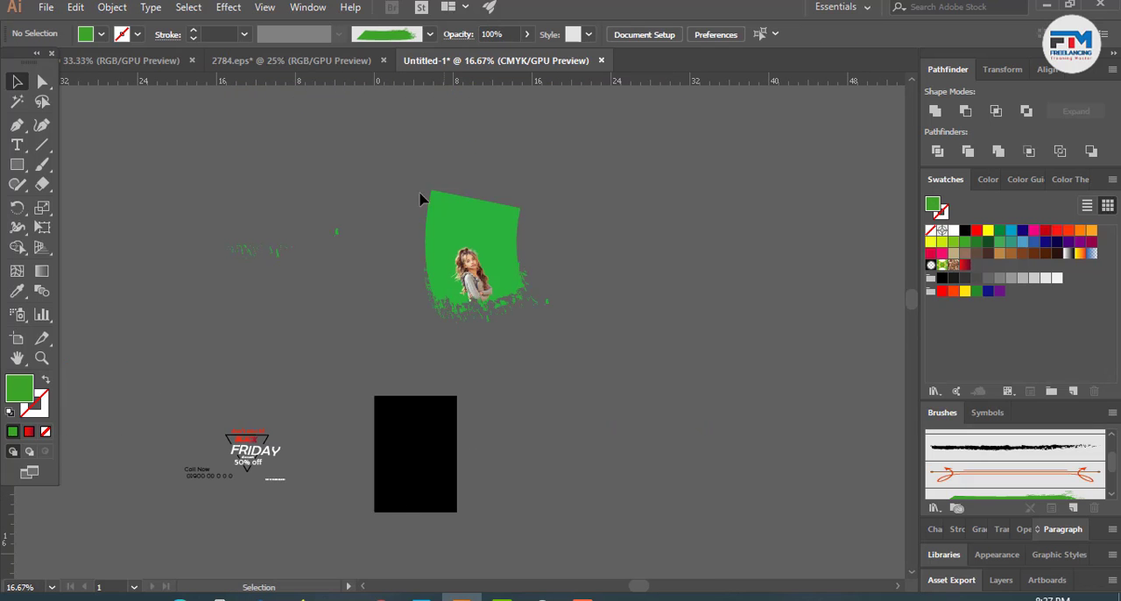
- Select the clipped photo with its surrounding green brush pieces and move them over the upper part of the black page
{"action": "left_click_drag", "start_coordinate": [565, 327], "coordinate": [578, 330]}
{"action": "scroll", "coordinate": [563, 330], "scroll_direction": "down", "scroll_amount": 5}
{"action": "left_click_drag", "start_coordinate": [487, 185], "coordinate": [400, 311]}
{"action": "scroll", "coordinate": [428, 352], "scroll_direction": "up", "scroll_amount": 4}
{"action": "scroll", "coordinate": [398, 358], "scroll_direction": "up", "scroll_amount": 1}
{"action": "scroll", "coordinate": [398, 351], "scroll_direction": "up", "scroll_amount": 2}
{"action": "left_click_drag", "start_coordinate": [399, 354], "coordinate": [377, 317]}
{"action": "scroll", "coordinate": [420, 294], "scroll_direction": "down", "scroll_amount": 1}
{"action": "scroll", "coordinate": [434, 305], "scroll_direction": "down", "scroll_amount": 1}
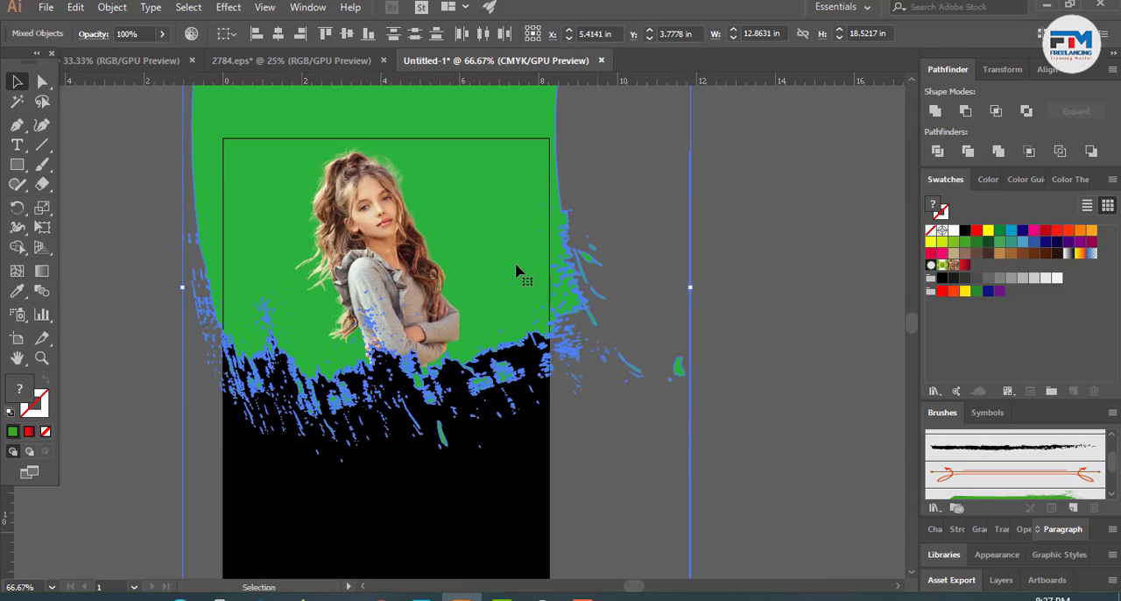
- Fine-tune the position of the photo and green brush artwork so it covers the page's full width
{"action": "left_click_drag", "start_coordinate": [516, 266], "coordinate": [511, 267]}
{"action": "left_click", "coordinate": [622, 417]}
{"action": "scroll", "coordinate": [622, 406], "scroll_direction": "down", "scroll_amount": 2}
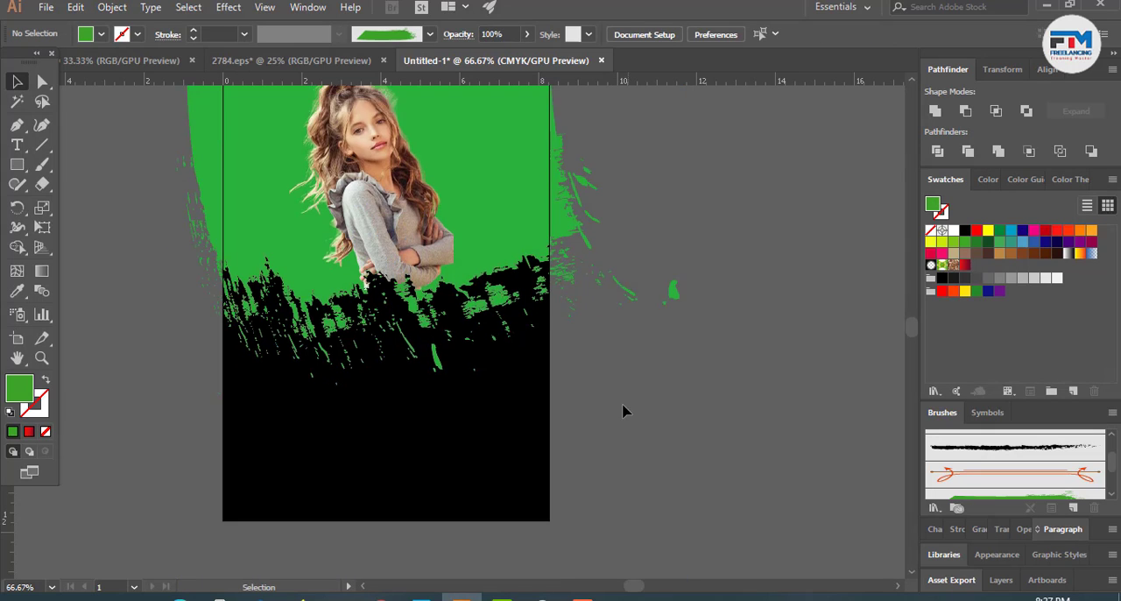
{"action": "scroll", "coordinate": [605, 408], "scroll_direction": "down", "scroll_amount": 2}
{"action": "scroll", "coordinate": [648, 407], "scroll_direction": "down", "scroll_amount": 2}
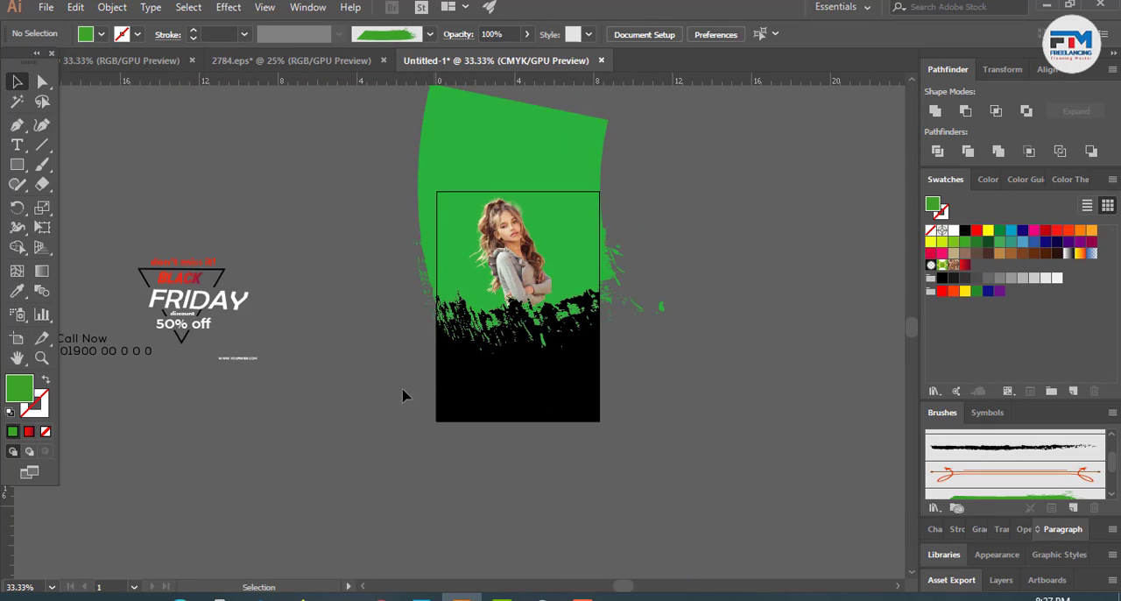
{"action": "left_click", "coordinate": [470, 374]}
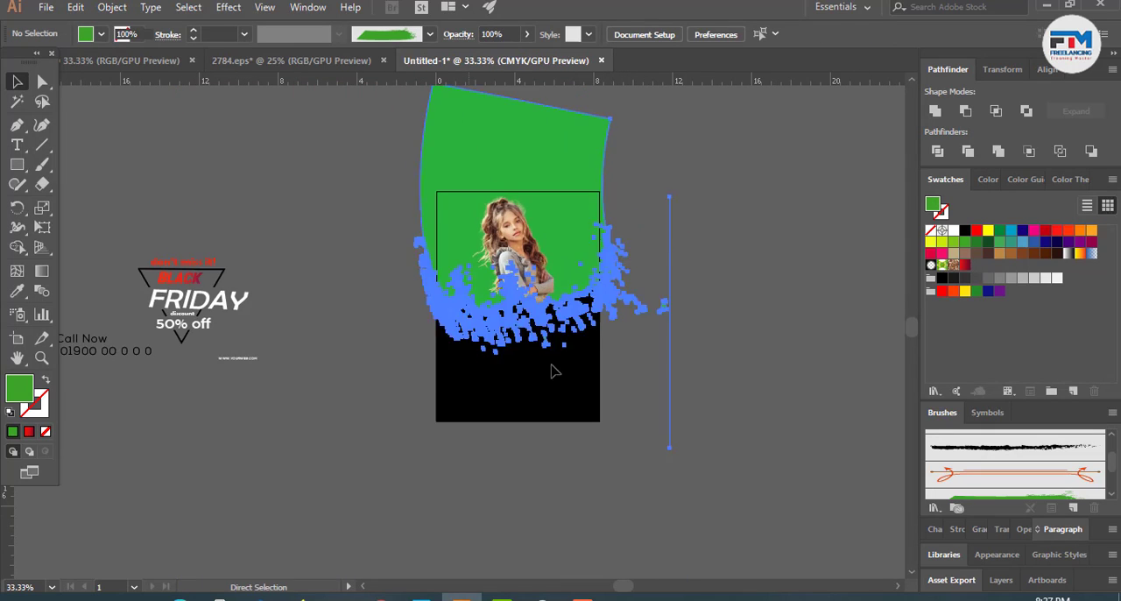
{"action": "left_click", "coordinate": [657, 365]}
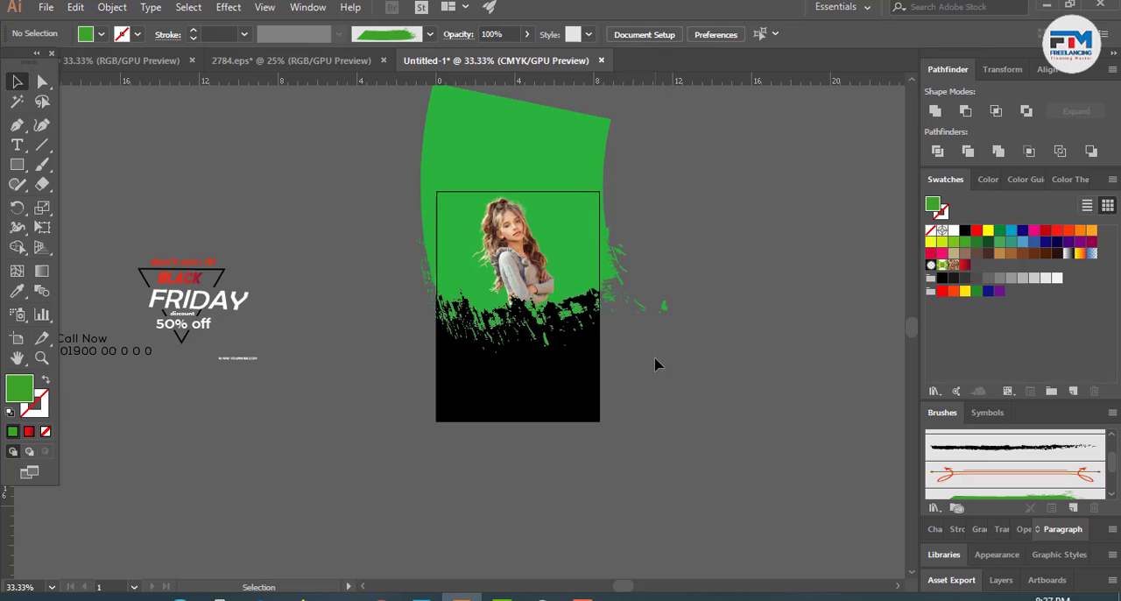
- Group the Black Friday discount text with its triangle frame and move the group onto the lower part of the black page
{"action": "left_click", "coordinate": [213, 341]}
{"action": "key", "text": "ctrl+g"}
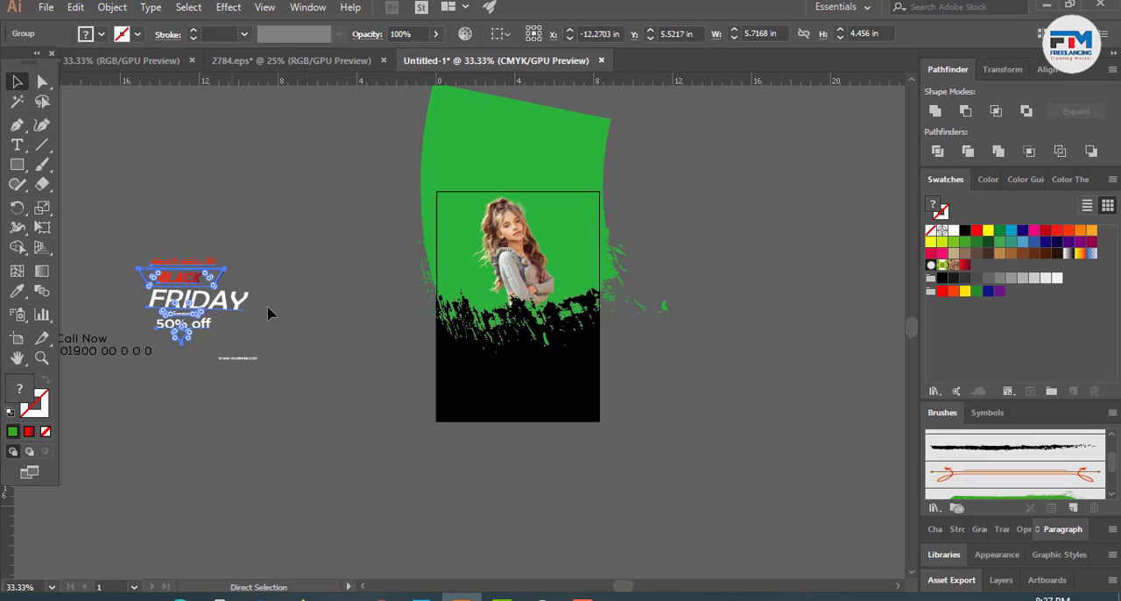
{"action": "left_click", "coordinate": [273, 313]}
{"action": "left_click_drag", "start_coordinate": [186, 305], "coordinate": [531, 400]}
{"action": "scroll", "coordinate": [536, 398], "scroll_direction": "up", "scroll_amount": 2}
{"action": "scroll", "coordinate": [473, 357], "scroll_direction": "up", "scroll_amount": 4}
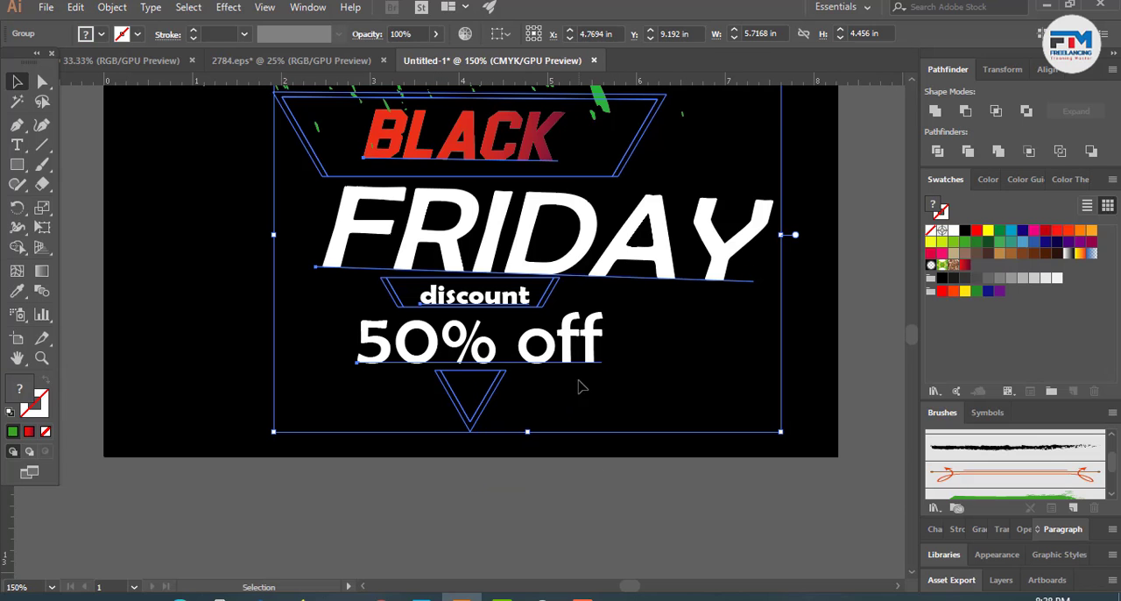
{"action": "scroll", "coordinate": [473, 412], "scroll_direction": "down", "scroll_amount": 2}
- Shift the grouped discount text sideways toward the page's left edge
{"action": "left_click", "coordinate": [591, 461]}
{"action": "scroll", "coordinate": [593, 461], "scroll_direction": "down", "scroll_amount": 1}
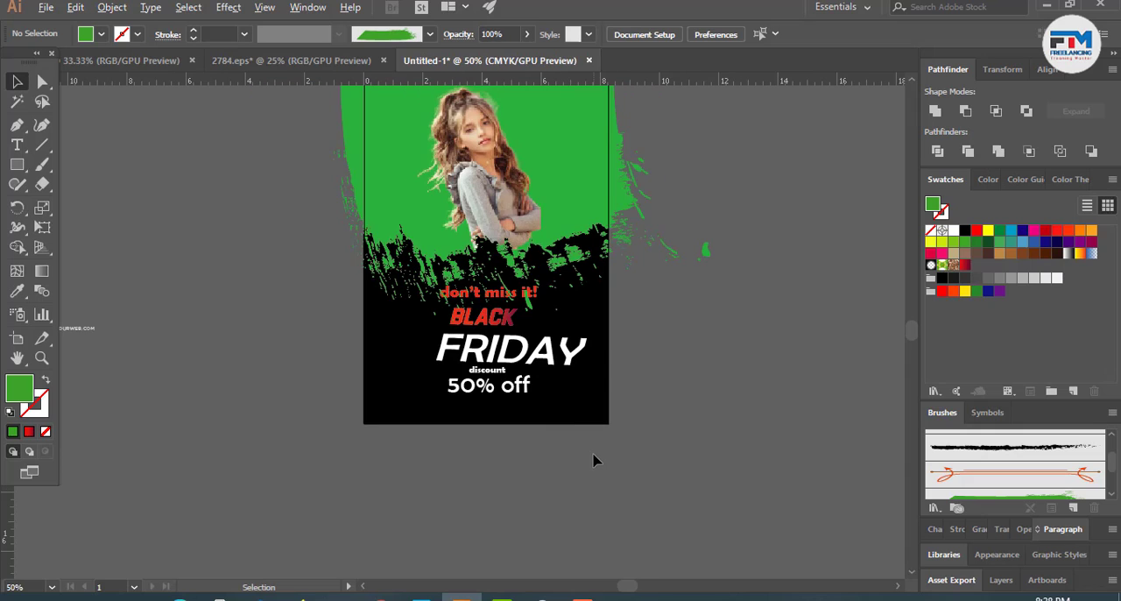
{"action": "left_click_drag", "start_coordinate": [518, 363], "coordinate": [471, 366]}
{"action": "left_click", "coordinate": [629, 457]}
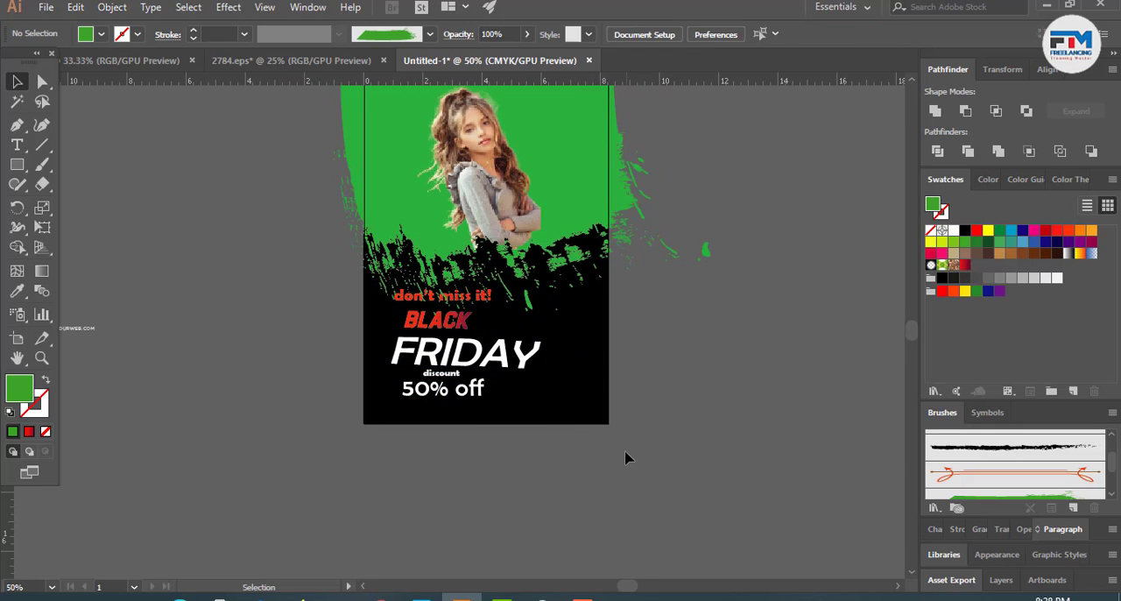
- Check which green splatter pieces below the photo are separate from the clipped group
{"action": "scroll", "coordinate": [596, 460], "scroll_direction": "up", "scroll_amount": 2}
{"action": "left_click", "coordinate": [511, 314]}
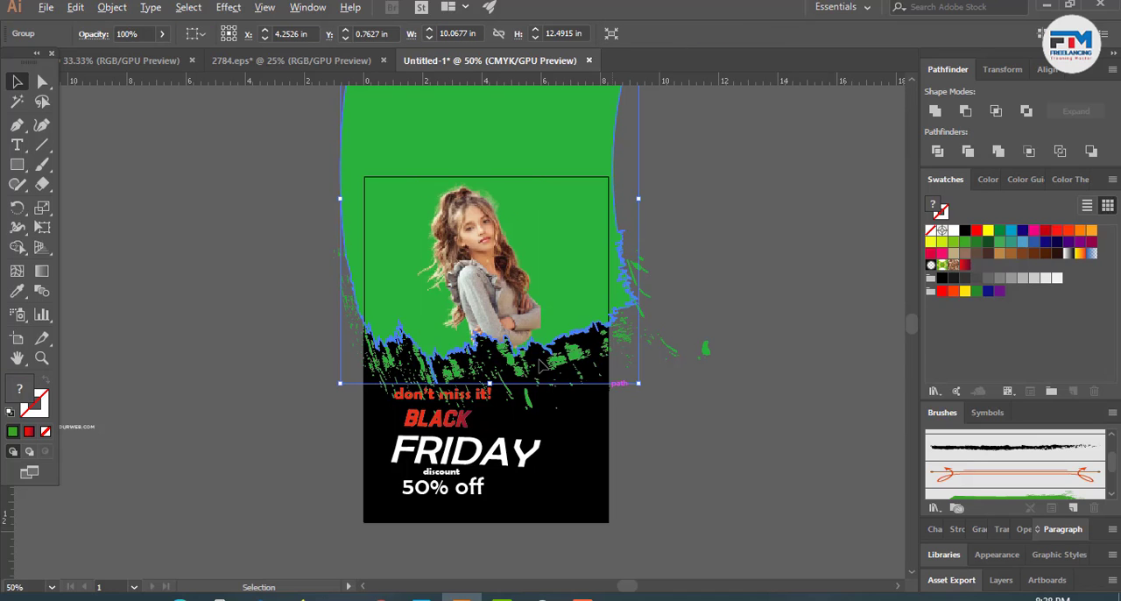
{"action": "left_click", "coordinate": [655, 406]}
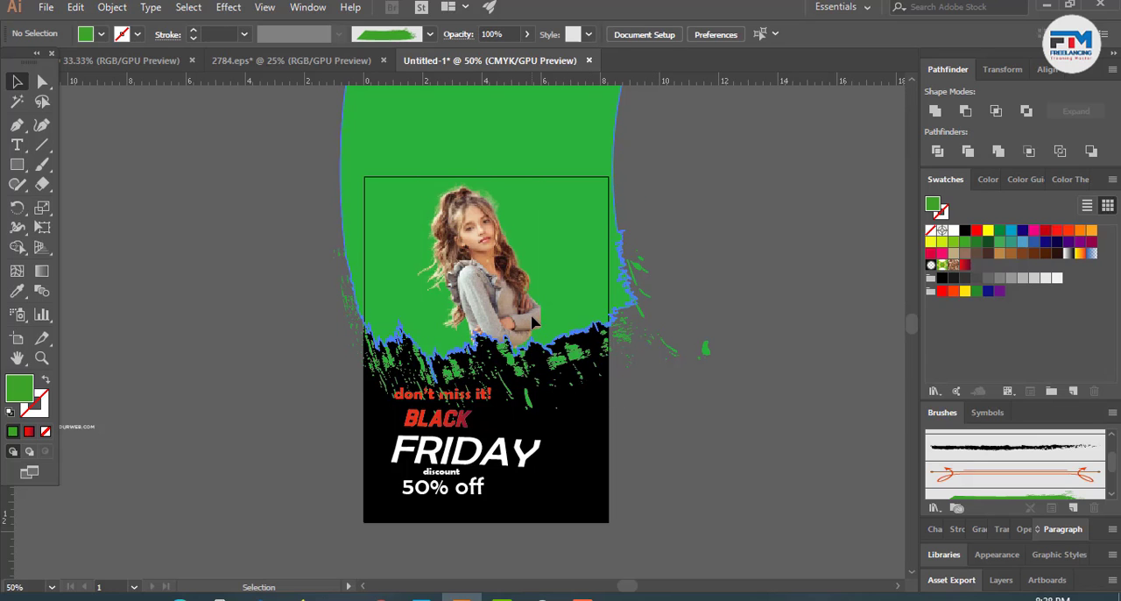
{"action": "left_click", "coordinate": [522, 372]}
{"action": "left_click", "coordinate": [518, 376]}
{"action": "left_click", "coordinate": [509, 395]}
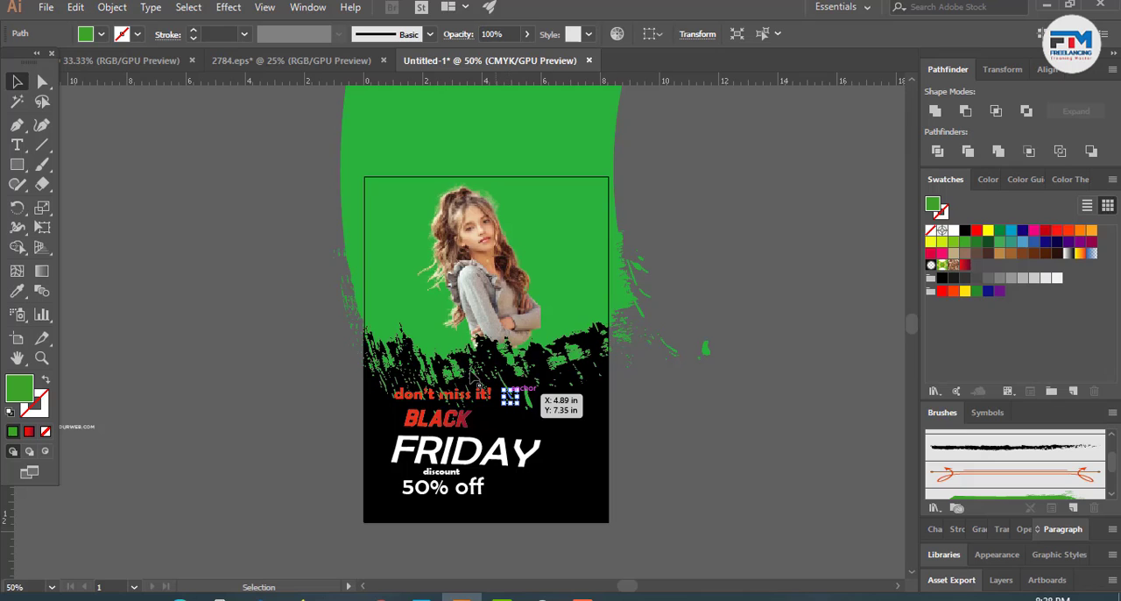
{"action": "scroll", "coordinate": [470, 372], "scroll_direction": "down", "scroll_amount": 2}
- Undo the placement of the discount text and the green photo artwork, back to the artwork lying above the black page
{"action": "key", "text": "ctrl+z"}
{"action": "key", "text": "ctrl+z"}
{"action": "key", "text": "ctrl+z"}
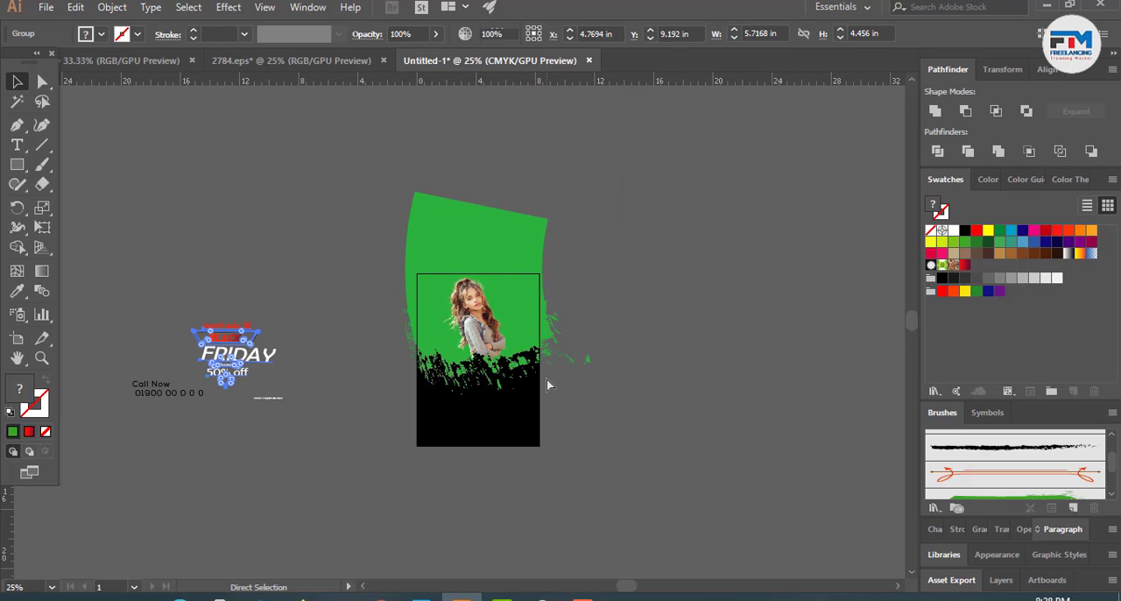
{"action": "key", "text": "ctrl+z"}
{"action": "key", "text": "ctrl+z"}
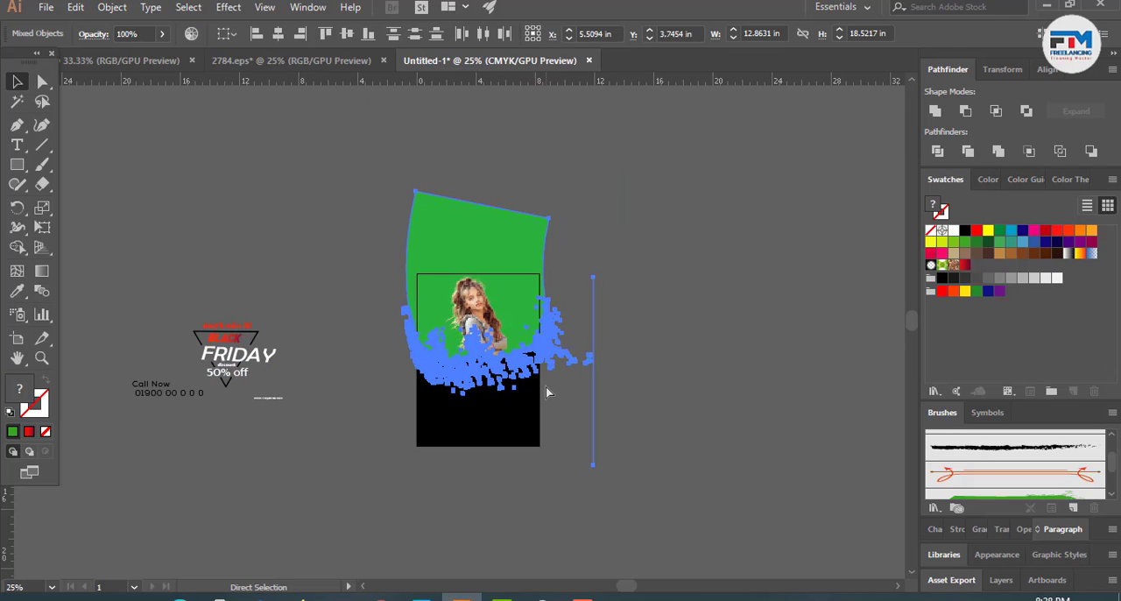
{"action": "key", "text": "ctrl+z"}
{"action": "key", "text": "ctrl+z"}
{"action": "key", "text": "ctrl+z"}
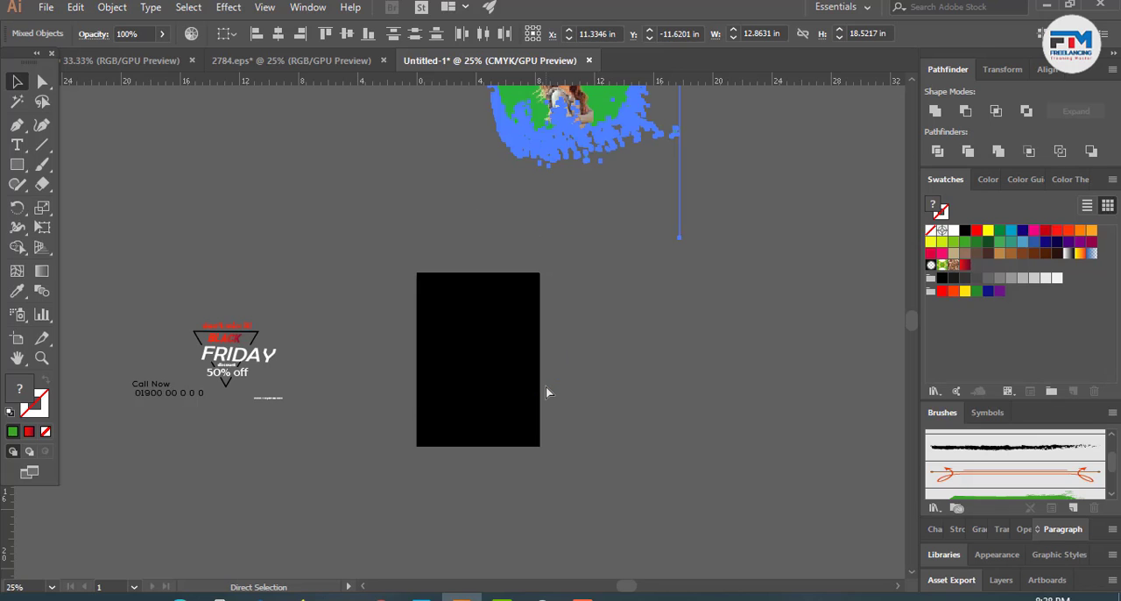
{"action": "left_click", "coordinate": [647, 370]}
{"action": "scroll", "coordinate": [678, 359], "scroll_direction": "up", "scroll_amount": 5}
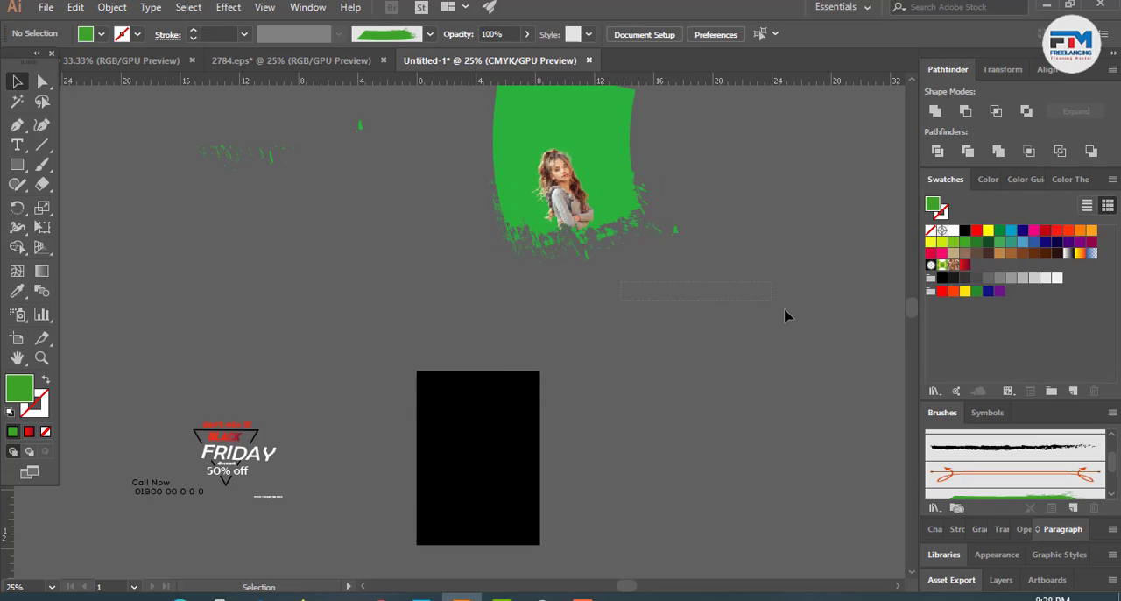
{"action": "key", "text": "ctrl+z"}
- Move the clipped photo with its green shape slightly down over the splatter pieces
{"action": "key", "text": "ctrl+z"}
{"action": "scroll", "coordinate": [604, 333], "scroll_direction": "up", "scroll_amount": 3}
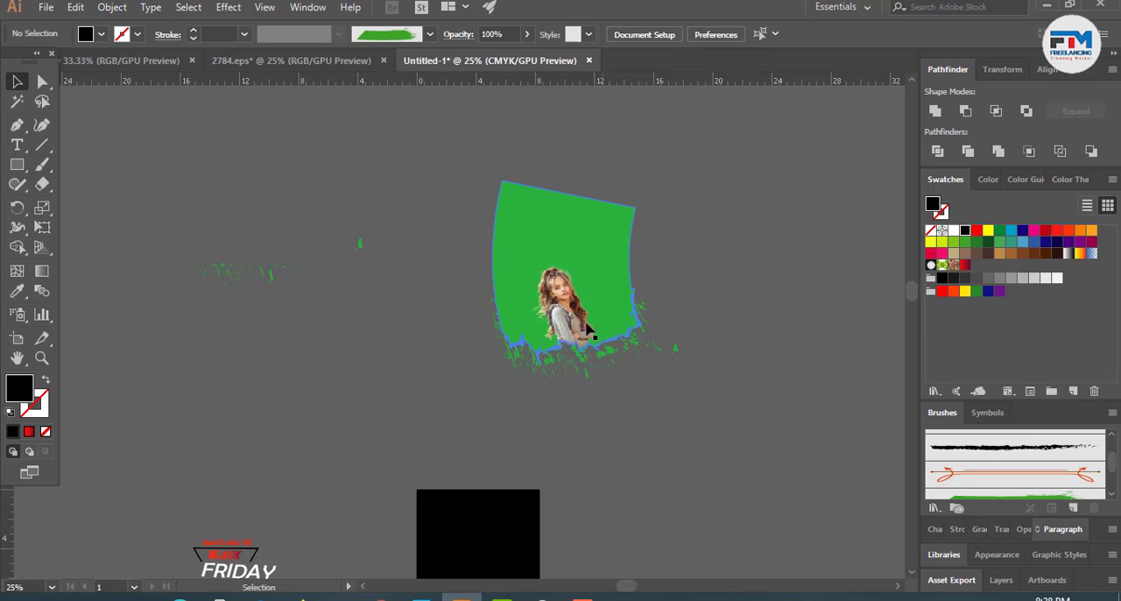
{"action": "left_click", "coordinate": [587, 284]}
{"action": "left_click_drag", "start_coordinate": [576, 274], "coordinate": [577, 298]}
{"action": "key", "text": "ctrl+z"}
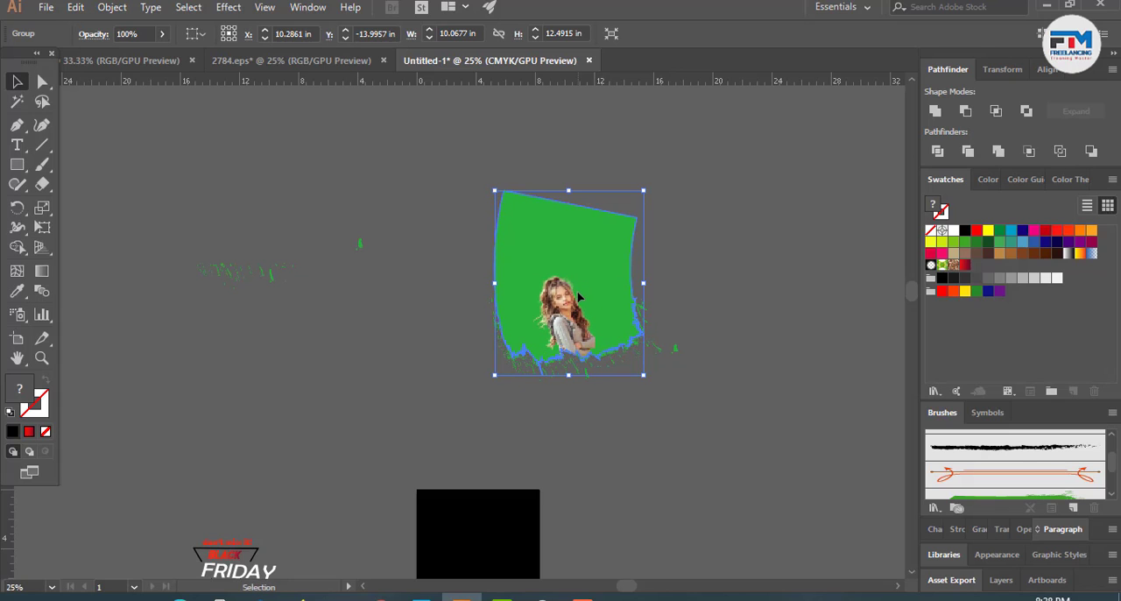
- Group the clipped photo, its green shape and the surrounding splatter pieces
{"action": "left_click", "coordinate": [618, 448]}
{"action": "left_click_drag", "start_coordinate": [753, 246], "coordinate": [661, 420]}
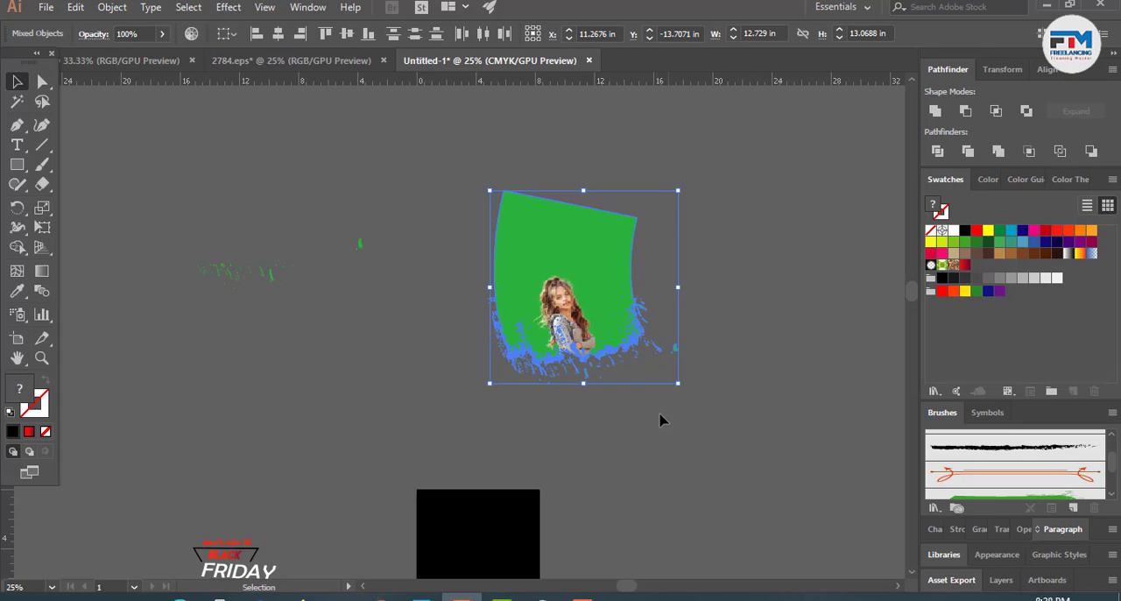
{"action": "key", "text": "ctrl+g"}
{"action": "left_click", "coordinate": [681, 393]}
{"action": "scroll", "coordinate": [681, 394], "scroll_direction": "down", "scroll_amount": 2}
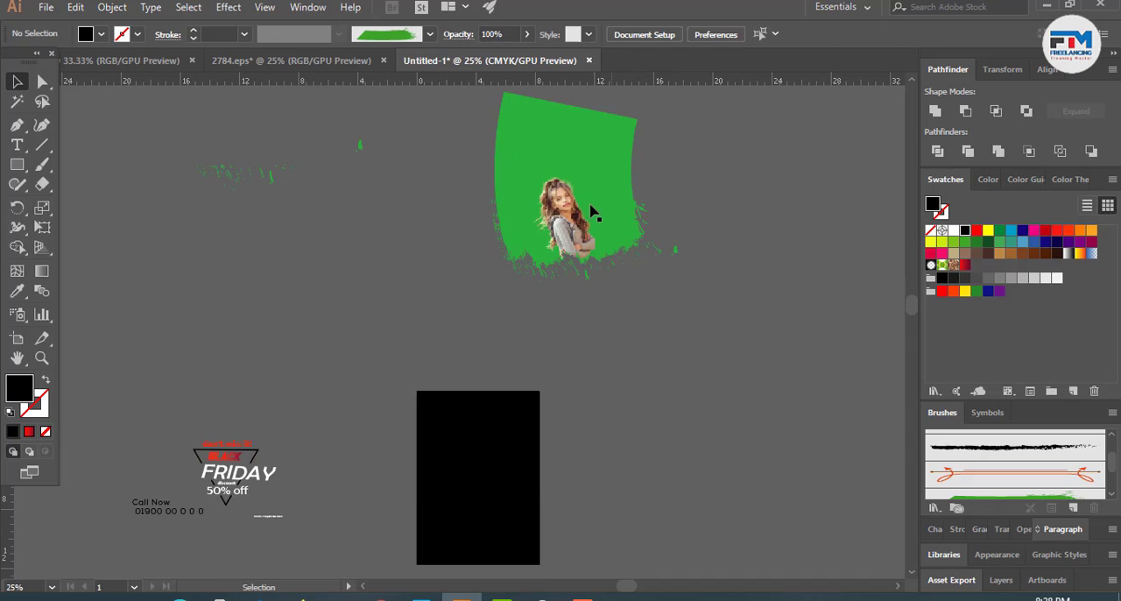
- Move the grouped photo and brush artwork onto the upper part of the black page, covering its full width
{"action": "left_click_drag", "start_coordinate": [588, 244], "coordinate": [501, 431]}
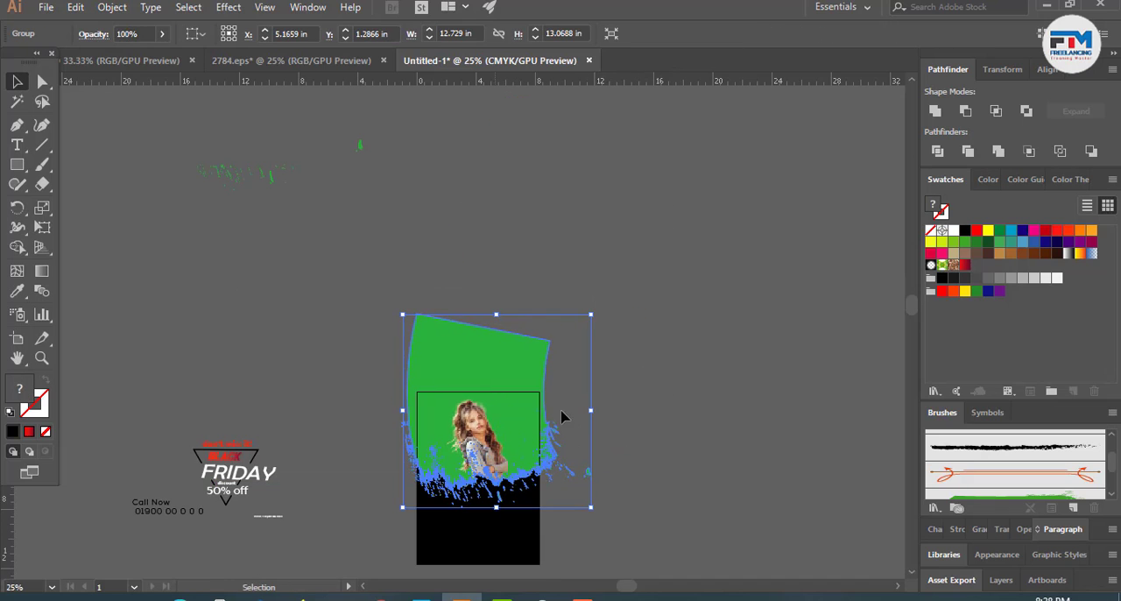
{"action": "left_click", "coordinate": [638, 413]}
{"action": "scroll", "coordinate": [639, 412], "scroll_direction": "down", "scroll_amount": 2}
{"action": "scroll", "coordinate": [479, 490], "scroll_direction": "up", "scroll_amount": 2}
{"action": "scroll", "coordinate": [593, 419], "scroll_direction": "down", "scroll_amount": 1}
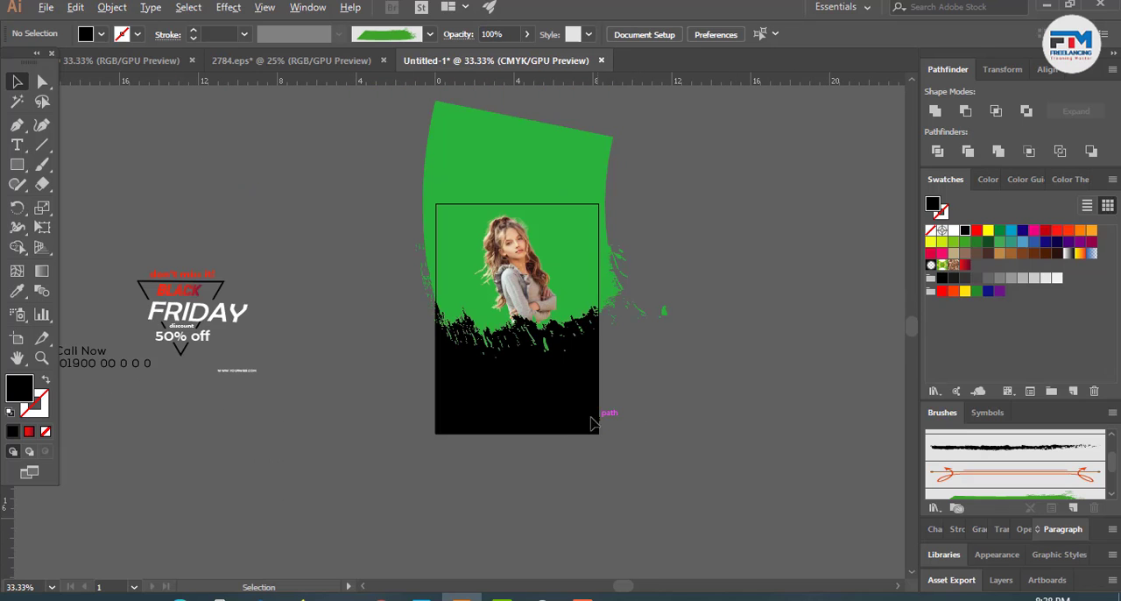
- Try to move the discount text block onto the lower part of the black page
{"action": "left_click_drag", "start_coordinate": [206, 323], "coordinate": [514, 406]}
{"action": "key", "text": "ctrl+z"}
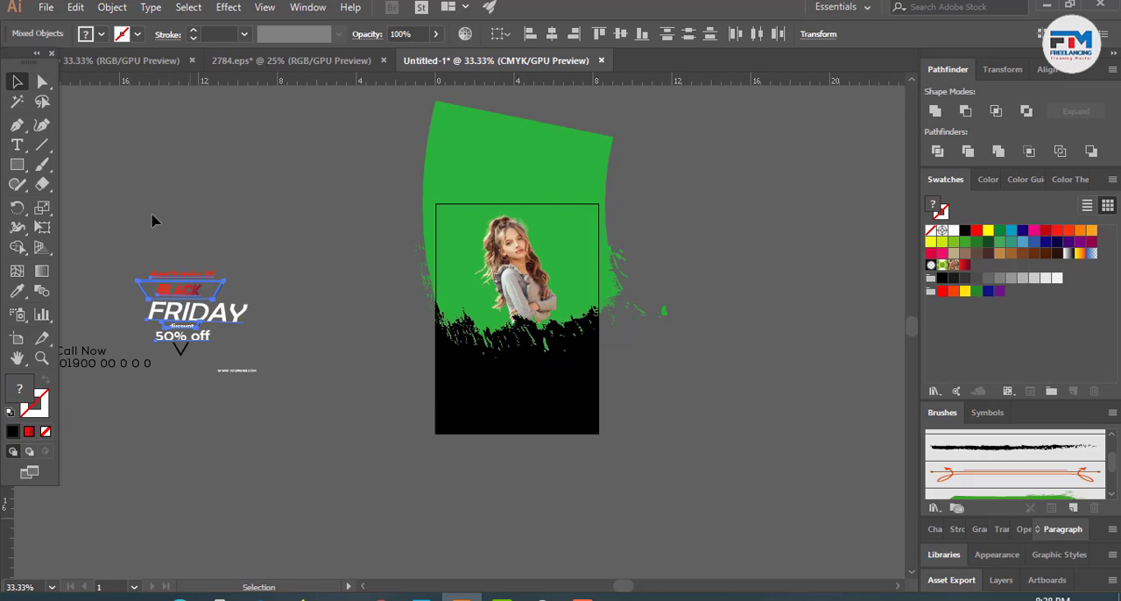
{"action": "left_click", "coordinate": [137, 295]}
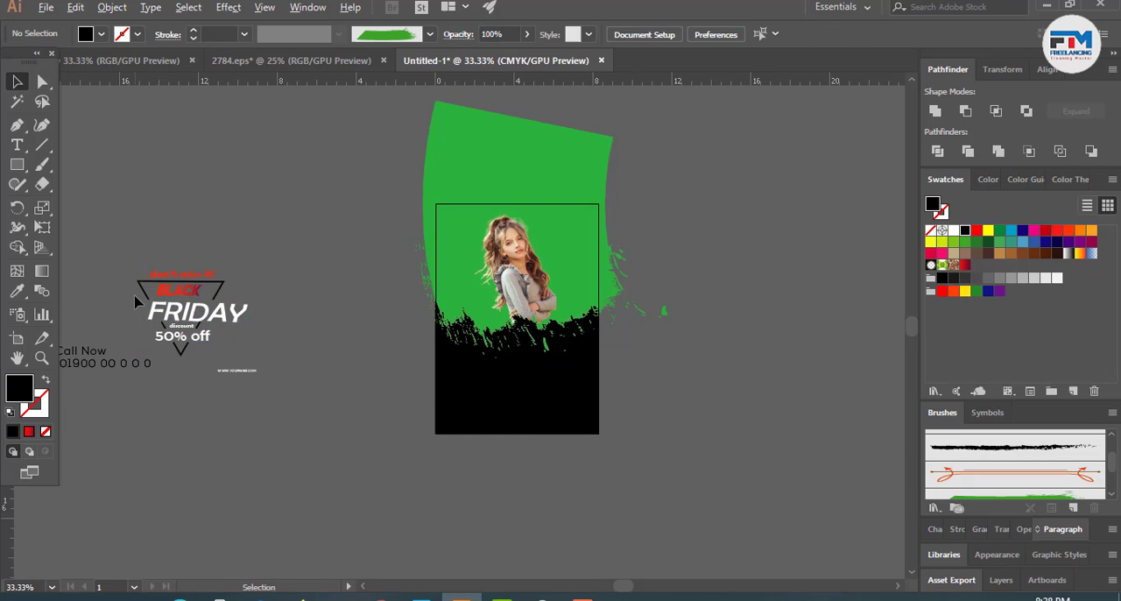
- Select all the black triangle frame pieces around the Black Friday text and fill them with white
{"action": "scroll", "coordinate": [137, 295], "scroll_direction": "up", "scroll_amount": 4}
{"action": "left_click", "coordinate": [182, 289]}
{"action": "scroll", "coordinate": [388, 453], "scroll_direction": "down", "scroll_amount": 2}
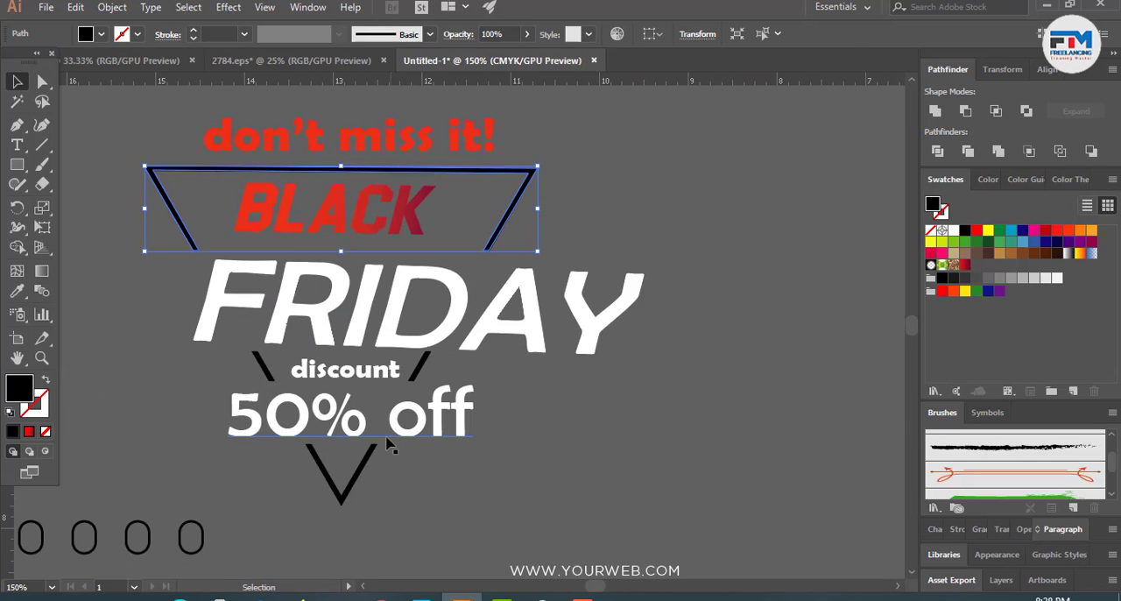
{"action": "left_click", "coordinate": [371, 463], "text": "shift"}
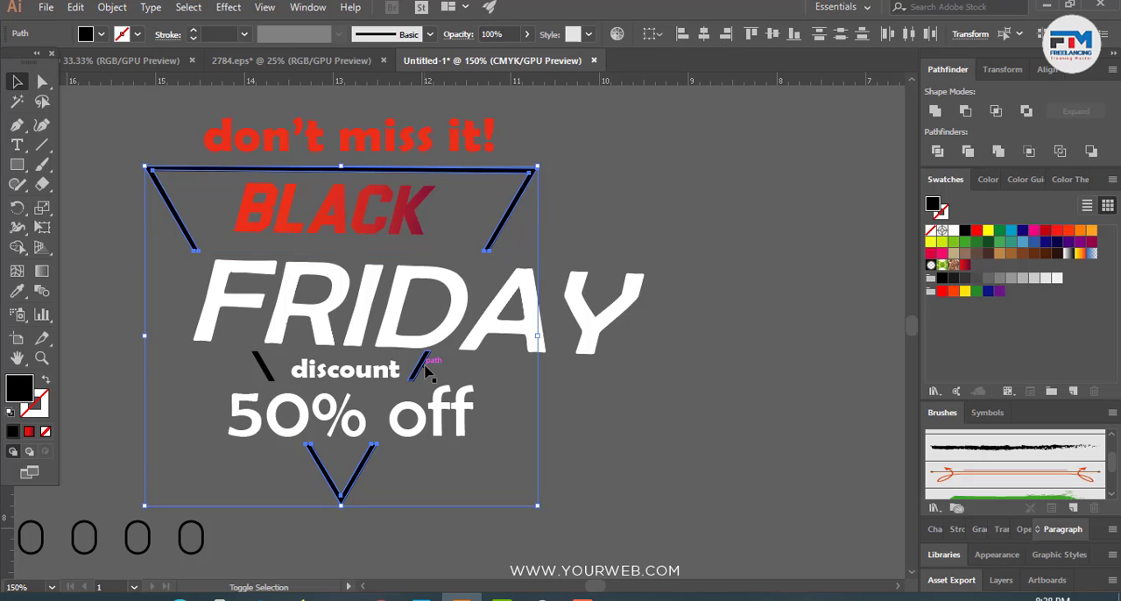
{"action": "left_click", "coordinate": [261, 372], "text": "shift"}
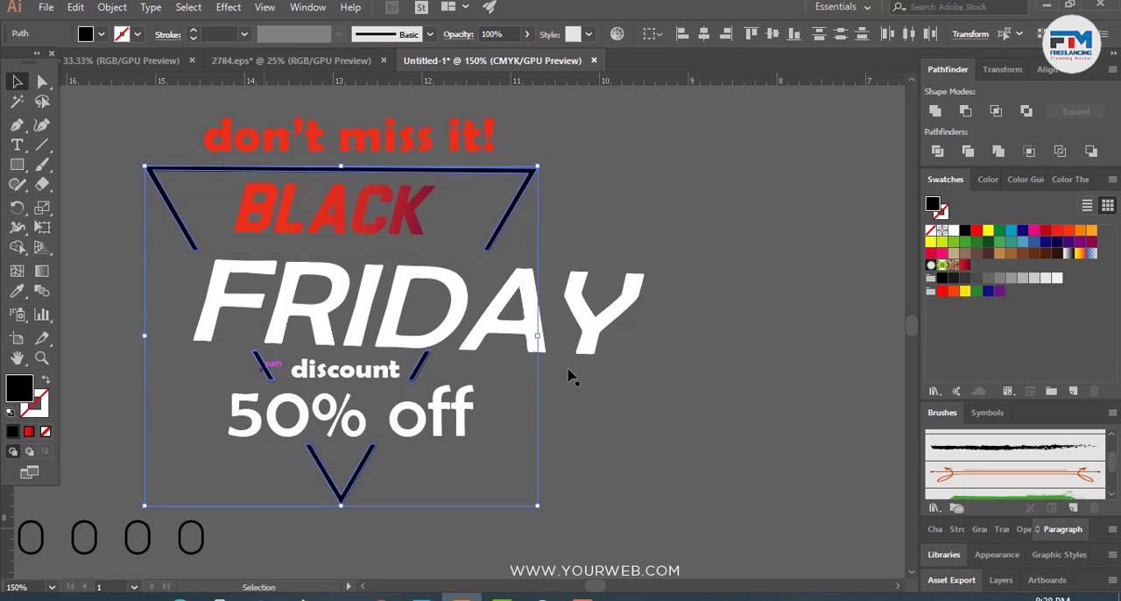
{"action": "left_click", "coordinate": [954, 231]}
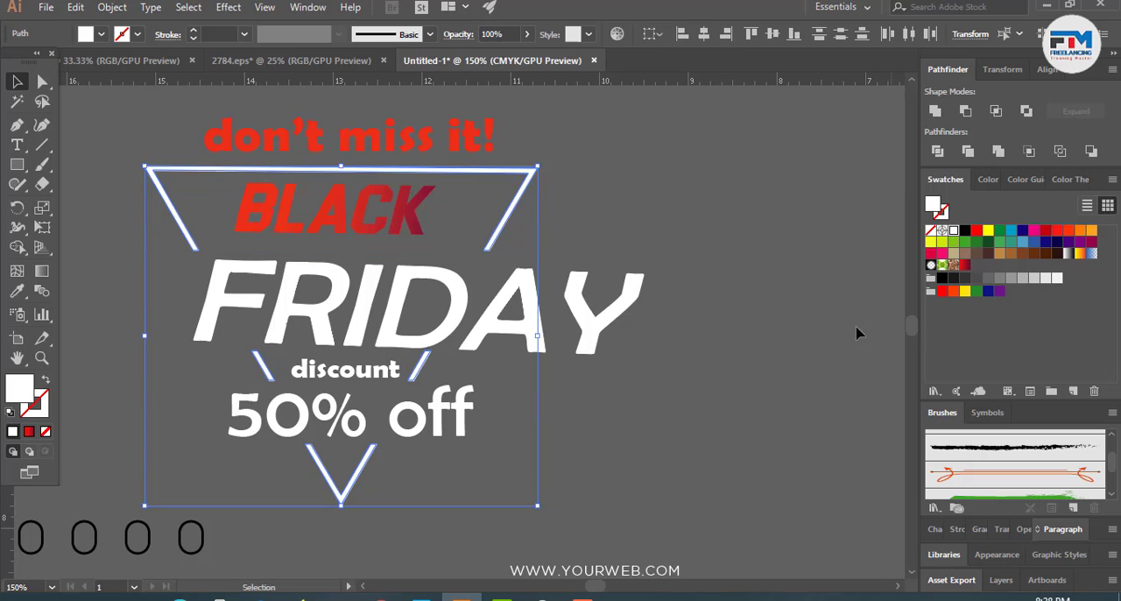
{"action": "left_click", "coordinate": [759, 356]}
{"action": "left_click", "coordinate": [399, 380]}
{"action": "key", "text": "Delete"}
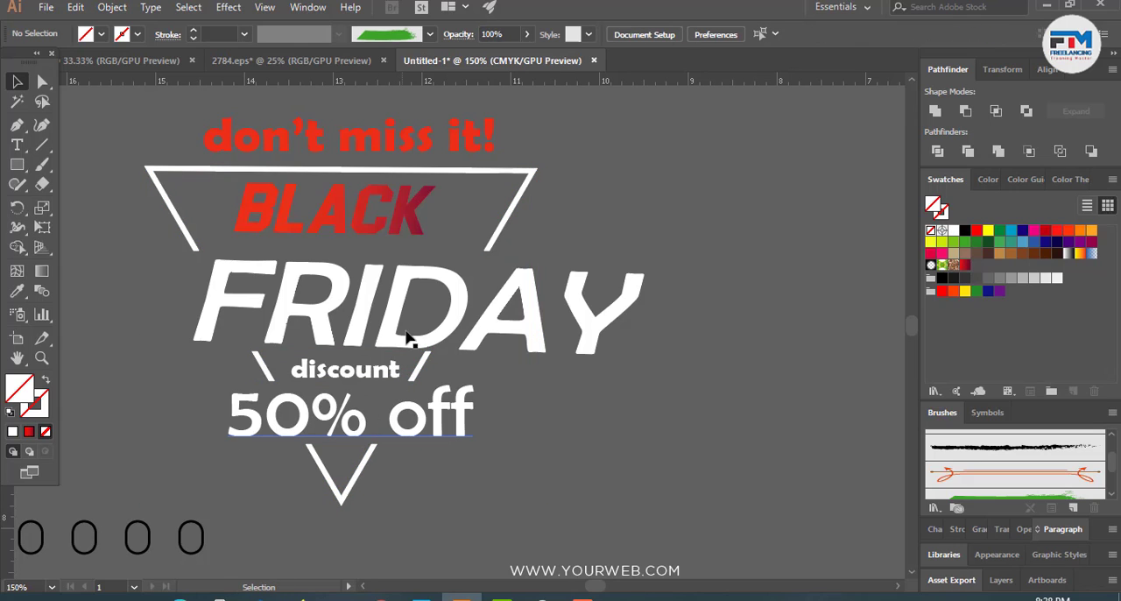
- Move the Black Friday text together with its white triangle frame onto the black page below the photo
{"action": "scroll", "coordinate": [218, 428], "scroll_direction": "down", "scroll_amount": 1}
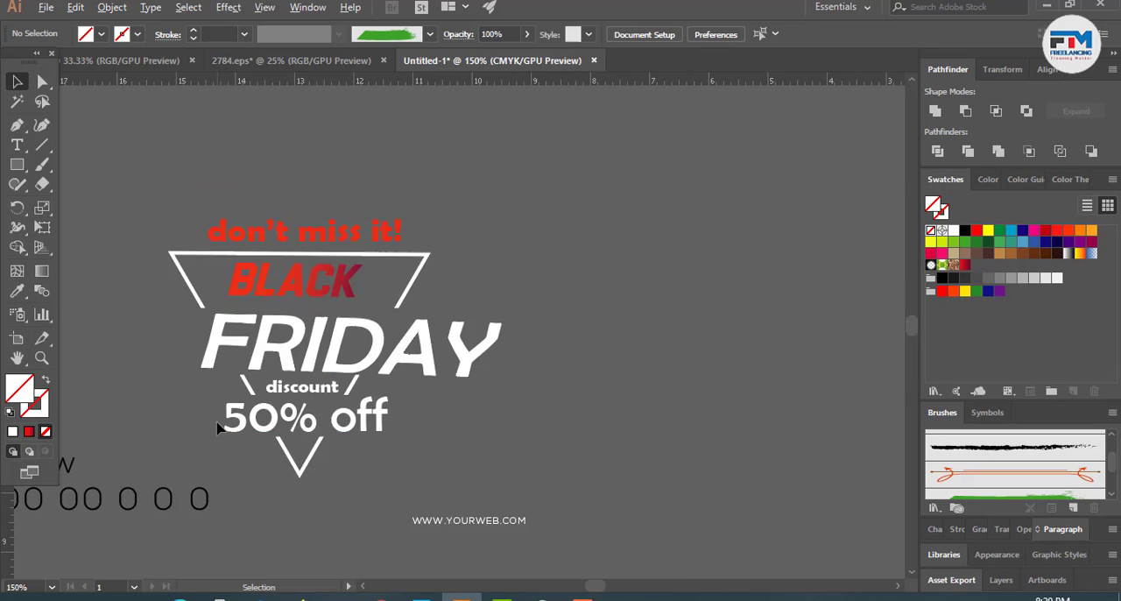
{"action": "scroll", "coordinate": [217, 427], "scroll_direction": "down", "scroll_amount": 2}
{"action": "left_click", "coordinate": [326, 419]}
{"action": "scroll", "coordinate": [326, 419], "scroll_direction": "down", "scroll_amount": 3}
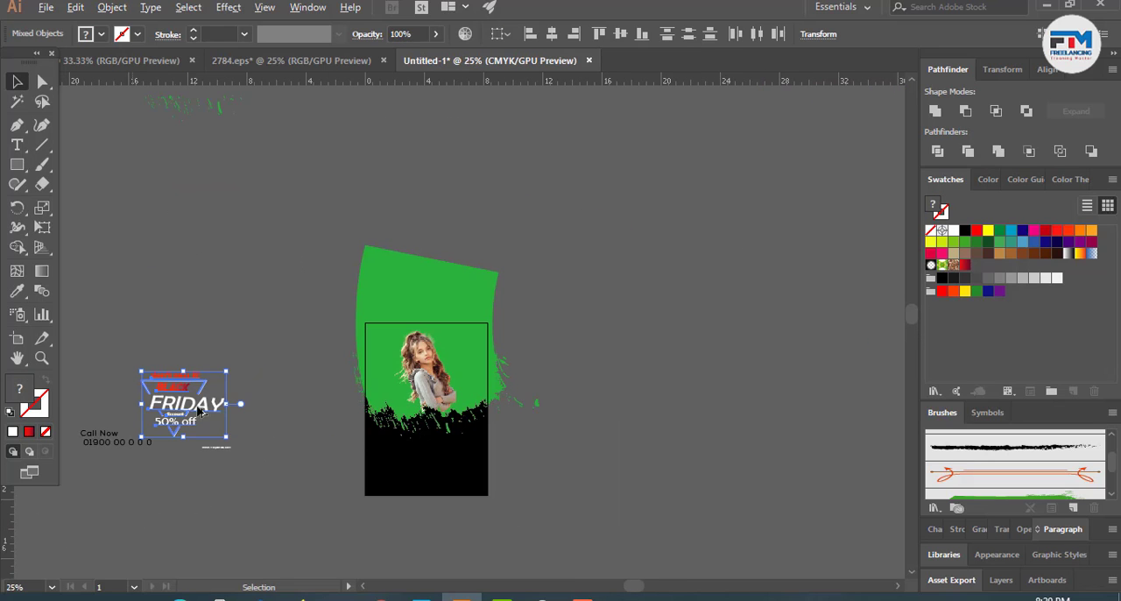
{"action": "left_click_drag", "start_coordinate": [185, 405], "coordinate": [433, 472]}
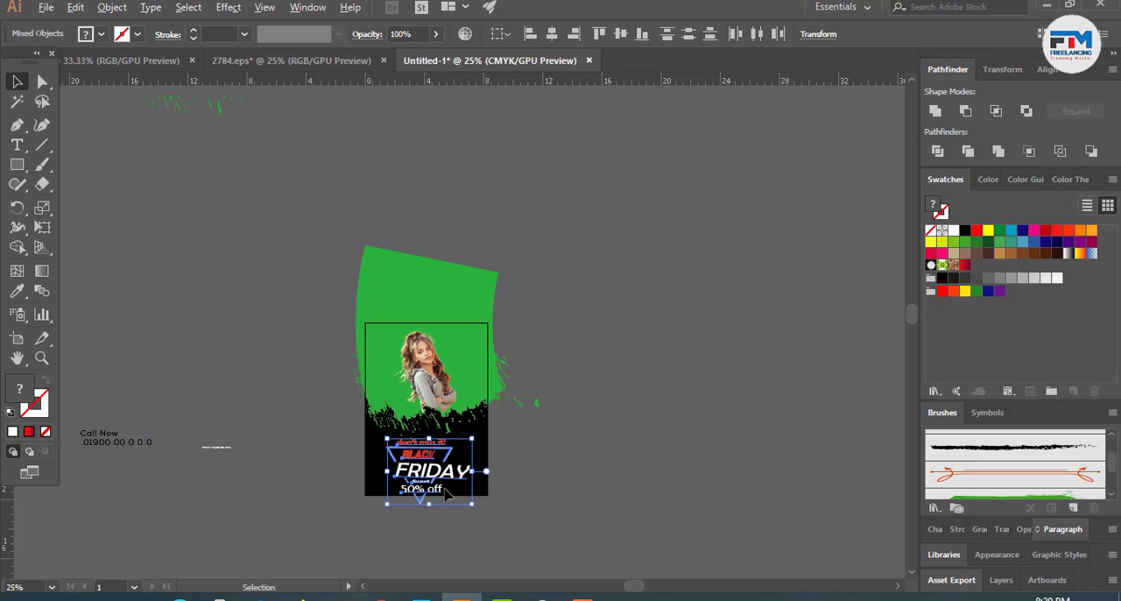
- Move the Black Friday text block with its triangle frame to the left side of the page's lower black area
{"action": "scroll", "coordinate": [452, 496], "scroll_direction": "up", "scroll_amount": 4}
{"action": "left_click_drag", "start_coordinate": [543, 540], "coordinate": [516, 516]}
{"action": "left_click_drag", "start_coordinate": [411, 413], "coordinate": [321, 394]}
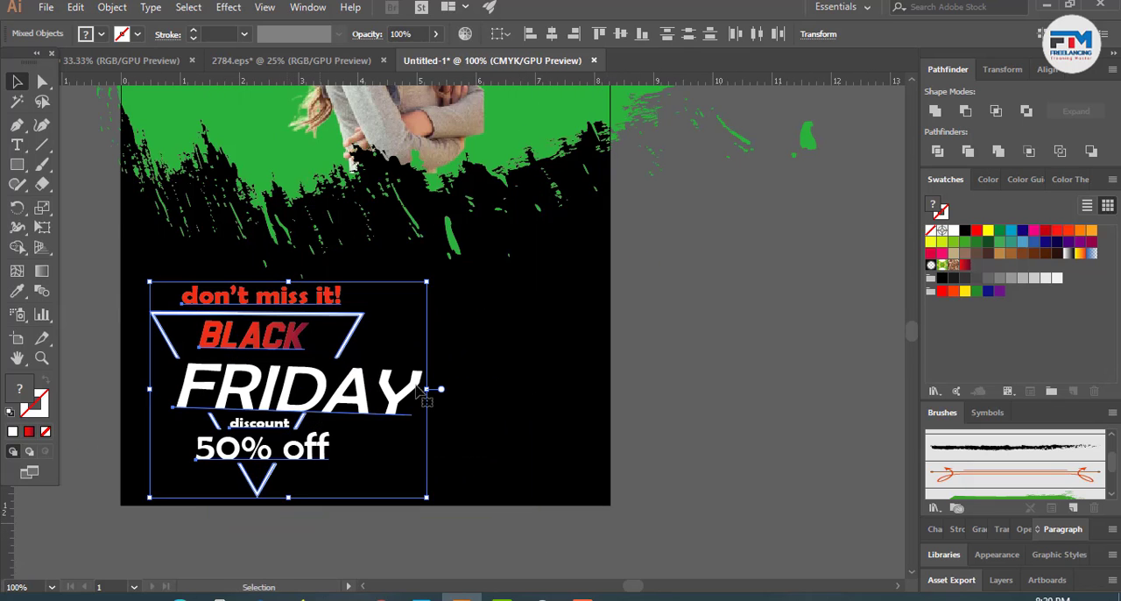
{"action": "left_click", "coordinate": [671, 383]}
- Draw a small rounded rectangle on the black area right of the Black Friday text and fill it with the red gradient
{"action": "scroll", "coordinate": [424, 390], "scroll_direction": "down", "scroll_amount": 2}
{"action": "left_click_drag", "start_coordinate": [16, 164], "coordinate": [87, 180]}
{"action": "left_click_drag", "start_coordinate": [470, 278], "coordinate": [575, 326]}
{"action": "left_click", "coordinate": [15, 84]}
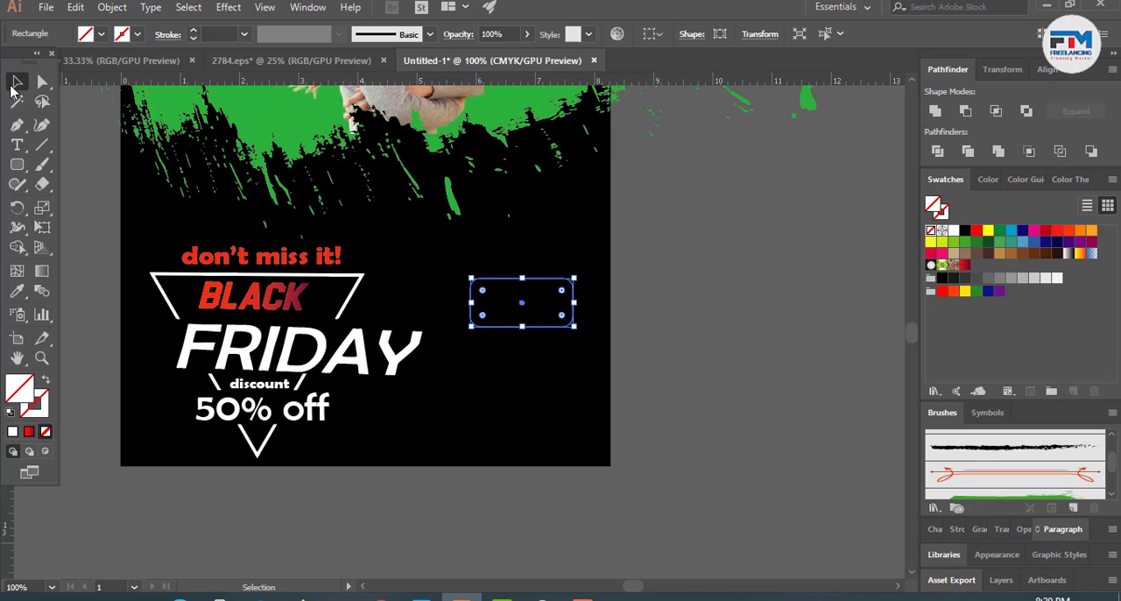
{"action": "left_click", "coordinate": [29, 432]}
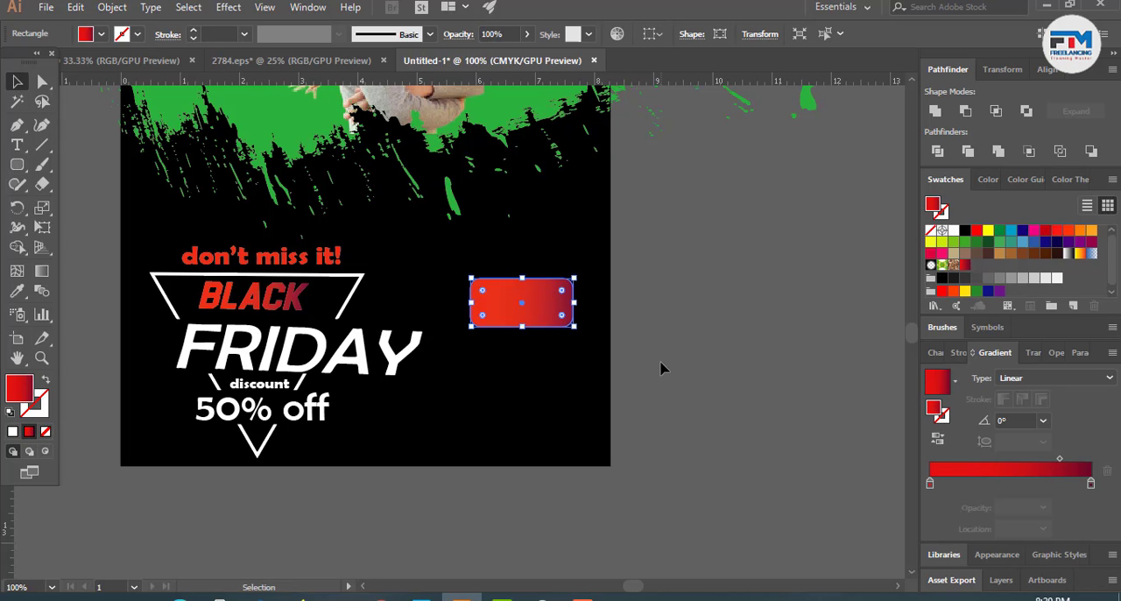
{"action": "left_click", "coordinate": [663, 368]}
{"action": "scroll", "coordinate": [661, 369], "scroll_direction": "down", "scroll_amount": 2}
{"action": "scroll", "coordinate": [661, 369], "scroll_direction": "down", "scroll_amount": 1}
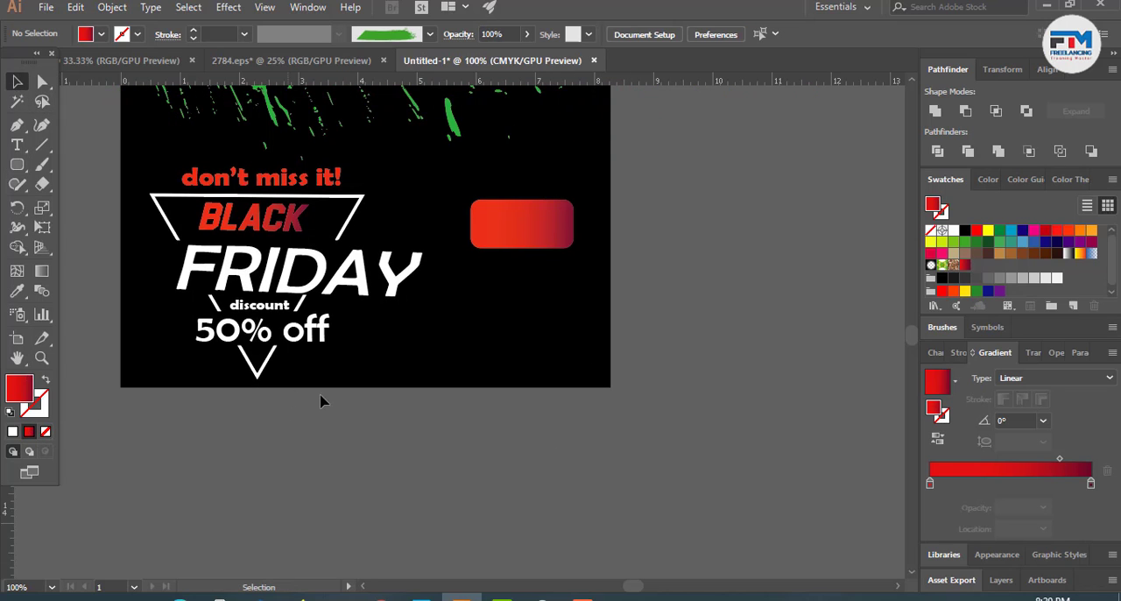
{"action": "scroll", "coordinate": [374, 468], "scroll_direction": "down", "scroll_amount": 1}
{"action": "scroll", "coordinate": [222, 445], "scroll_direction": "down", "scroll_amount": 2}
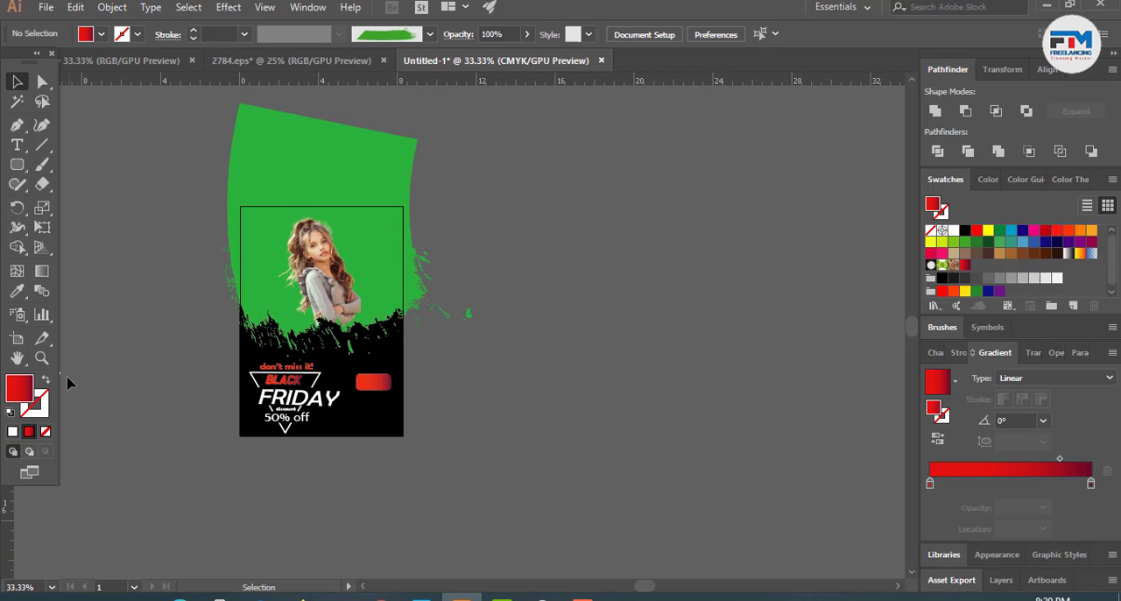
{"action": "scroll", "coordinate": [126, 404], "scroll_direction": "down", "scroll_amount": 1}
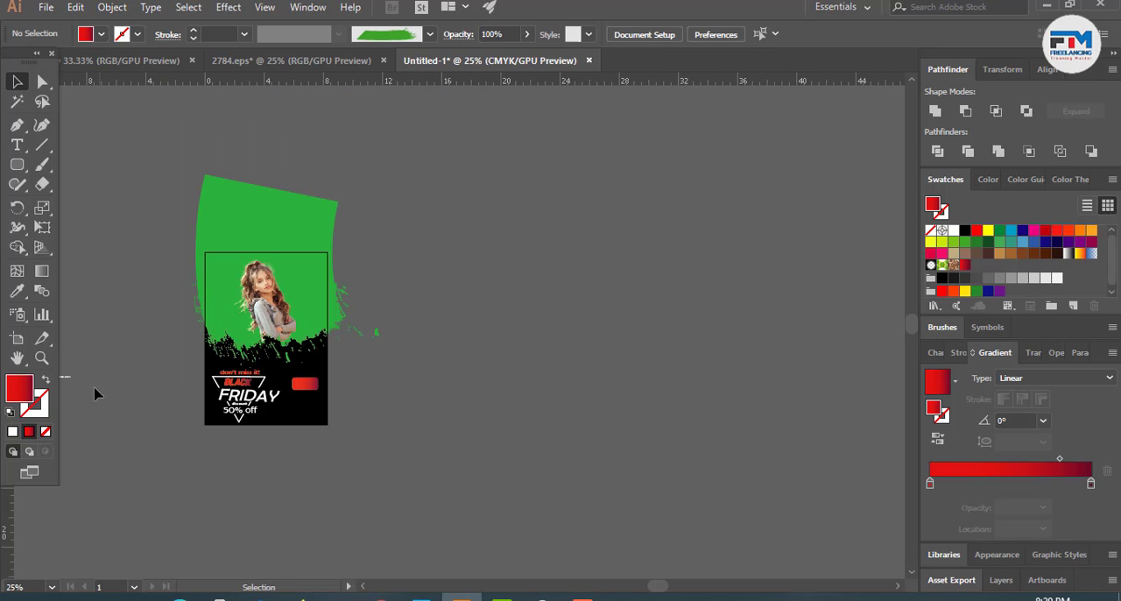
{"action": "left_click_drag", "start_coordinate": [69, 378], "coordinate": [321, 419]}
{"action": "scroll", "coordinate": [322, 428], "scroll_direction": "up", "scroll_amount": 5}
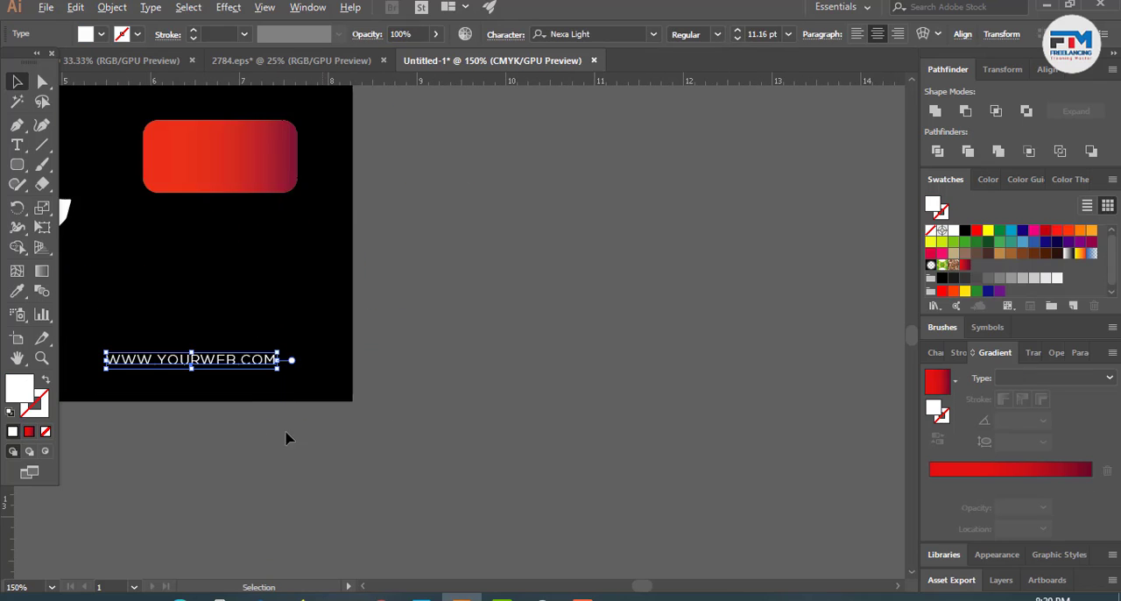
- Shift the web address slightly to the right so it sits below the red rounded rectangle
{"action": "scroll", "coordinate": [588, 433], "scroll_direction": "down", "scroll_amount": 1}
{"action": "scroll", "coordinate": [587, 432], "scroll_direction": "down", "scroll_amount": 1}
{"action": "scroll", "coordinate": [442, 406], "scroll_direction": "up", "scroll_amount": 2}
{"action": "left_click_drag", "start_coordinate": [399, 391], "coordinate": [462, 401]}
{"action": "left_click", "coordinate": [434, 502]}
{"action": "scroll", "coordinate": [535, 427], "scroll_direction": "down", "scroll_amount": 1}
{"action": "left_click", "coordinate": [623, 388]}
{"action": "scroll", "coordinate": [478, 373], "scroll_direction": "up", "scroll_amount": 1}
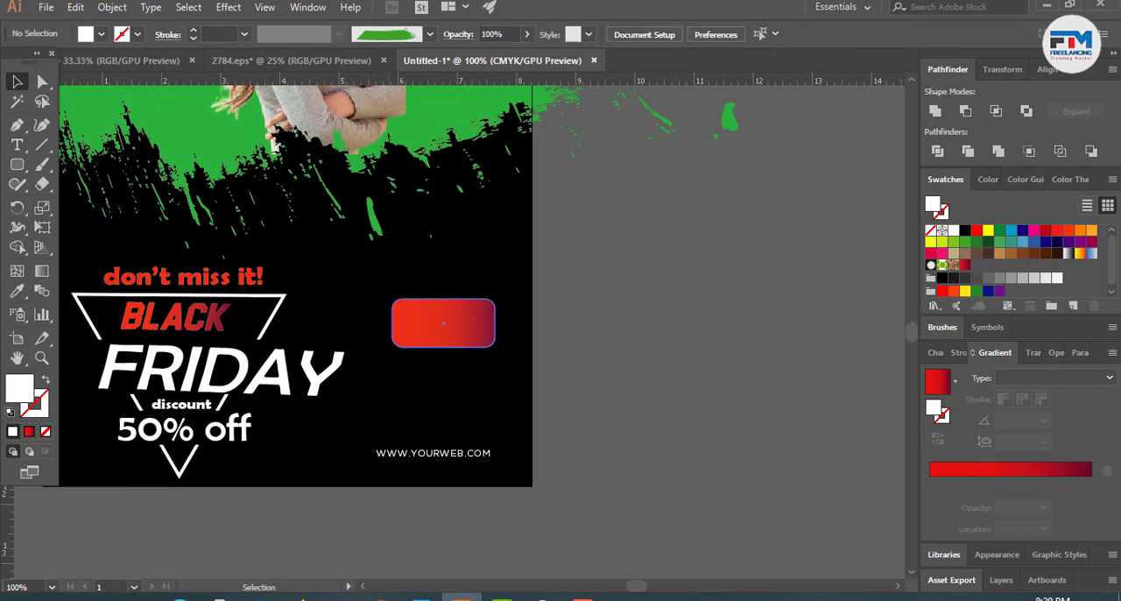
- Add the text "Buy Now" on the empty canvas right of the page
{"action": "left_click", "coordinate": [16, 145]}
{"action": "left_click", "coordinate": [646, 346]}
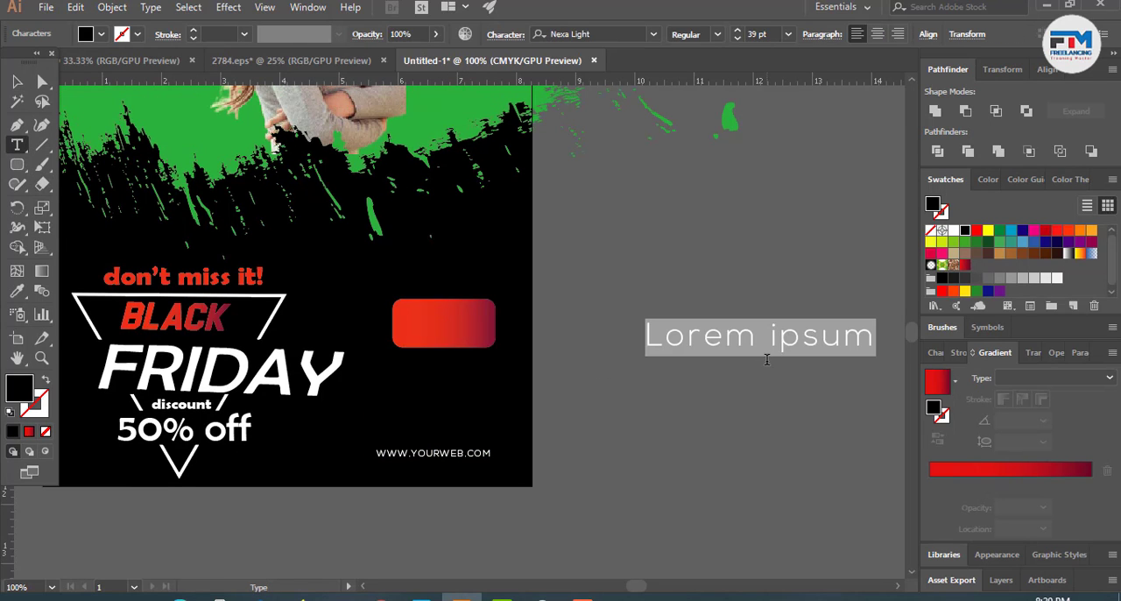
{"action": "type", "text": "Buy Now"}
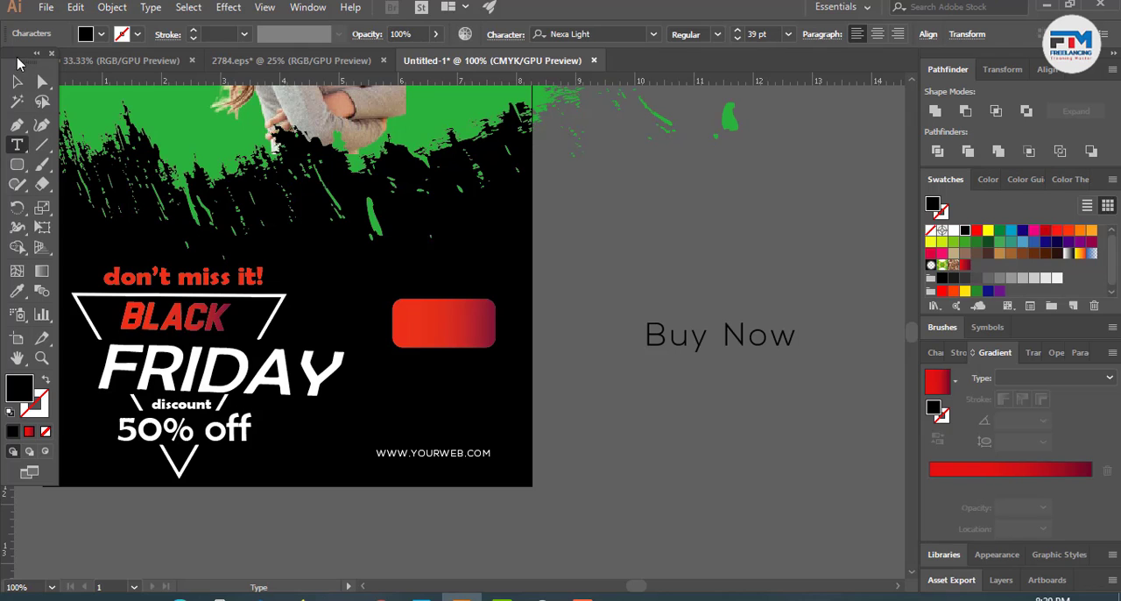
{"action": "left_click", "coordinate": [16, 82]}
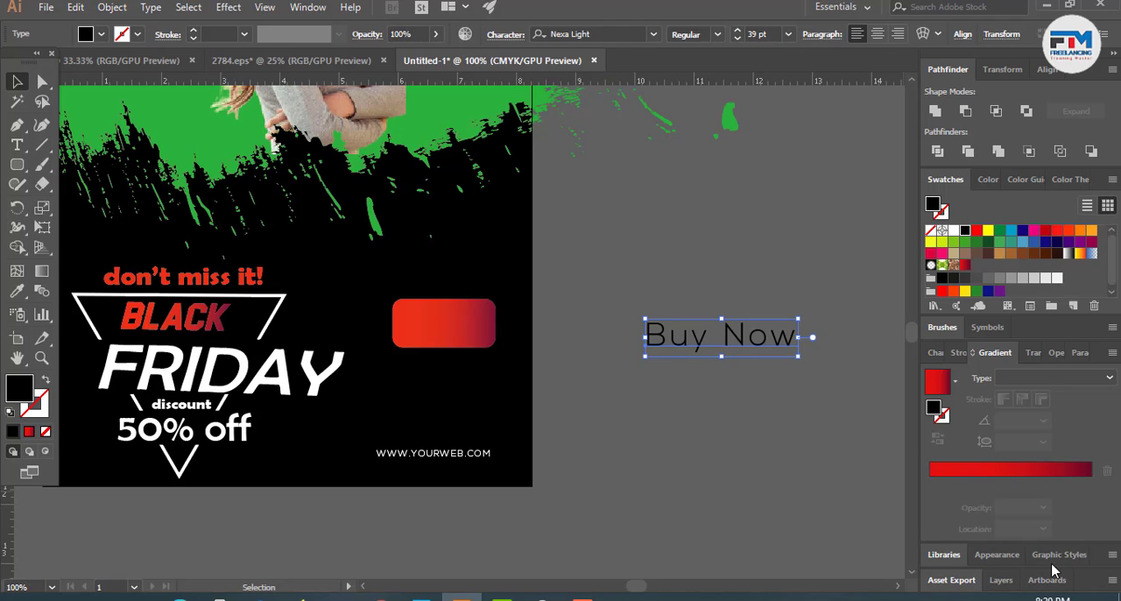
- Set the "Buy Now" text's tracking to 0 and its font to Nexa Bold, and bring it closer to the page
{"action": "key", "text": "ctrl+t"}
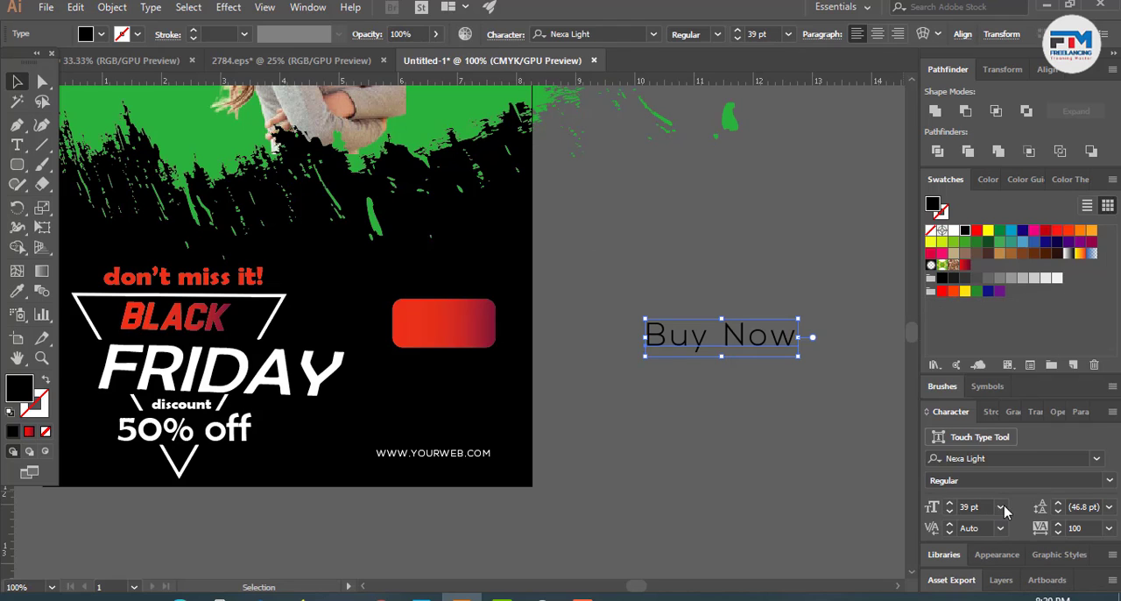
{"action": "left_click", "coordinate": [1090, 525]}
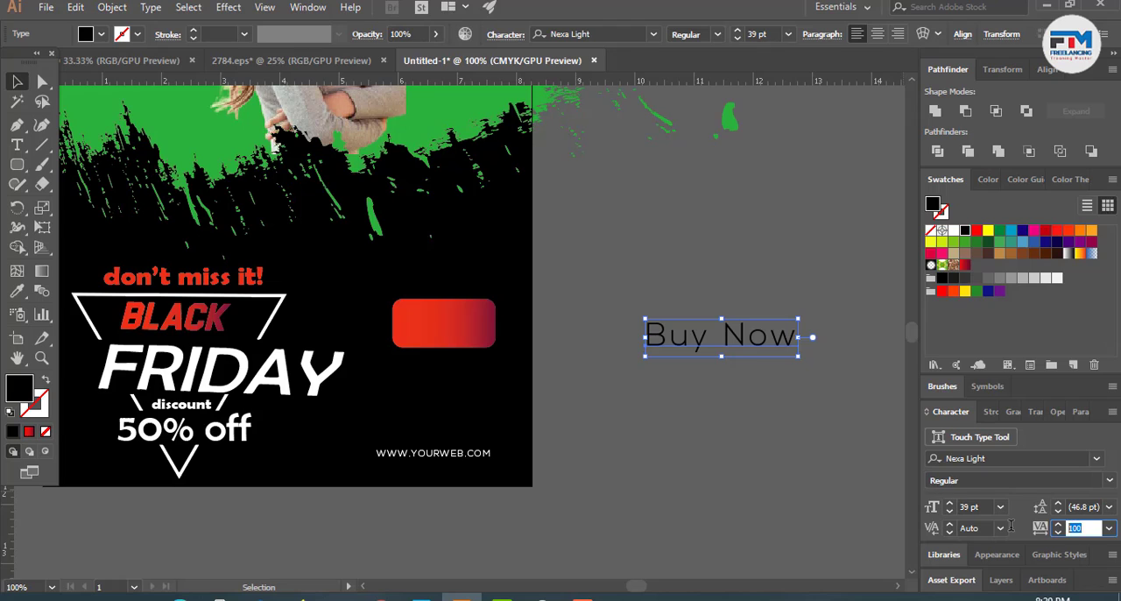
{"action": "type", "text": "0"}
{"action": "key", "text": "Return"}
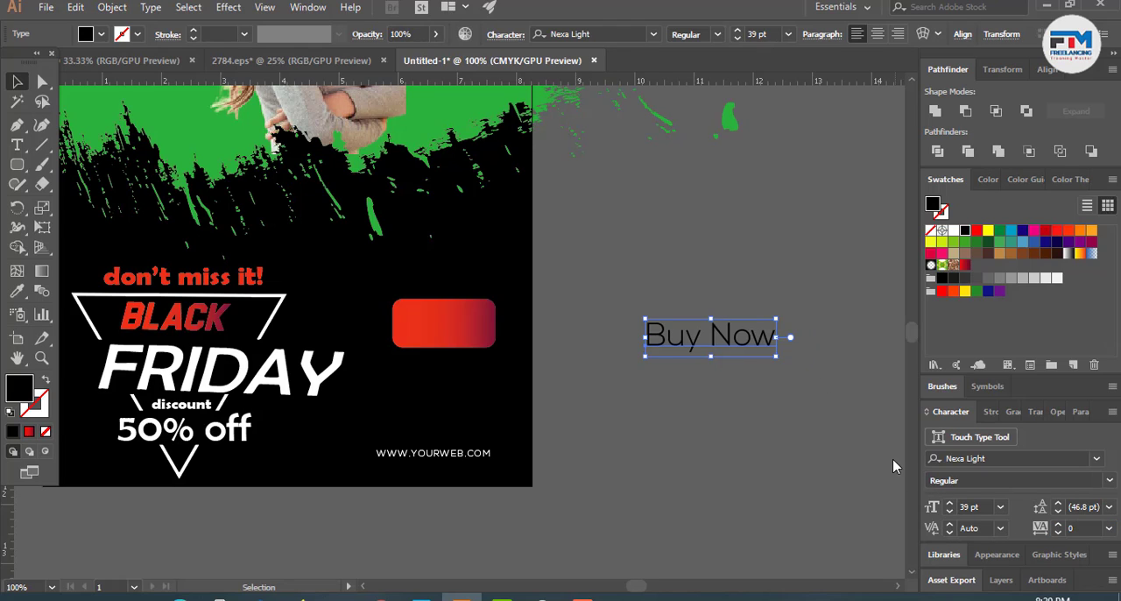
{"action": "left_click", "coordinate": [973, 463]}
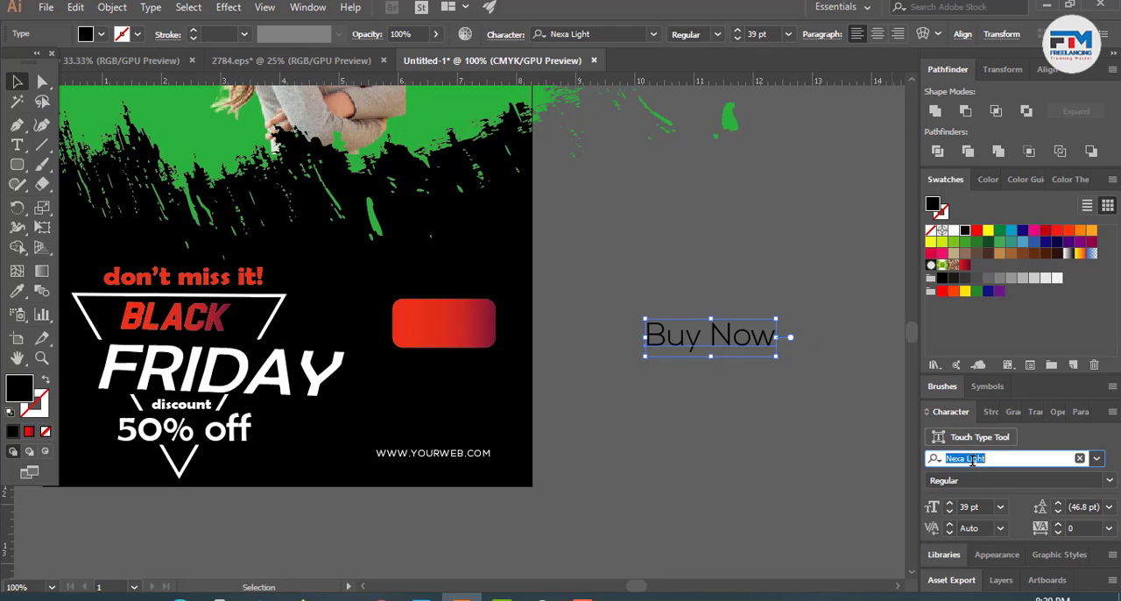
{"action": "key", "text": "Up"}
{"action": "left_click_drag", "start_coordinate": [735, 348], "coordinate": [667, 334]}
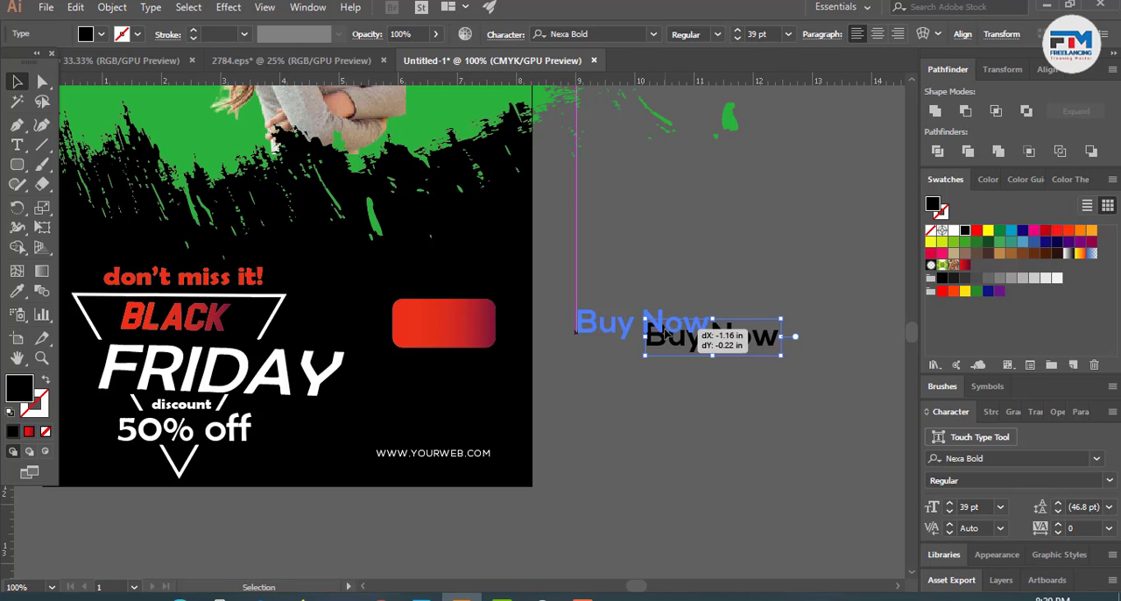
- Change the case of the "Buy Now" text to uppercase
{"action": "left_click", "coordinate": [150, 7]}
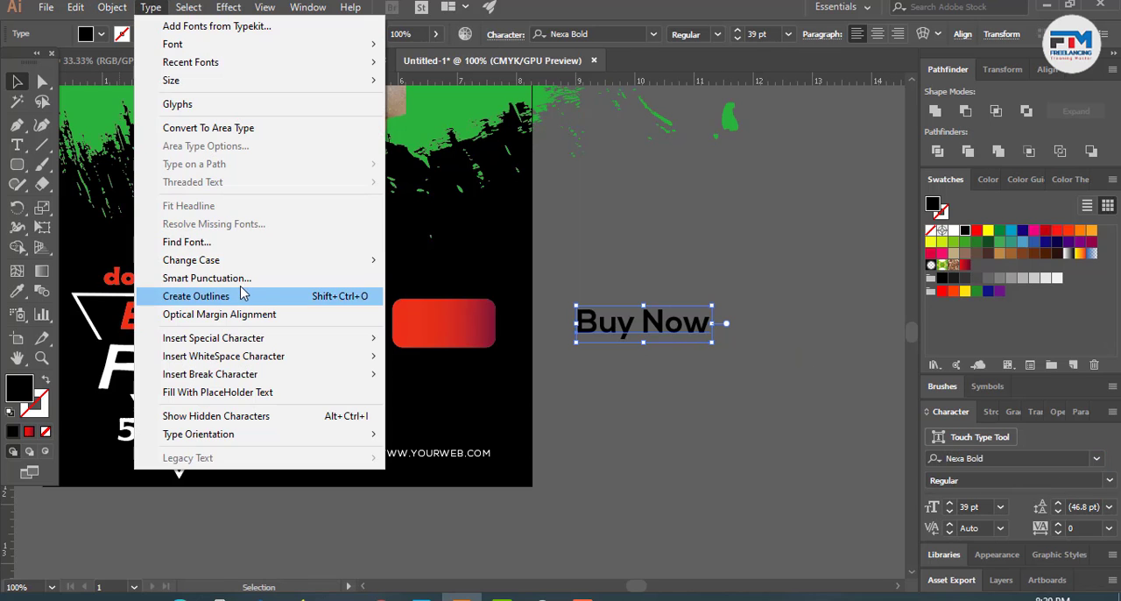
{"action": "mouse_move", "coordinate": [240, 263]}
{"action": "left_click", "coordinate": [481, 266]}
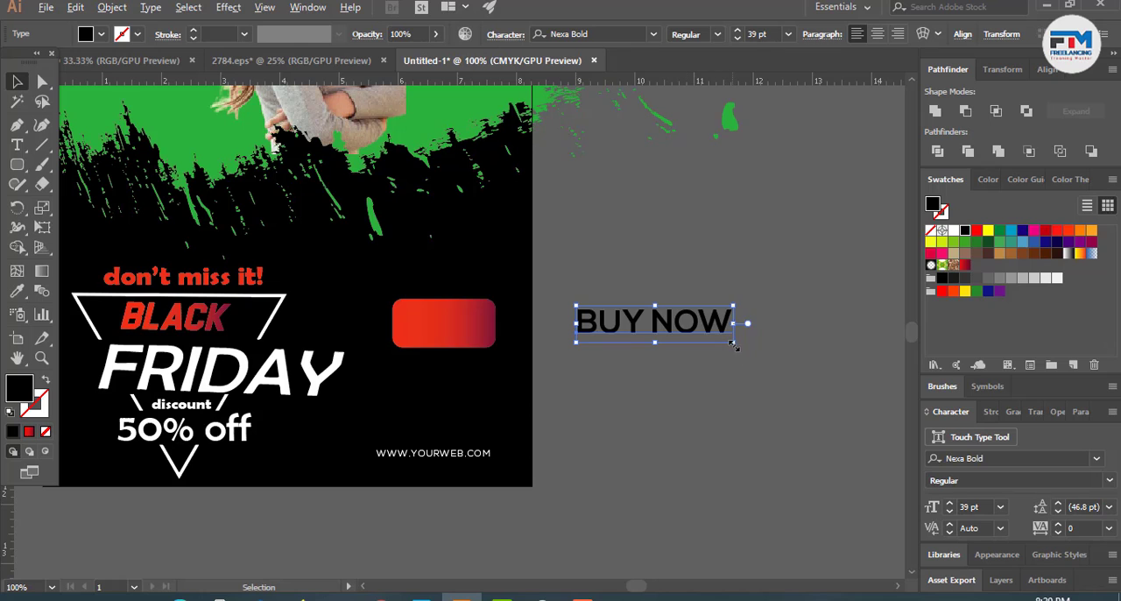
- Scale the BUY NOW text down to 21.98 pt and place it on the red rounded rectangle
{"action": "left_click_drag", "start_coordinate": [734, 346], "coordinate": [476, 325]}
{"action": "key", "text": "ctrl+equal"}
{"action": "key", "text": "ctrl+equal"}
{"action": "key", "text": "ctrl+equal"}
{"action": "key", "text": "ctrl+equal"}
{"action": "left_click_drag", "start_coordinate": [711, 403], "coordinate": [650, 385]}
{"action": "left_click_drag", "start_coordinate": [543, 343], "coordinate": [543, 355]}
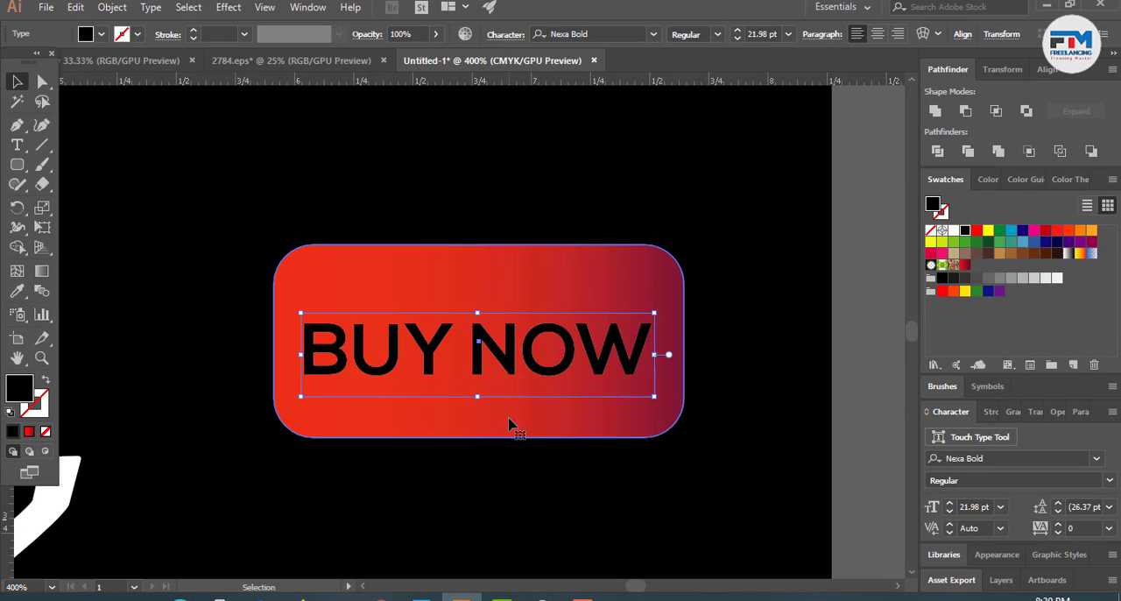
- Reduce the red button's height from its upper and lower edges and centre the BUY NOW text and button on each other
{"action": "left_click", "coordinate": [513, 426]}
{"action": "left_click_drag", "start_coordinate": [480, 437], "coordinate": [481, 405]}
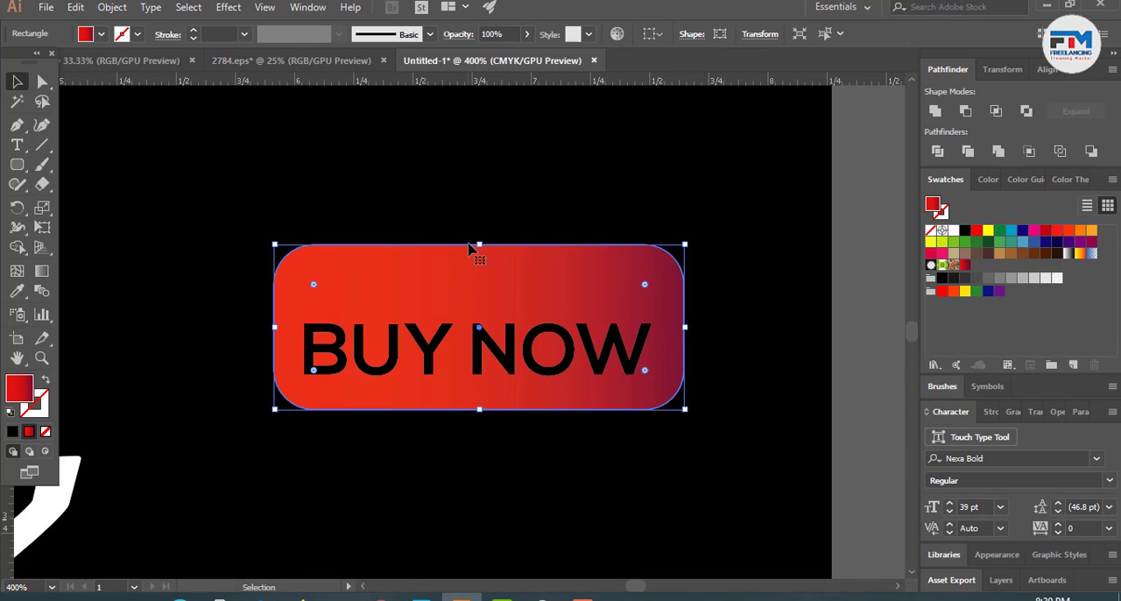
{"action": "left_click_drag", "start_coordinate": [475, 246], "coordinate": [475, 263]}
{"action": "left_click", "coordinate": [504, 347], "text": "shift"}
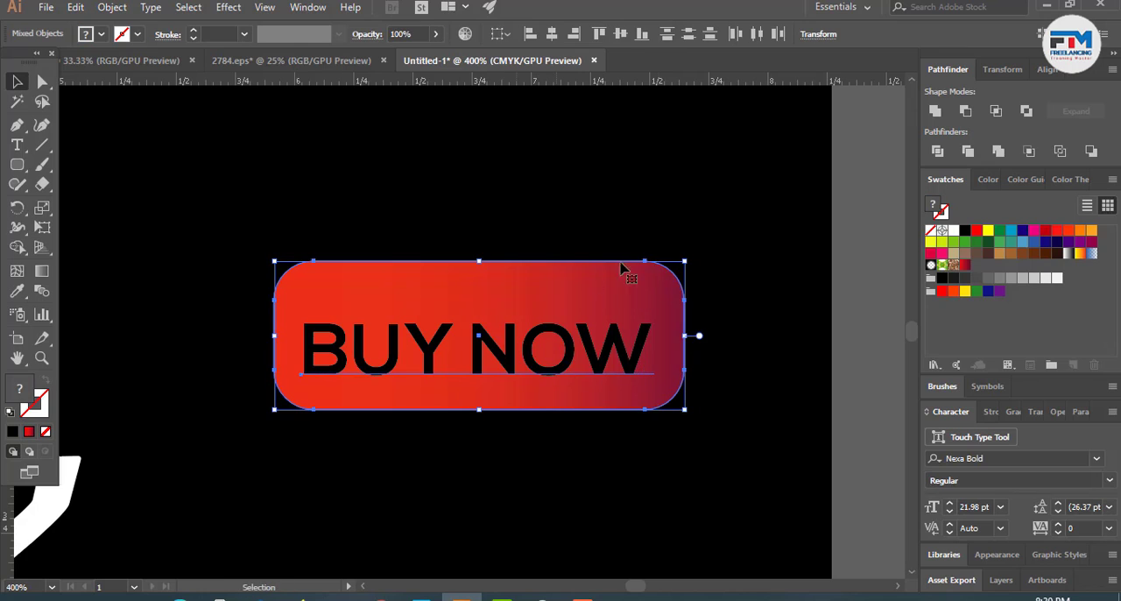
{"action": "left_click", "coordinate": [614, 37]}
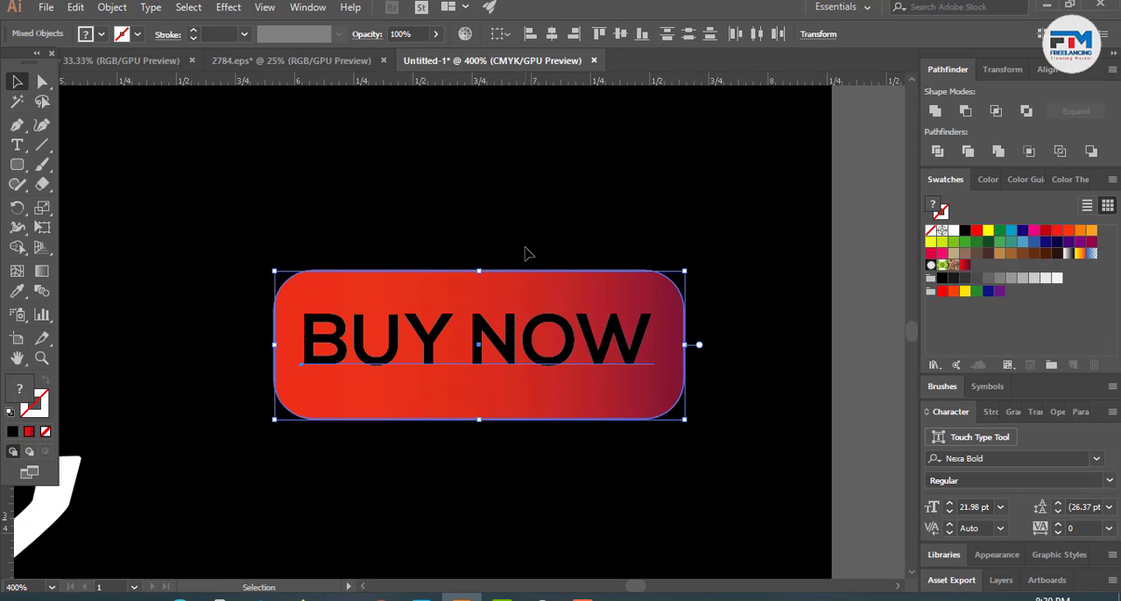
{"action": "left_click", "coordinate": [551, 34]}
- Fill the BUY NOW text on the red button with white
{"action": "scroll", "coordinate": [471, 291], "scroll_direction": "down", "scroll_amount": 2}
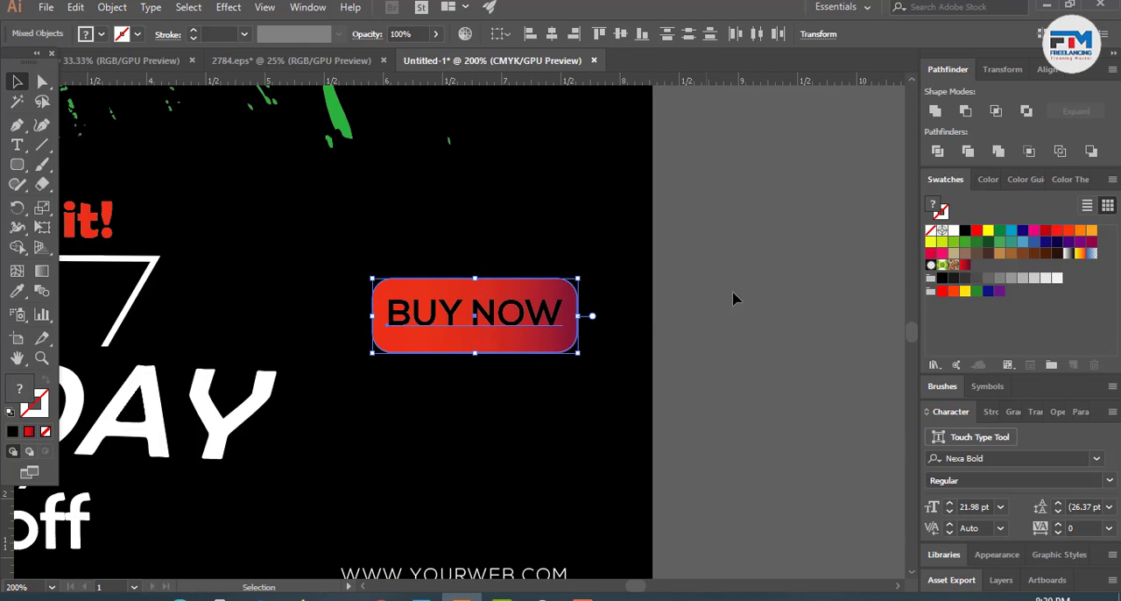
{"action": "left_click", "coordinate": [734, 295]}
{"action": "left_click", "coordinate": [523, 321]}
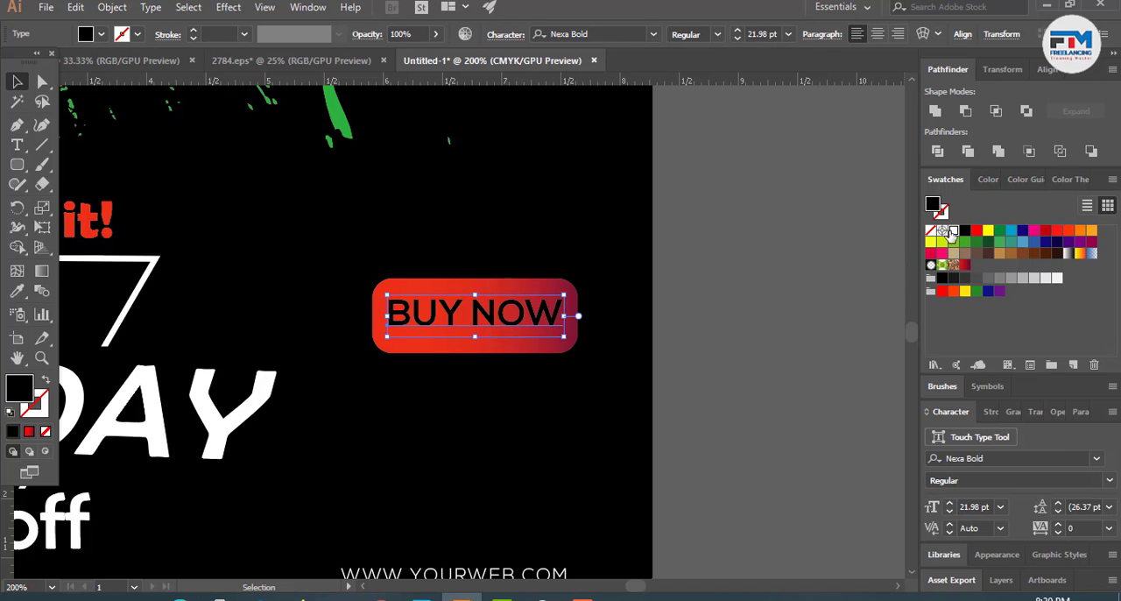
{"action": "left_click", "coordinate": [953, 232]}
{"action": "left_click", "coordinate": [743, 352]}
{"action": "scroll", "coordinate": [743, 352], "scroll_direction": "down", "scroll_amount": 2}
{"action": "scroll", "coordinate": [743, 352], "scroll_direction": "down", "scroll_amount": 2}
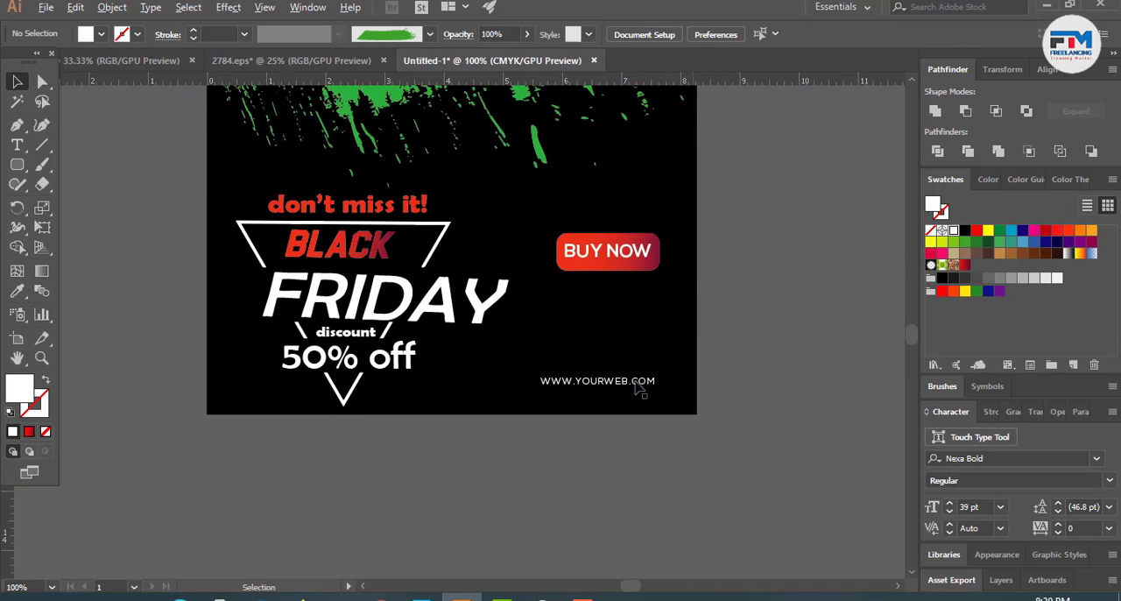
- Start a new text line on the empty canvas right of the page
{"action": "scroll", "coordinate": [637, 388], "scroll_direction": "up", "scroll_amount": 1}
{"action": "scroll", "coordinate": [633, 388], "scroll_direction": "up", "scroll_amount": 1}
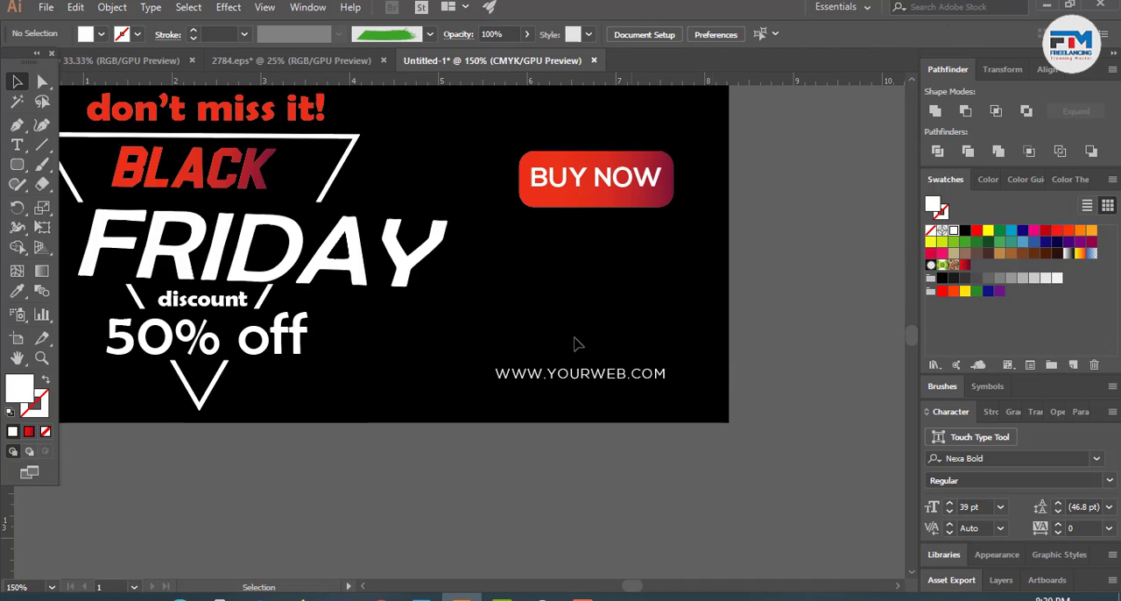
{"action": "left_click", "coordinate": [17, 144]}
{"action": "left_click", "coordinate": [762, 247]}
{"action": "type", "text": "C"}
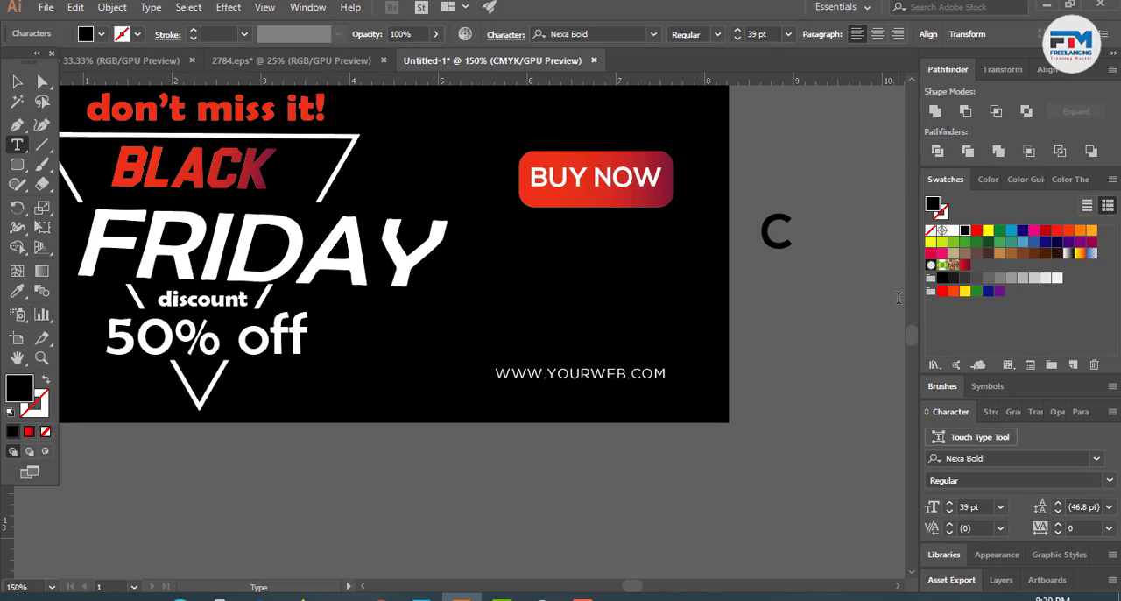
{"action": "type", "text": "all N"}
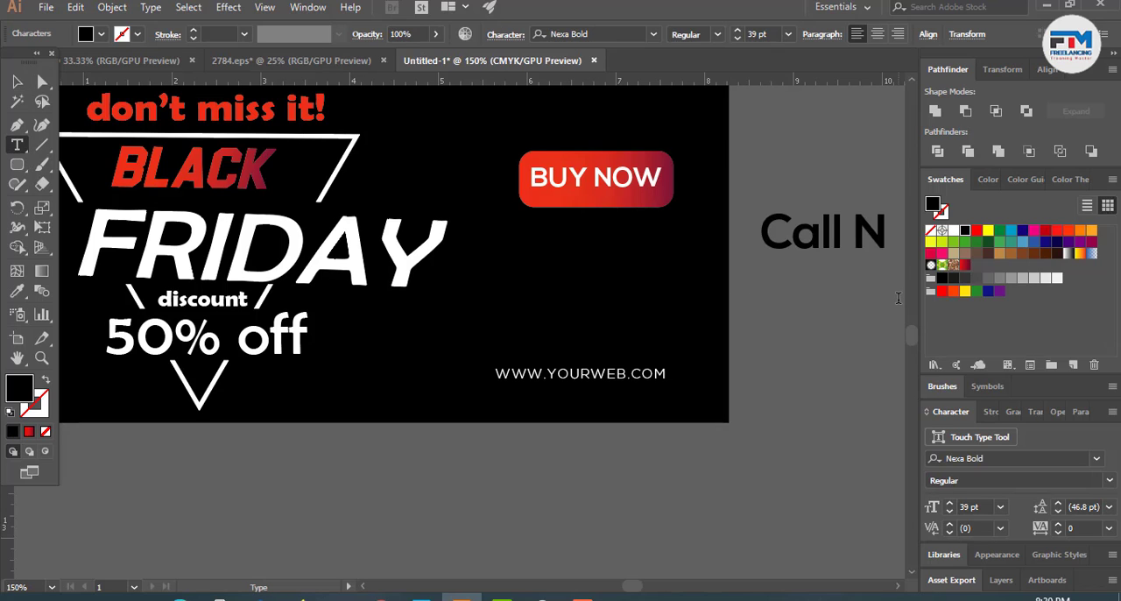
{"action": "key", "text": "BackSpace"}
{"action": "key", "text": "BackSpace"}
{"action": "key", "text": "BackSpace"}
{"action": "key", "text": "BackSpace"}
{"action": "key", "text": "BackSpace"}
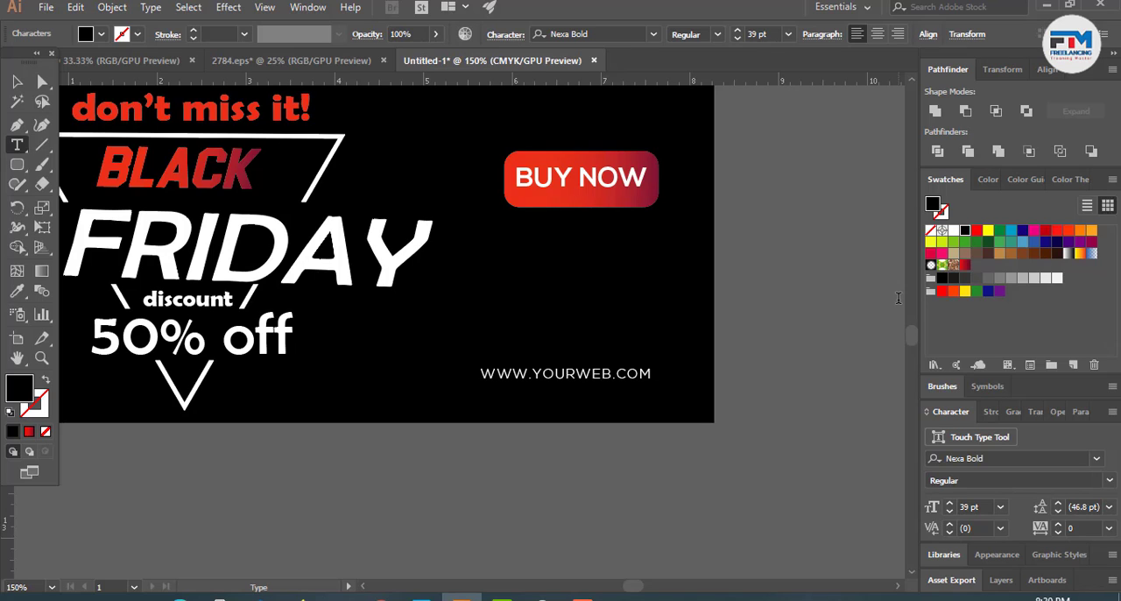
- Enter "Contact Us" as the new text beside the page
{"action": "type", "text": "Contact"}
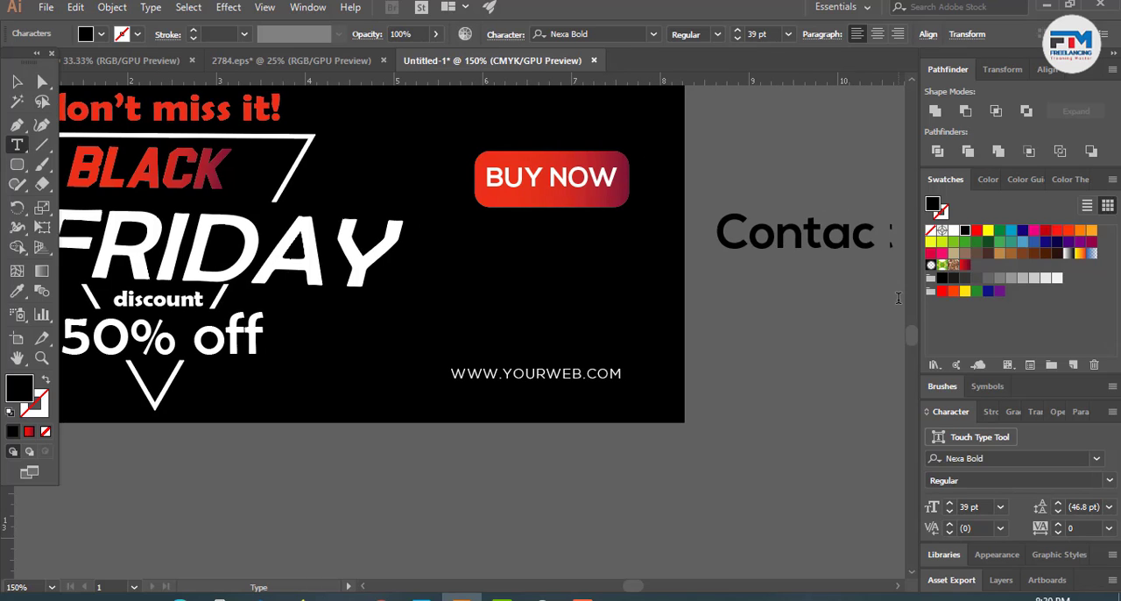
{"action": "type", "text": " US"}
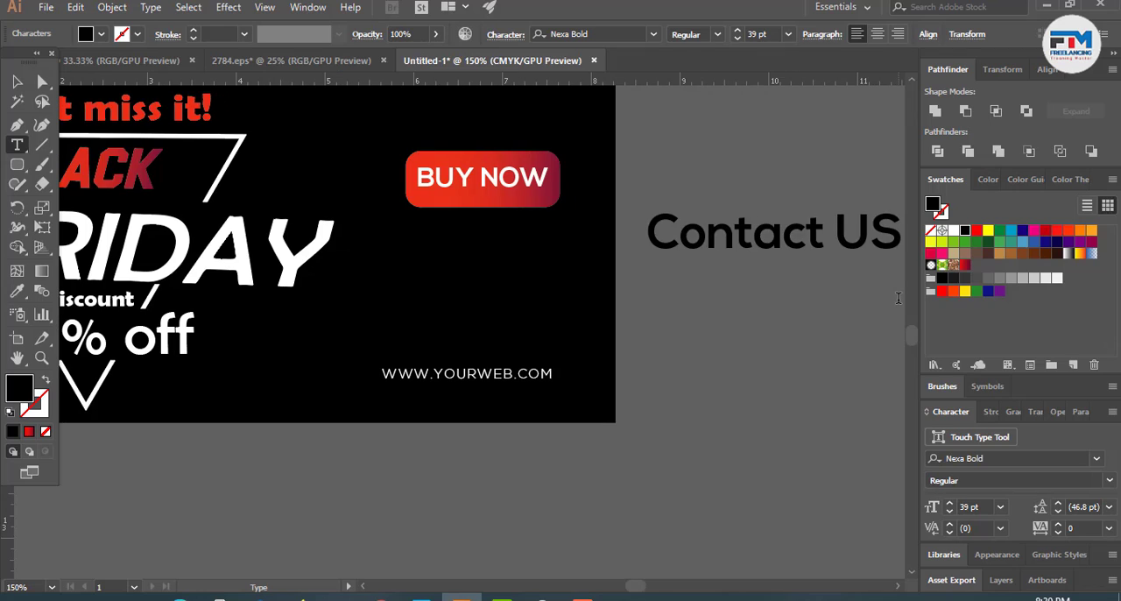
{"action": "key", "text": "BackSpace"}
{"action": "type", "text": "s"}
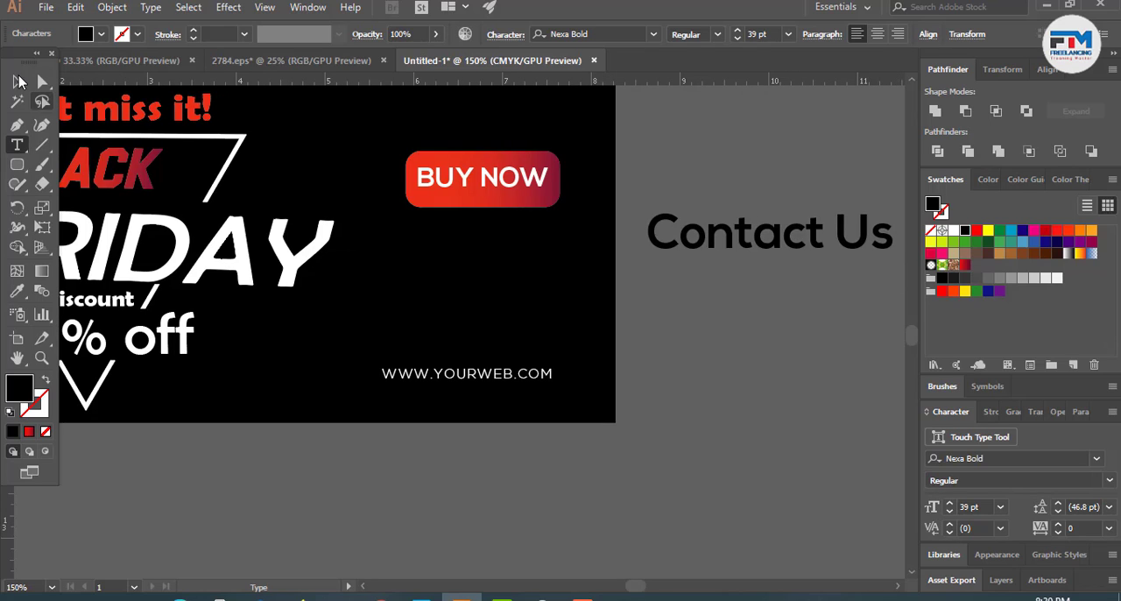
{"action": "left_click", "coordinate": [17, 82]}
- Move the "Contact Us" text onto the page between the red button and the web address and fill it with white
{"action": "left_click_drag", "start_coordinate": [749, 233], "coordinate": [455, 281]}
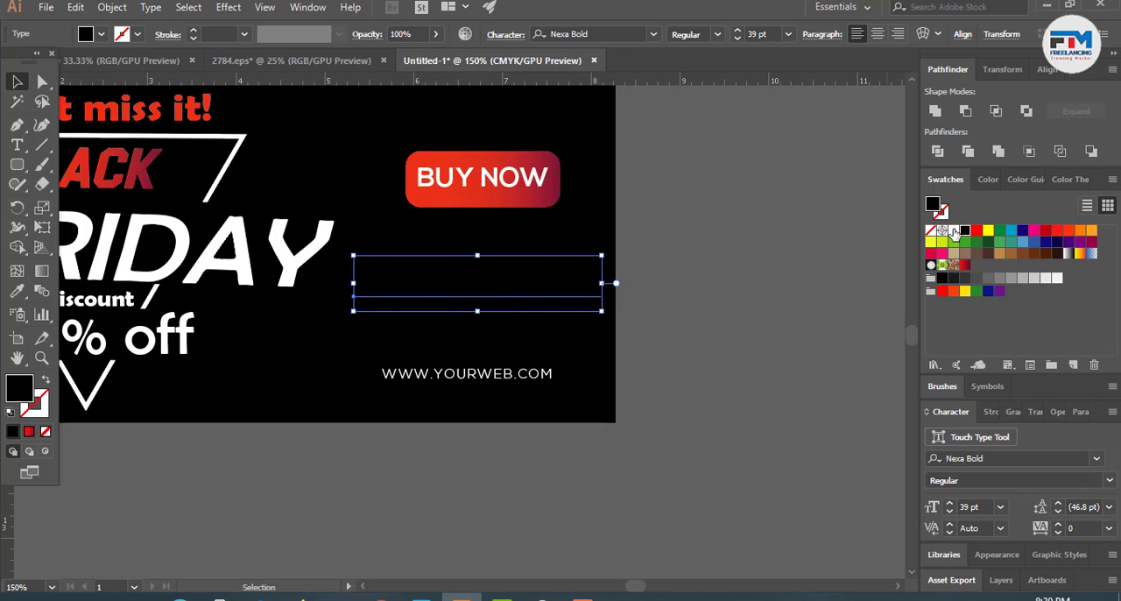
{"action": "left_click", "coordinate": [954, 231]}
{"action": "left_click", "coordinate": [764, 376]}
- Shrink the "Contact Us" text above the web address and set the phone number line under it to 11 pt
{"action": "left_click", "coordinate": [564, 299]}
{"action": "scroll", "coordinate": [553, 293], "scroll_direction": "up", "scroll_amount": 2}
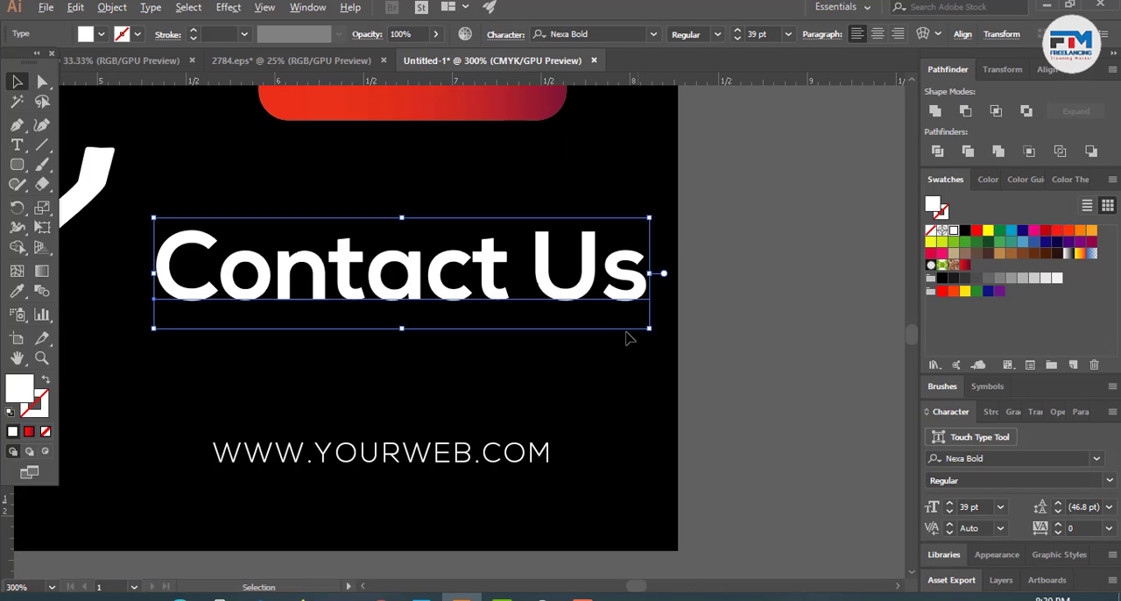
{"action": "left_click_drag", "start_coordinate": [649, 329], "coordinate": [480, 236]}
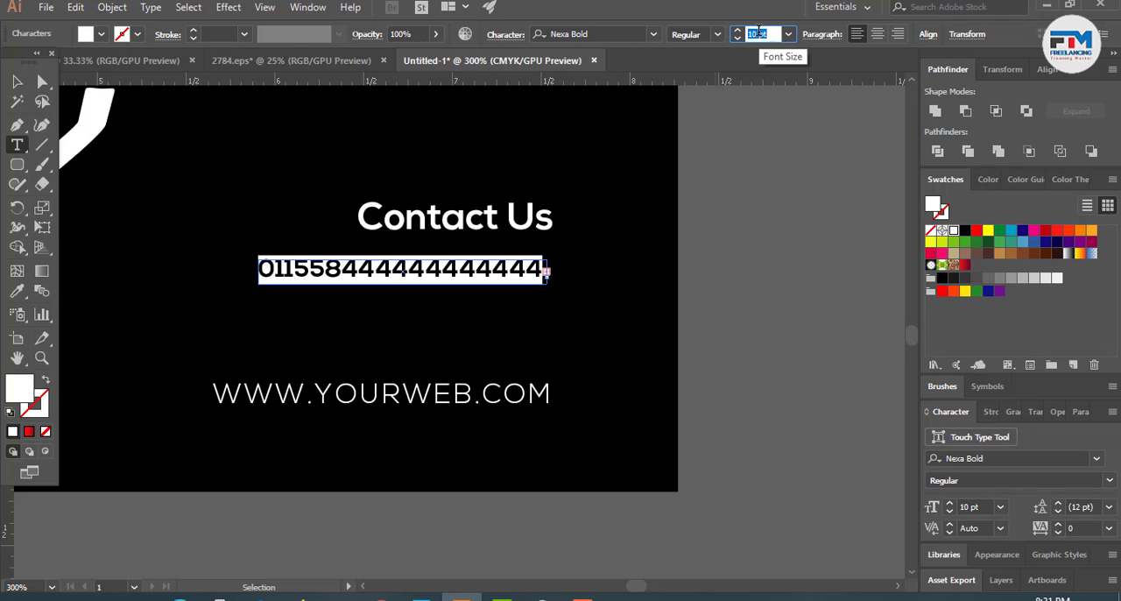
{"action": "key", "text": "Up"}
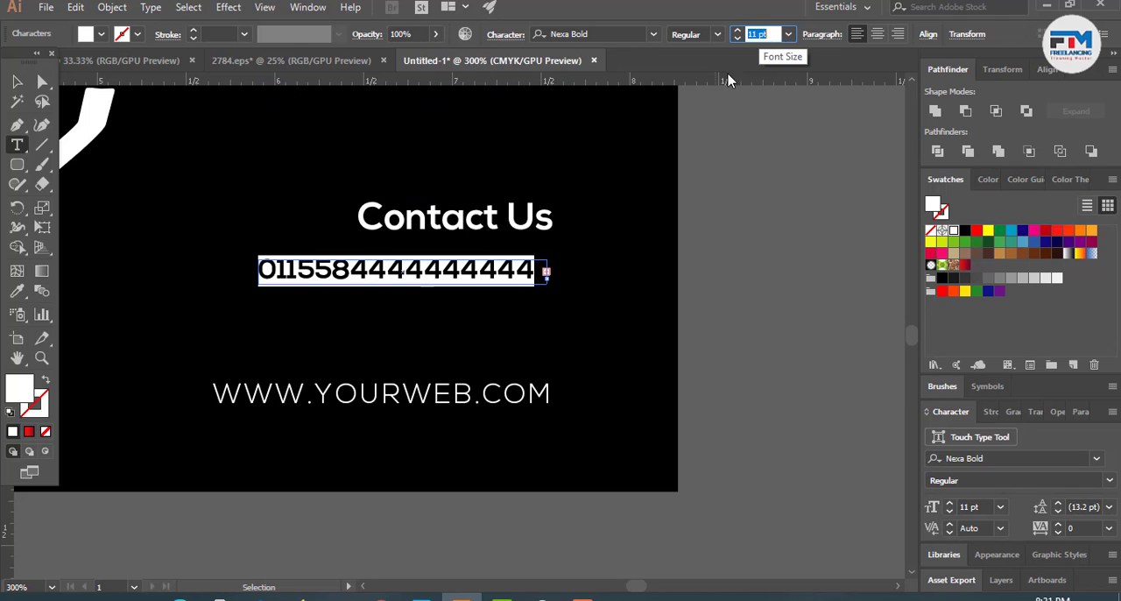
- Edit the phone number under "Contact Us" into a shorter number that fits inside its text box
{"action": "left_click", "coordinate": [350, 271]}
{"action": "key", "text": "shift+Home"}
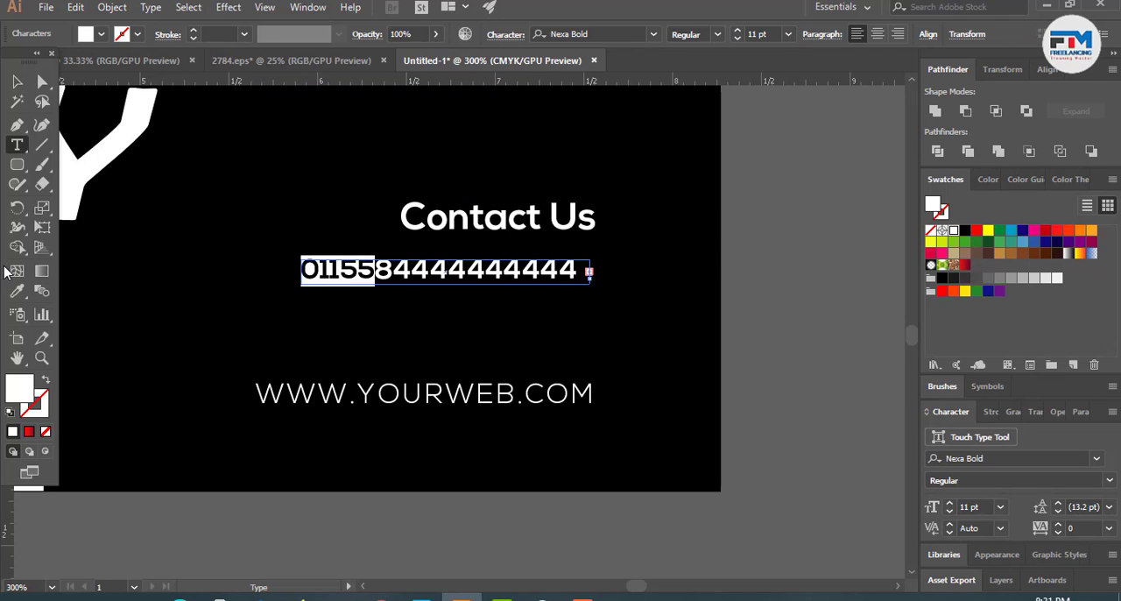
{"action": "key", "text": "BackSpace"}
{"action": "left_click", "coordinate": [557, 270]}
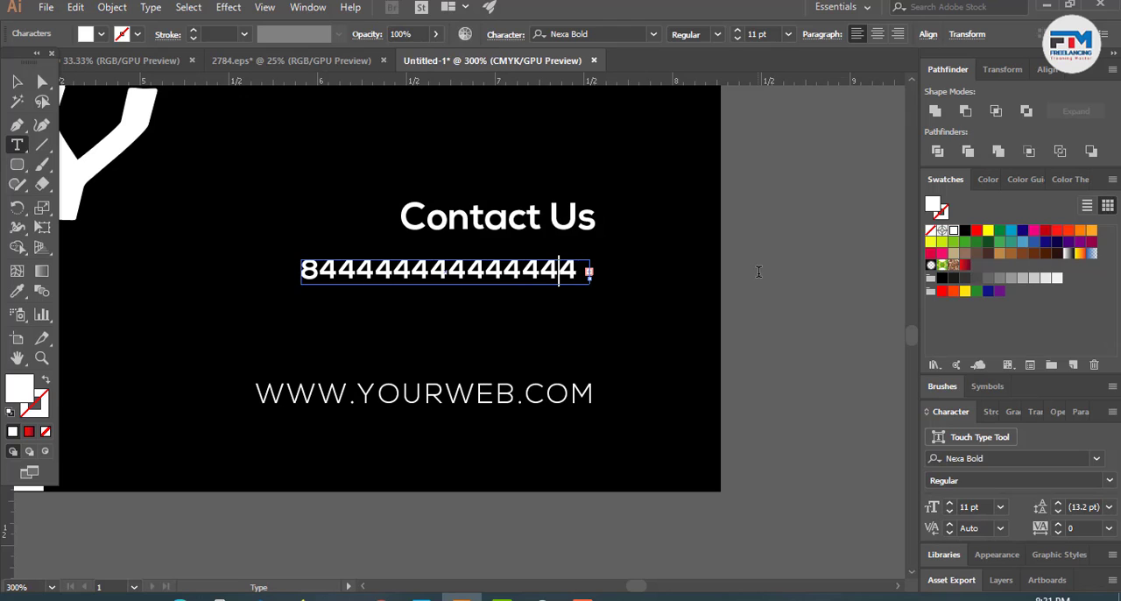
{"action": "key", "text": "BackSpace"}
{"action": "key", "text": "BackSpace"}
{"action": "key", "text": "BackSpace"}
{"action": "key", "text": "BackSpace"}
{"action": "key", "text": "BackSpace"}
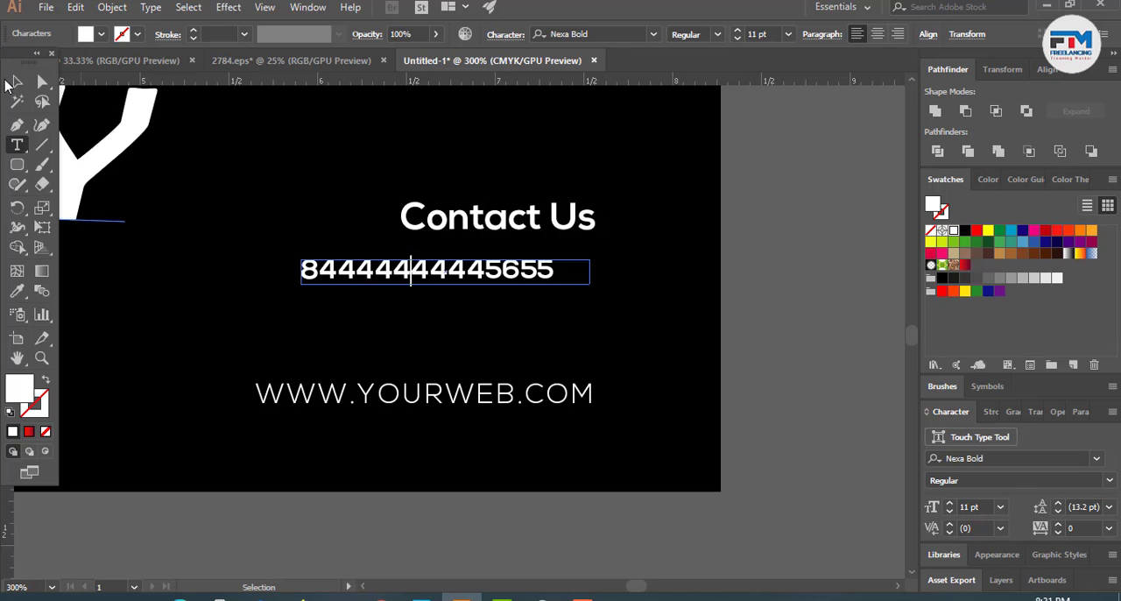
{"action": "key", "text": "Escape"}
- Right-align the phone number within its text box beneath "Contact Us"
{"action": "left_click", "coordinate": [899, 35]}
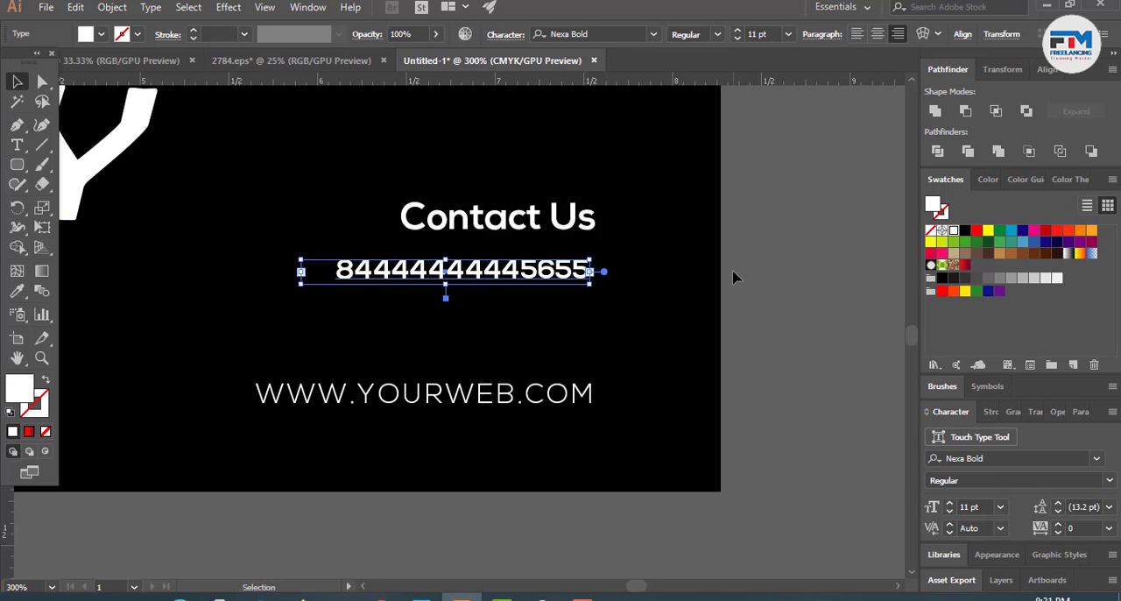
{"action": "left_click", "coordinate": [700, 304]}
{"action": "scroll", "coordinate": [598, 275], "scroll_direction": "up", "scroll_amount": 3}
{"action": "left_click", "coordinate": [565, 273]}
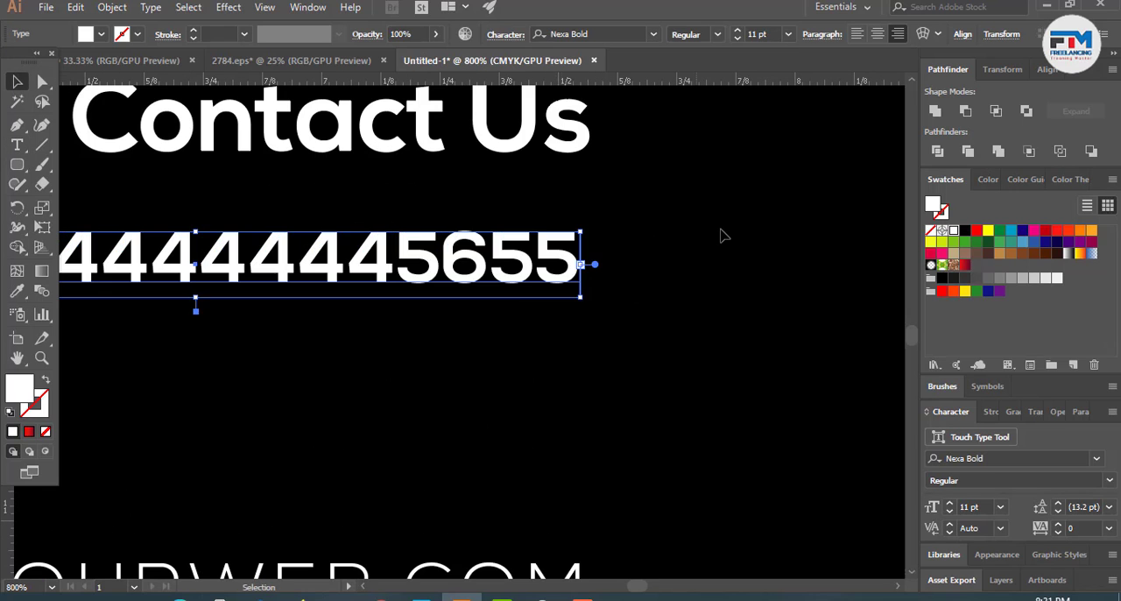
- Place a copy of the phone number line directly below the original
{"action": "scroll", "coordinate": [722, 235], "scroll_direction": "down", "scroll_amount": 3}
{"action": "left_click_drag", "start_coordinate": [638, 239], "coordinate": [638, 278]}
{"action": "left_click", "coordinate": [683, 283]}
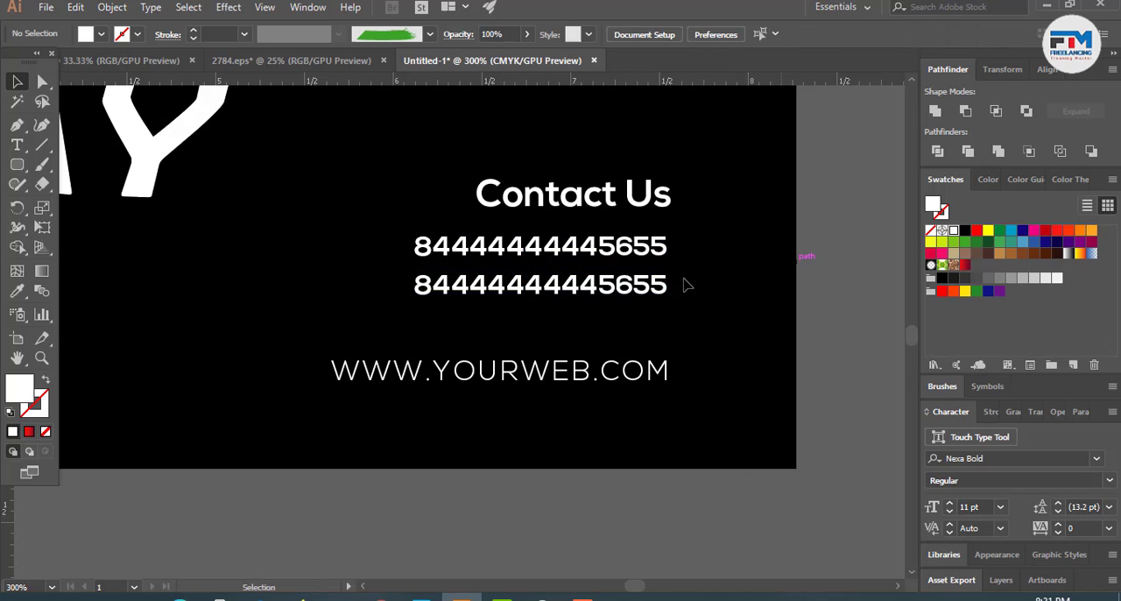
- Ungroup the green paint artwork behind the woman's photo
{"action": "scroll", "coordinate": [682, 285], "scroll_direction": "down", "scroll_amount": 3}
{"action": "scroll", "coordinate": [723, 293], "scroll_direction": "down", "scroll_amount": 4}
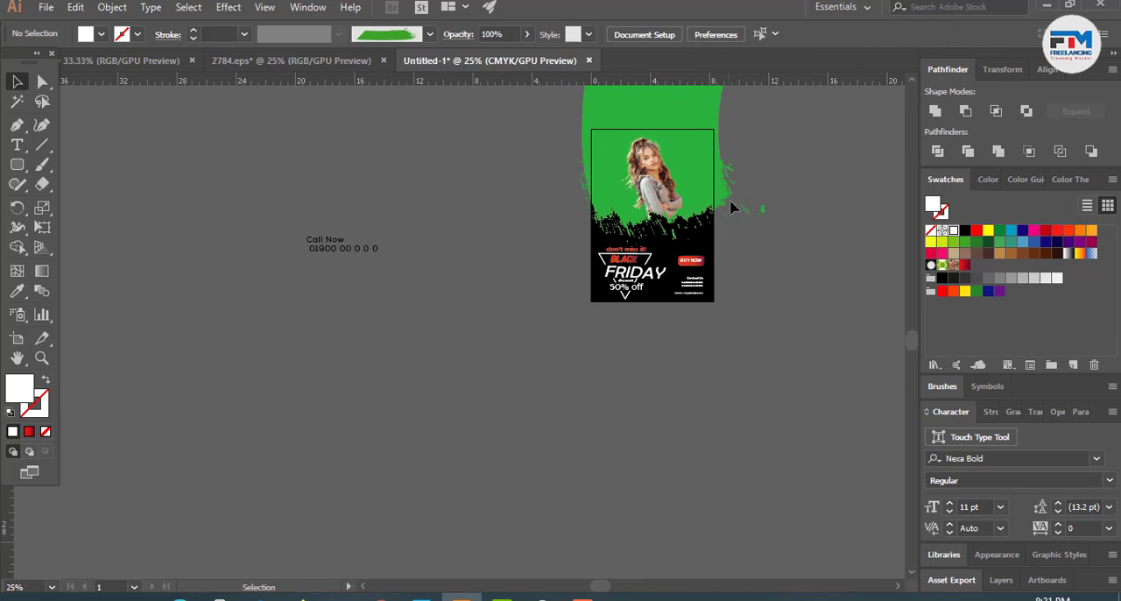
{"action": "scroll", "coordinate": [727, 197], "scroll_direction": "up", "scroll_amount": 3}
{"action": "scroll", "coordinate": [665, 294], "scroll_direction": "down", "scroll_amount": 2}
{"action": "scroll", "coordinate": [665, 293], "scroll_direction": "up", "scroll_amount": 3}
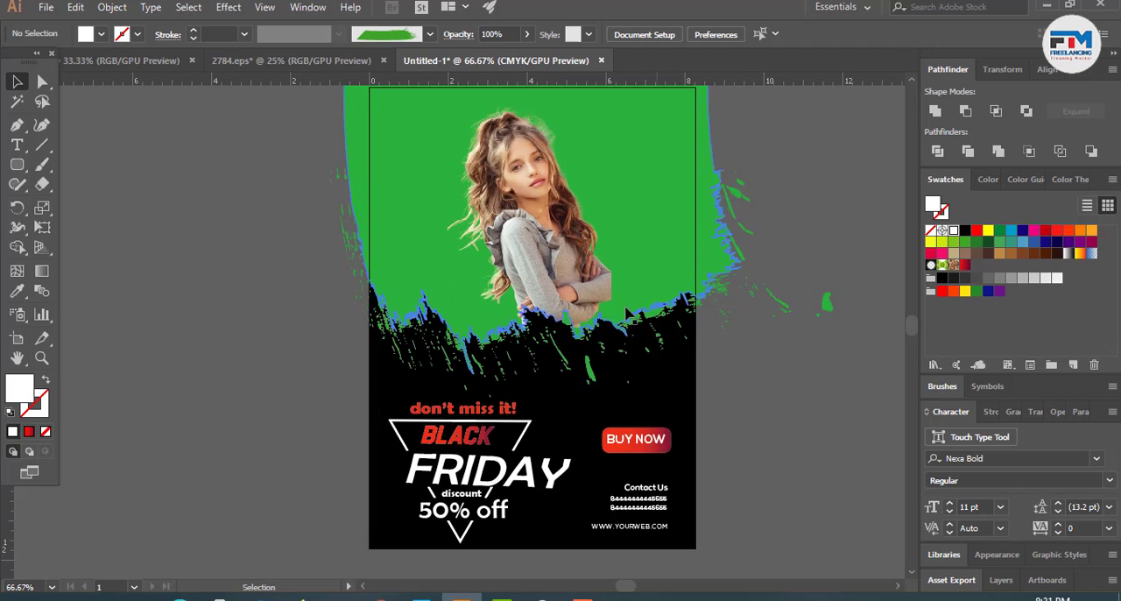
{"action": "left_click", "coordinate": [607, 231]}
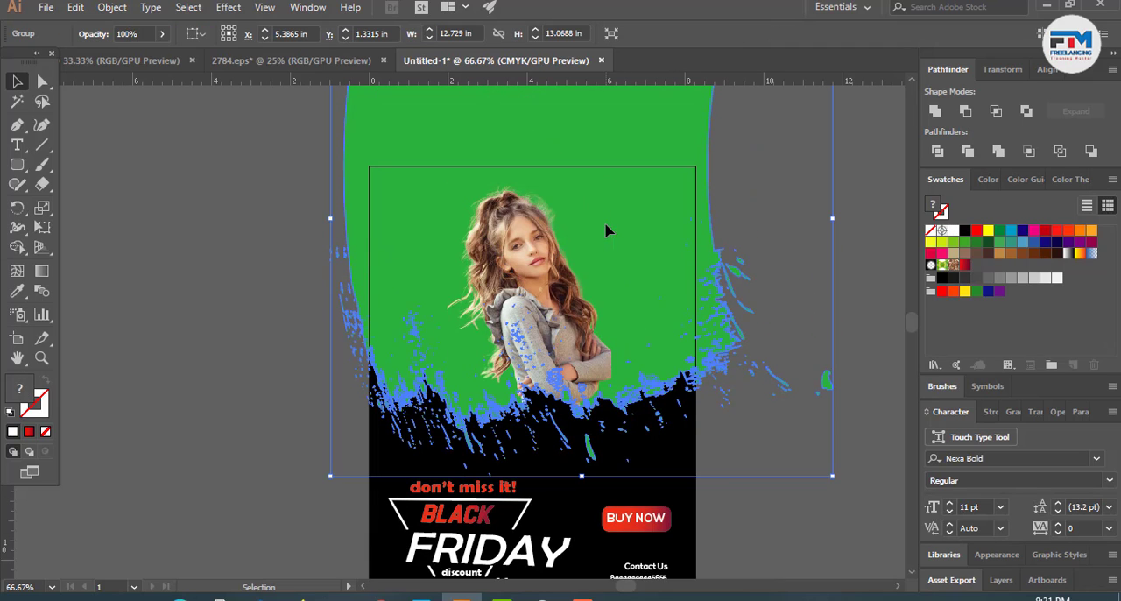
{"action": "right_click", "coordinate": [488, 219]}
{"action": "left_click", "coordinate": [551, 328]}
{"action": "left_click", "coordinate": [253, 280]}
{"action": "left_click", "coordinate": [348, 131]}
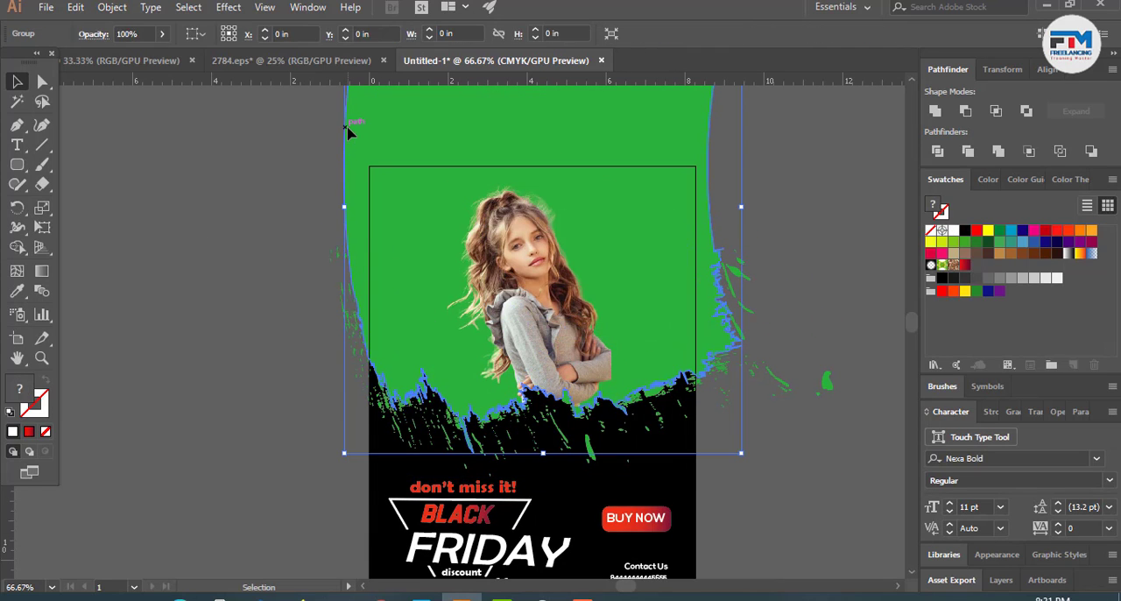
{"action": "left_click", "coordinate": [267, 177]}
{"action": "left_click", "coordinate": [379, 170]}
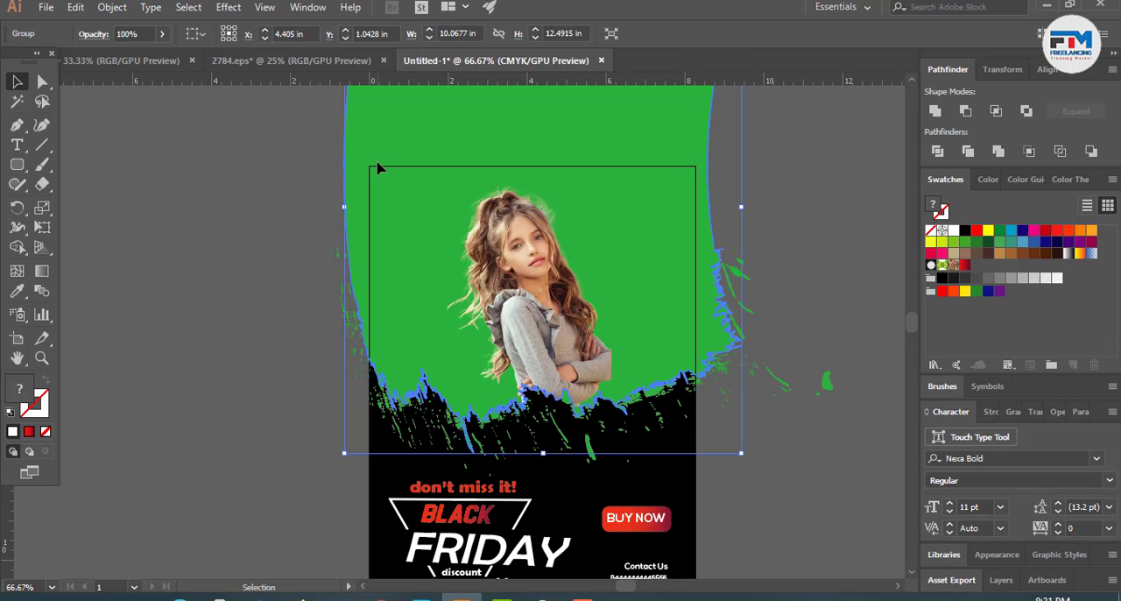
{"action": "key", "text": "Delete"}
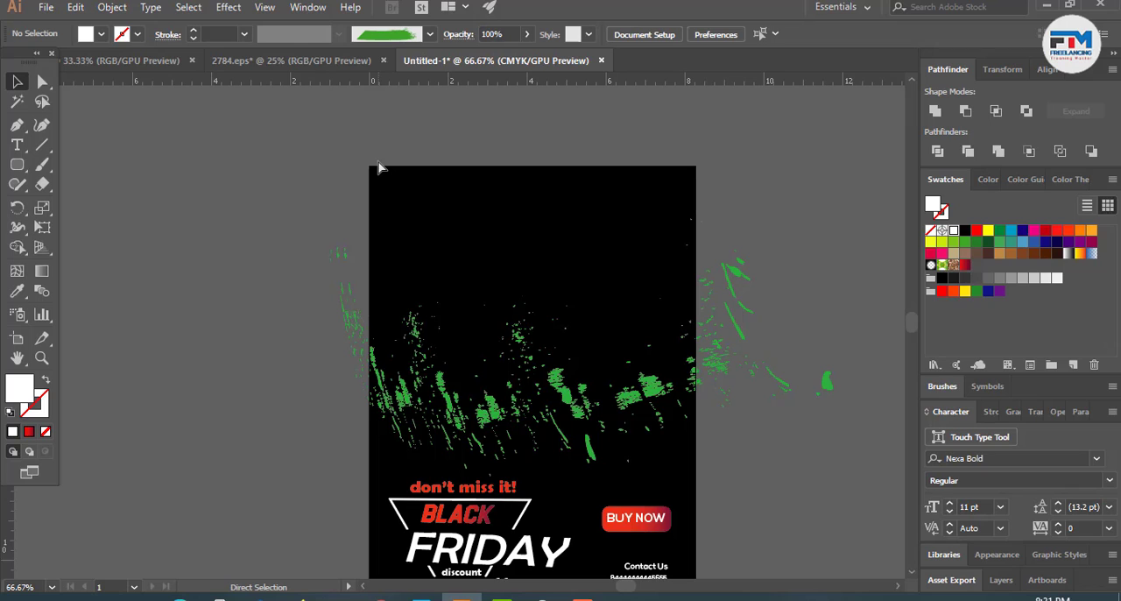
{"action": "key", "text": "ctrl+z"}
{"action": "left_click", "coordinate": [306, 170]}
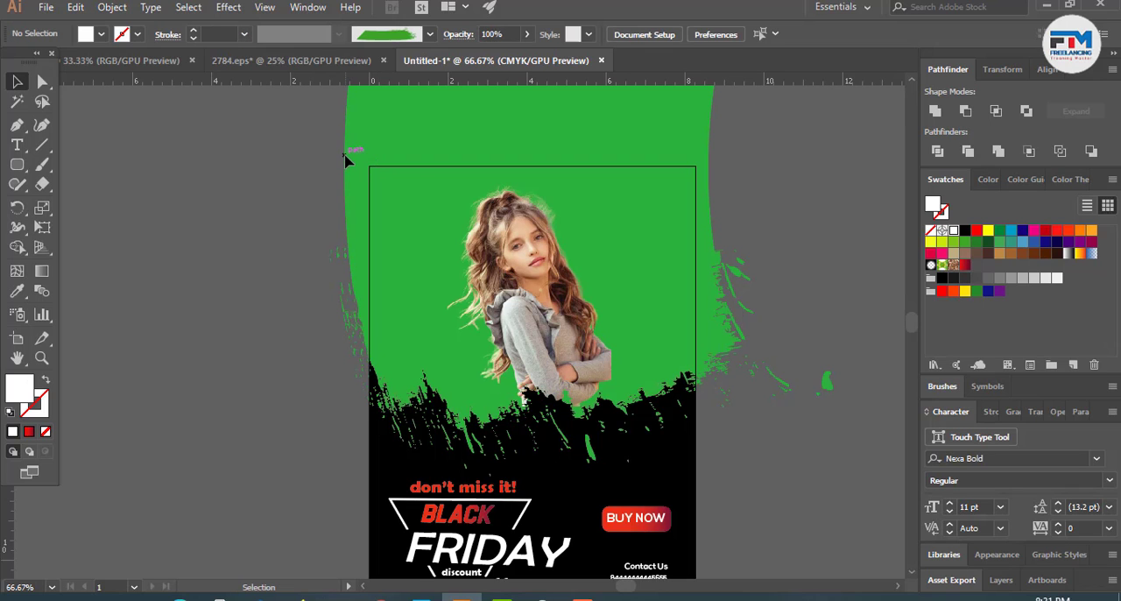
- Ungroup the large green paint shape behind the woman once more and fill its main path with red
{"action": "left_click", "coordinate": [444, 230]}
{"action": "right_click", "coordinate": [489, 211]}
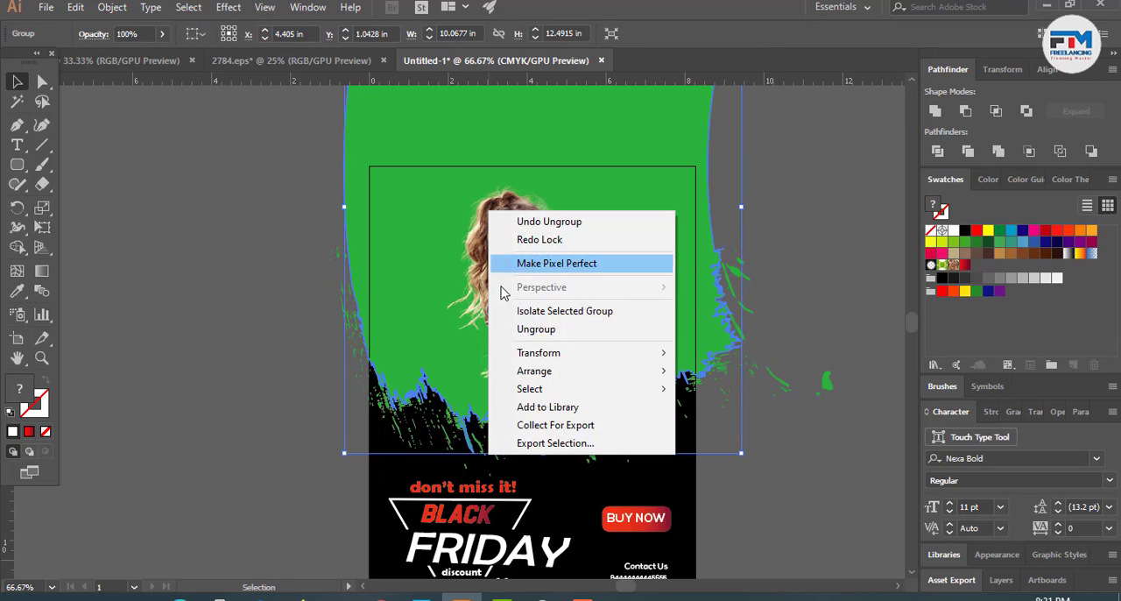
{"action": "left_click", "coordinate": [547, 328]}
{"action": "left_click", "coordinate": [217, 253]}
{"action": "left_click", "coordinate": [403, 176]}
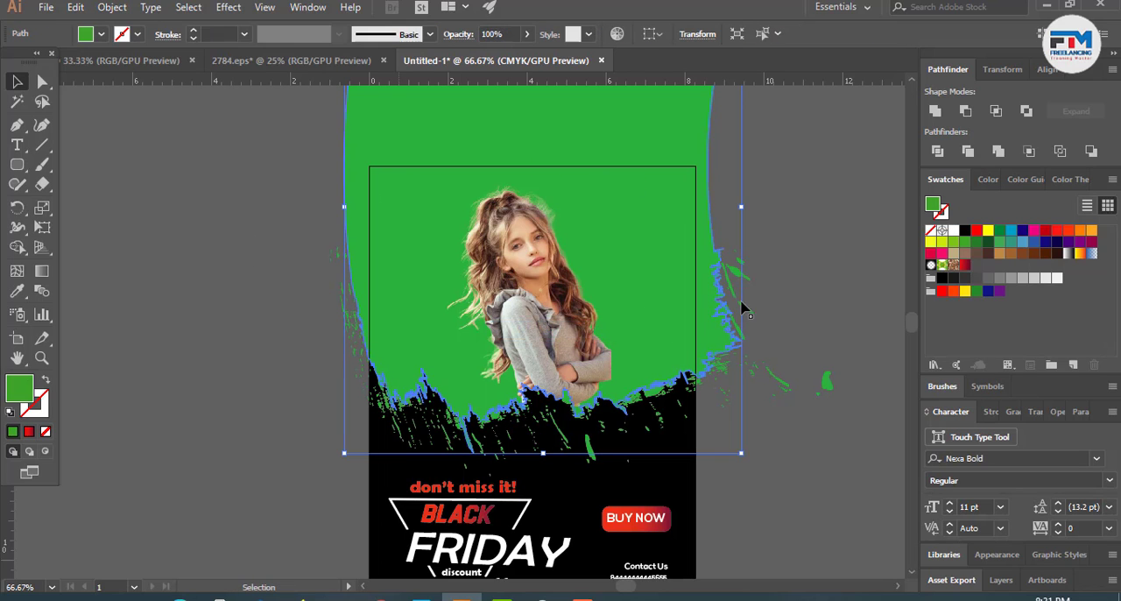
{"action": "left_click", "coordinate": [977, 231]}
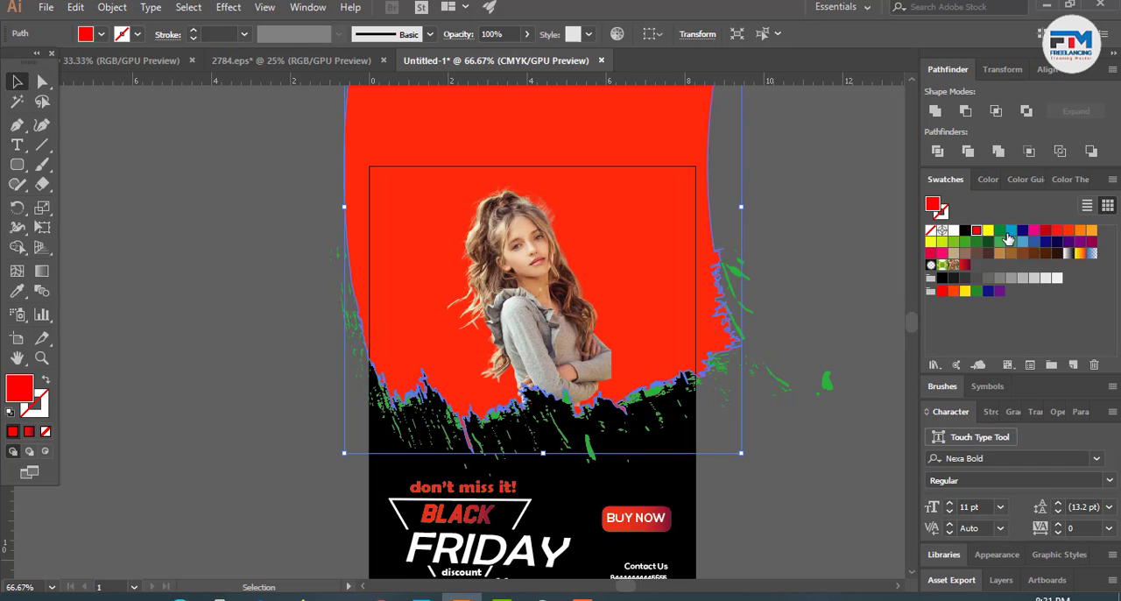
{"action": "left_click", "coordinate": [822, 361]}
- Select all the remaining green paint splatters by their colour with the Magic Wand and fill them with red
{"action": "scroll", "coordinate": [711, 366], "scroll_direction": "down", "scroll_amount": 3}
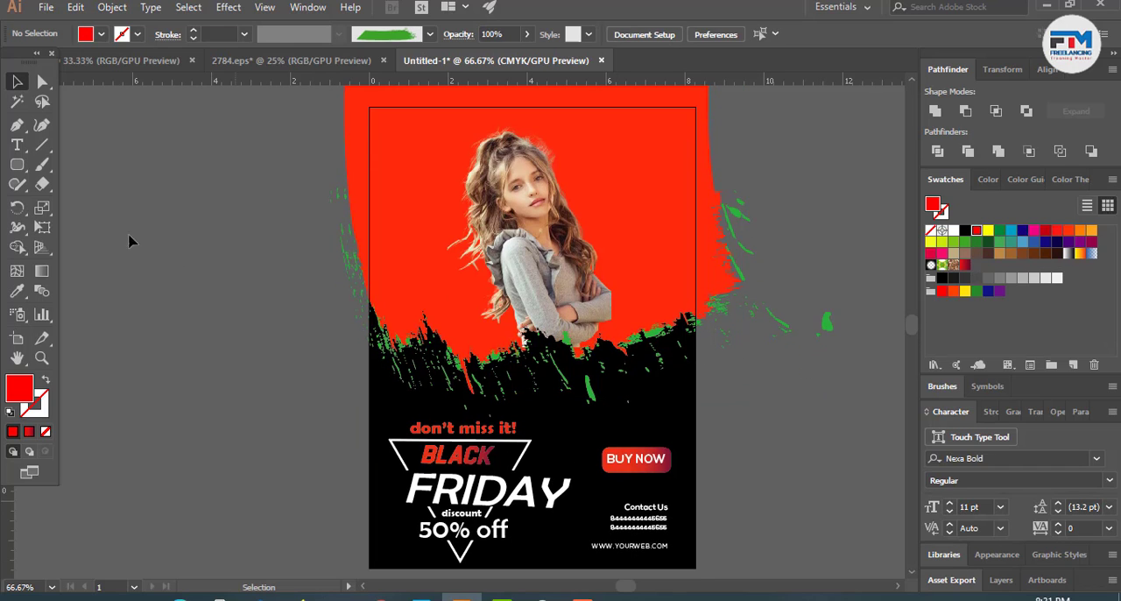
{"action": "left_click", "coordinate": [17, 102]}
{"action": "scroll", "coordinate": [430, 388], "scroll_direction": "up", "scroll_amount": 3}
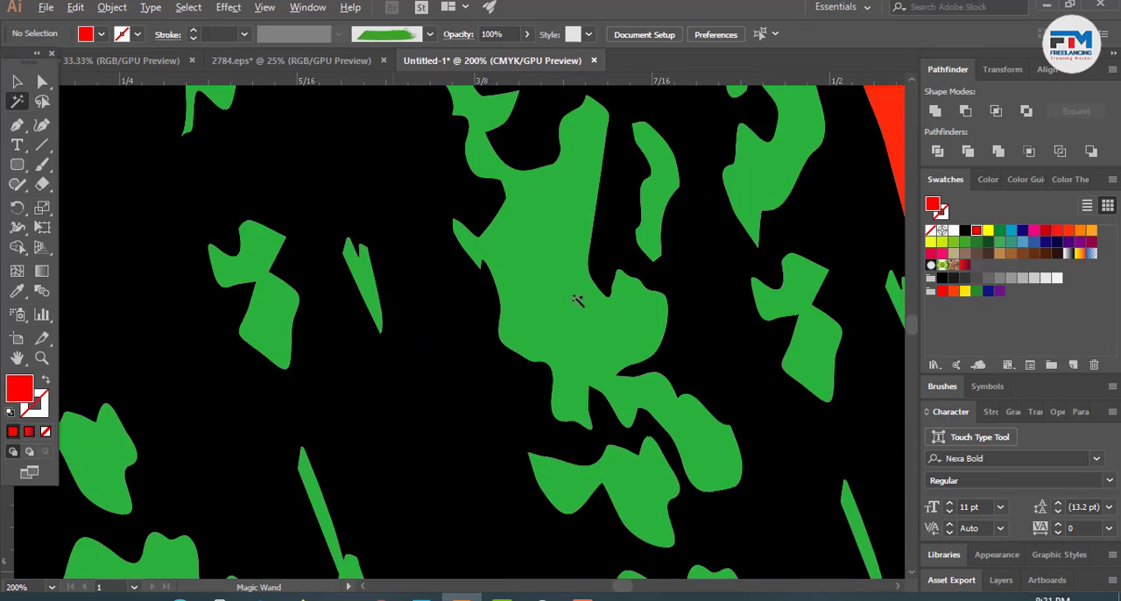
{"action": "left_click", "coordinate": [577, 300]}
{"action": "scroll", "coordinate": [458, 321], "scroll_direction": "down", "scroll_amount": 2}
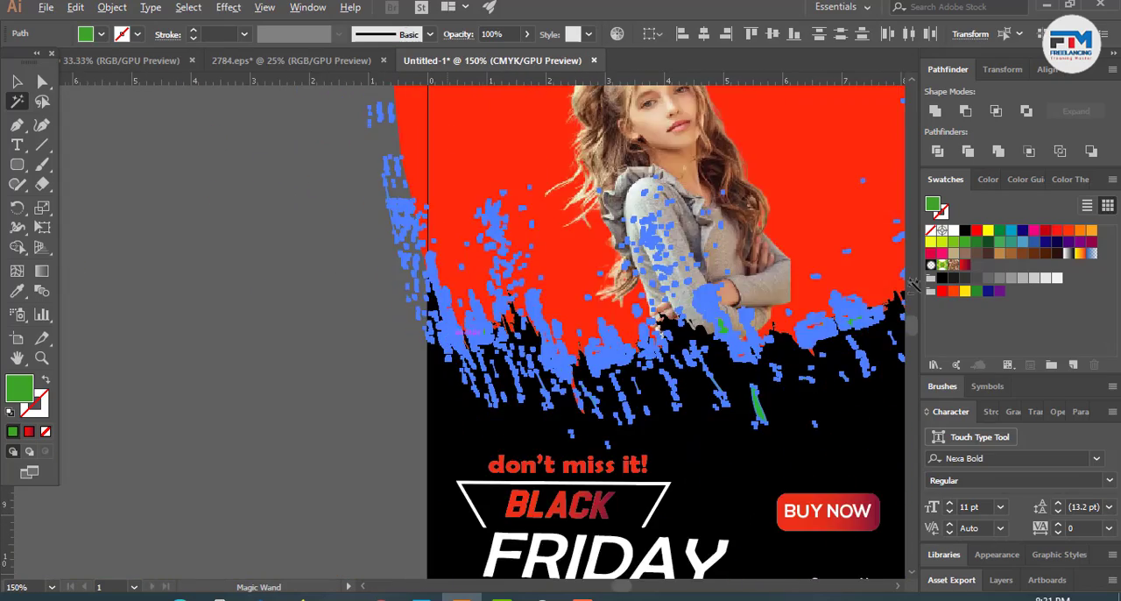
{"action": "scroll", "coordinate": [911, 283], "scroll_direction": "down", "scroll_amount": 2}
{"action": "left_click", "coordinate": [976, 229]}
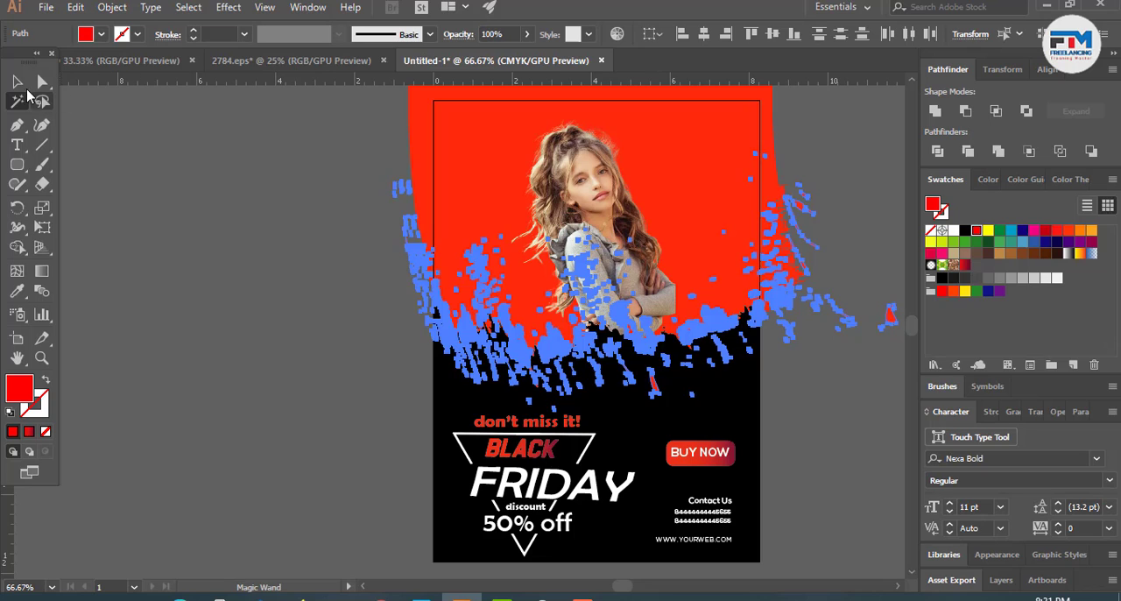
{"action": "key", "text": "v"}
{"action": "left_click", "coordinate": [270, 261]}
- Draw a rectangle over the whole design that matches the page edges
{"action": "scroll", "coordinate": [273, 267], "scroll_direction": "down", "scroll_amount": 1}
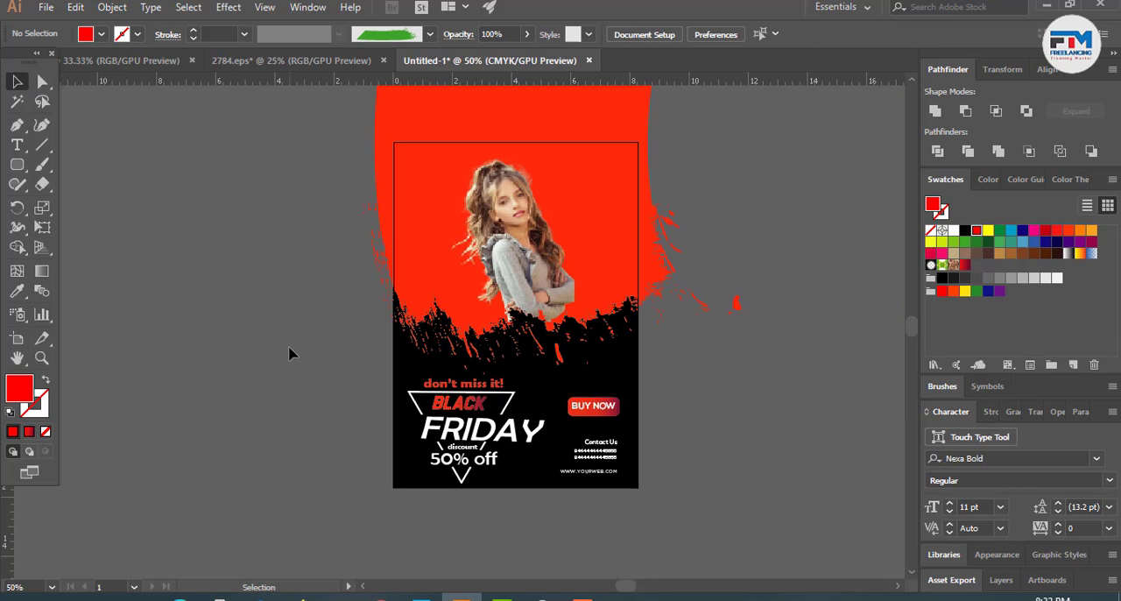
{"action": "scroll", "coordinate": [291, 353], "scroll_direction": "up", "scroll_amount": 1}
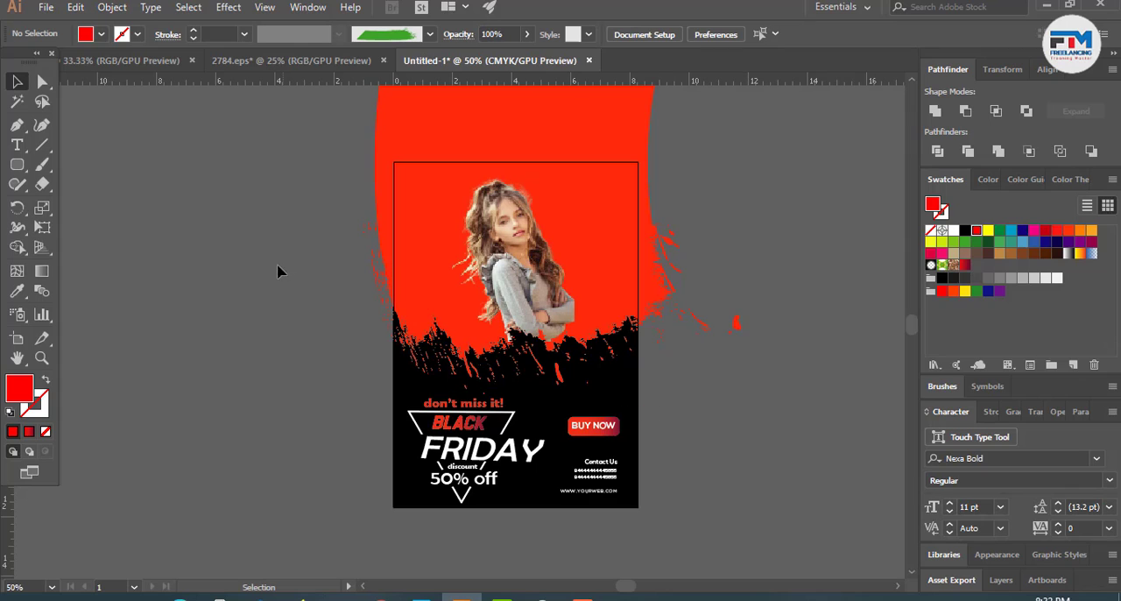
{"action": "left_click_drag", "start_coordinate": [16, 164], "coordinate": [79, 163]}
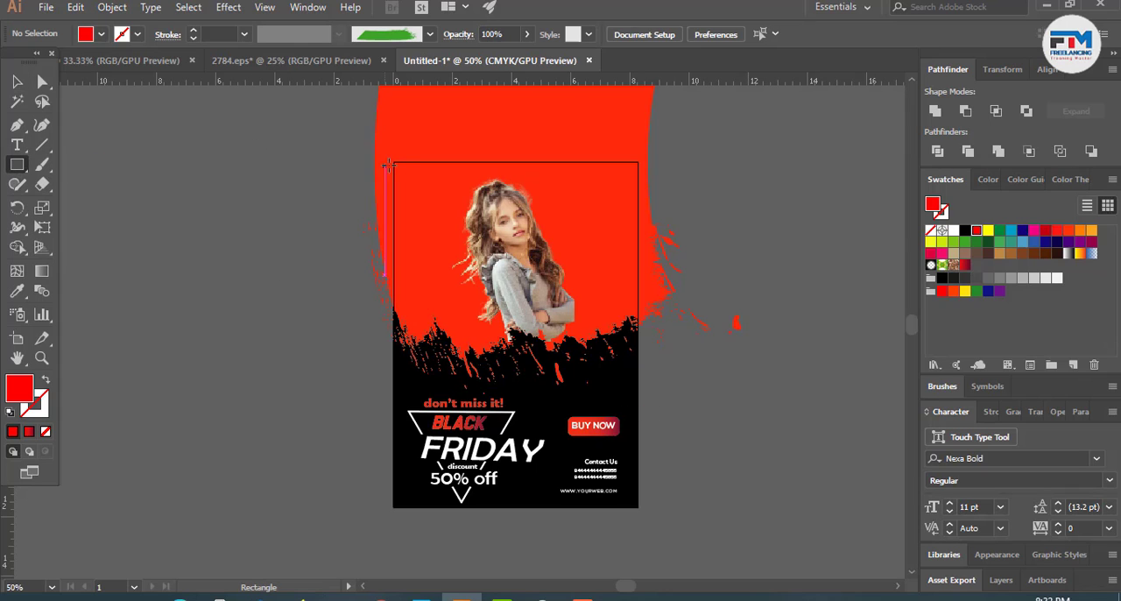
{"action": "left_click_drag", "start_coordinate": [393, 161], "coordinate": [640, 505]}
- Select all the flyer artwork with the page-sized rectangle and make a clipping mask that trims the overhanging paint
{"action": "left_click", "coordinate": [18, 82]}
{"action": "mouse_move", "coordinate": [312, 128]}
{"action": "left_mouse_down"}
{"action": "mouse_move", "coordinate": [390, 179]}
{"action": "mouse_move", "coordinate": [745, 517]}
{"action": "left_mouse_up"}
{"action": "right_click", "coordinate": [482, 309]}
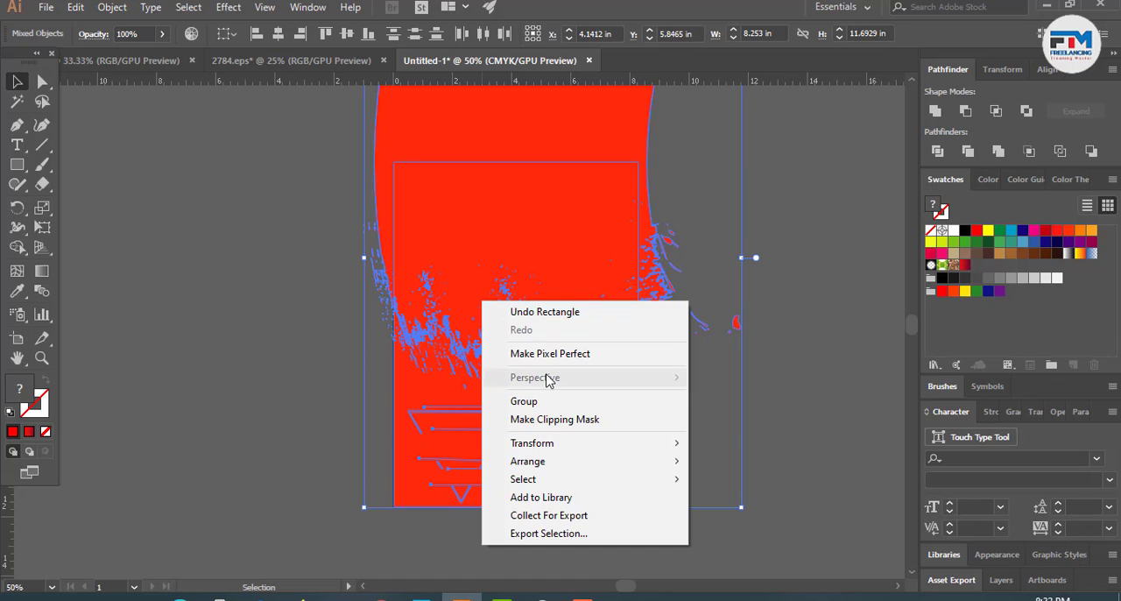
{"action": "left_click", "coordinate": [556, 419]}
{"action": "left_click", "coordinate": [751, 364]}
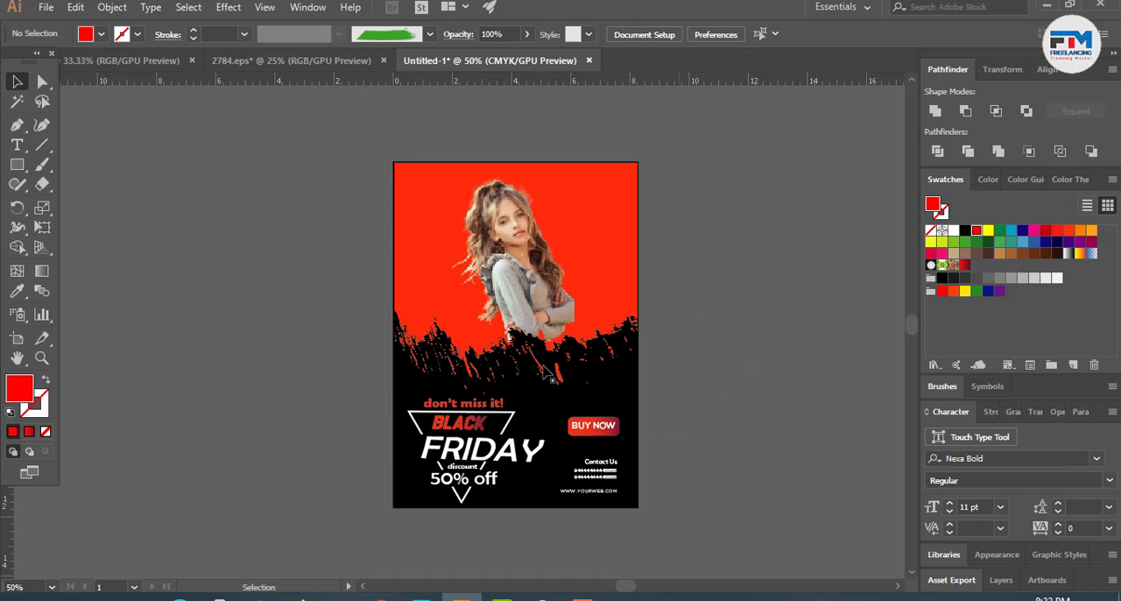
{"action": "scroll", "coordinate": [547, 375], "scroll_direction": "down", "scroll_amount": 2}
{"action": "scroll", "coordinate": [626, 400], "scroll_direction": "up", "scroll_amount": 2}
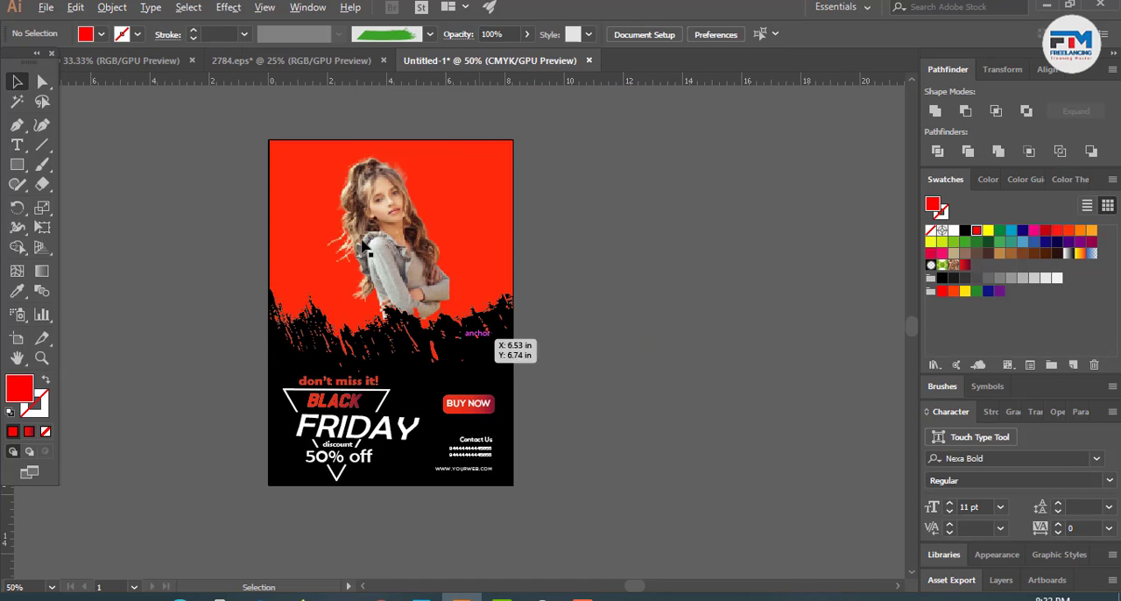
{"action": "scroll", "coordinate": [354, 222], "scroll_direction": "up", "scroll_amount": 2}
{"action": "scroll", "coordinate": [396, 332], "scroll_direction": "down", "scroll_amount": 2}
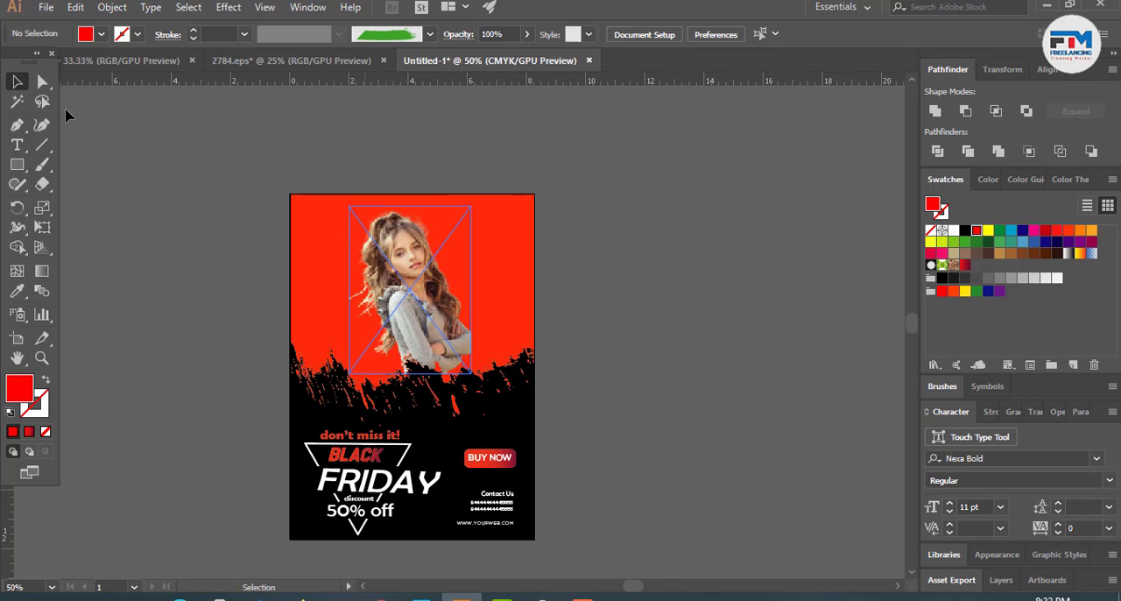
{"action": "left_click", "coordinate": [42, 8]}
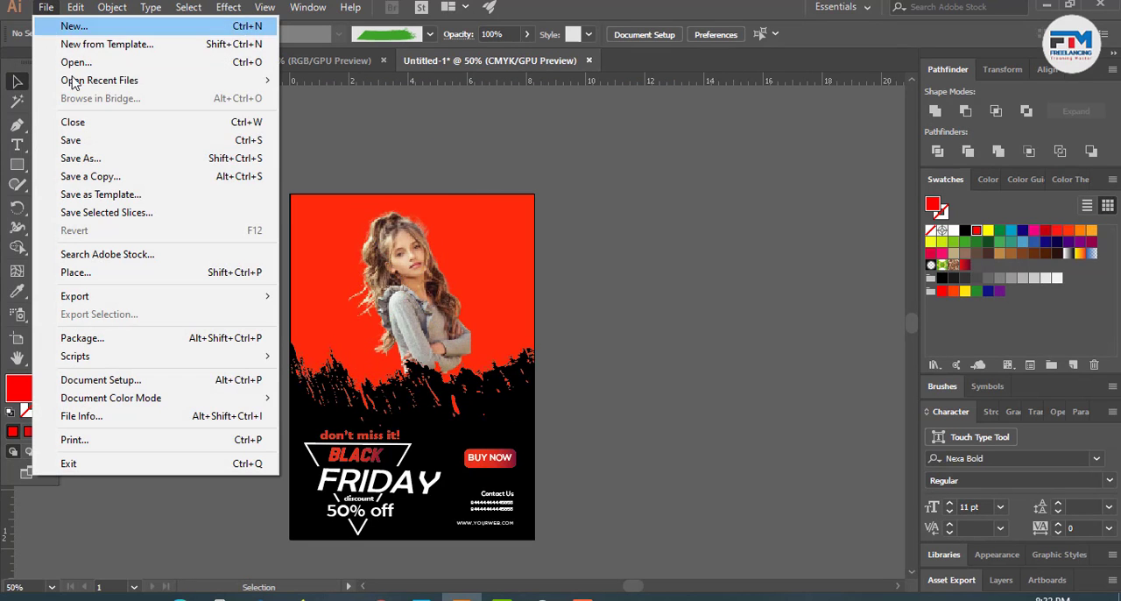
{"action": "left_click", "coordinate": [96, 35]}
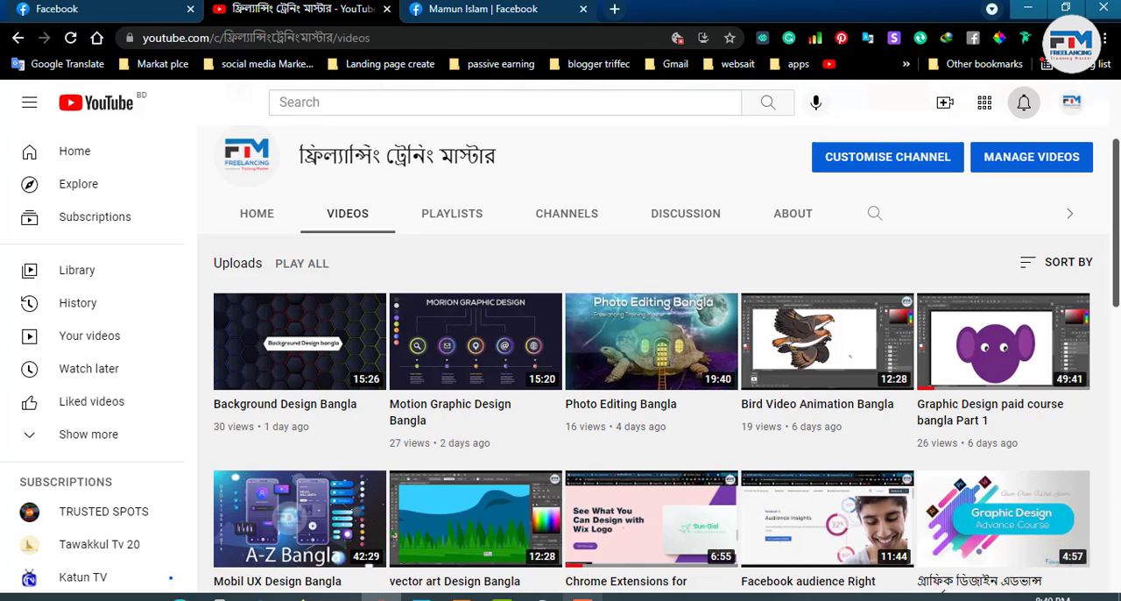
{"action": "left_click", "coordinate": [583, 599]}
{"action": "left_click", "coordinate": [1037, 539]}
{"action": "left_click", "coordinate": [583, 598]}
{"action": "left_click", "coordinate": [1037, 539]}
{"action": "left_click", "coordinate": [582, 598]}
{"action": "left_click", "coordinate": [1037, 538]}
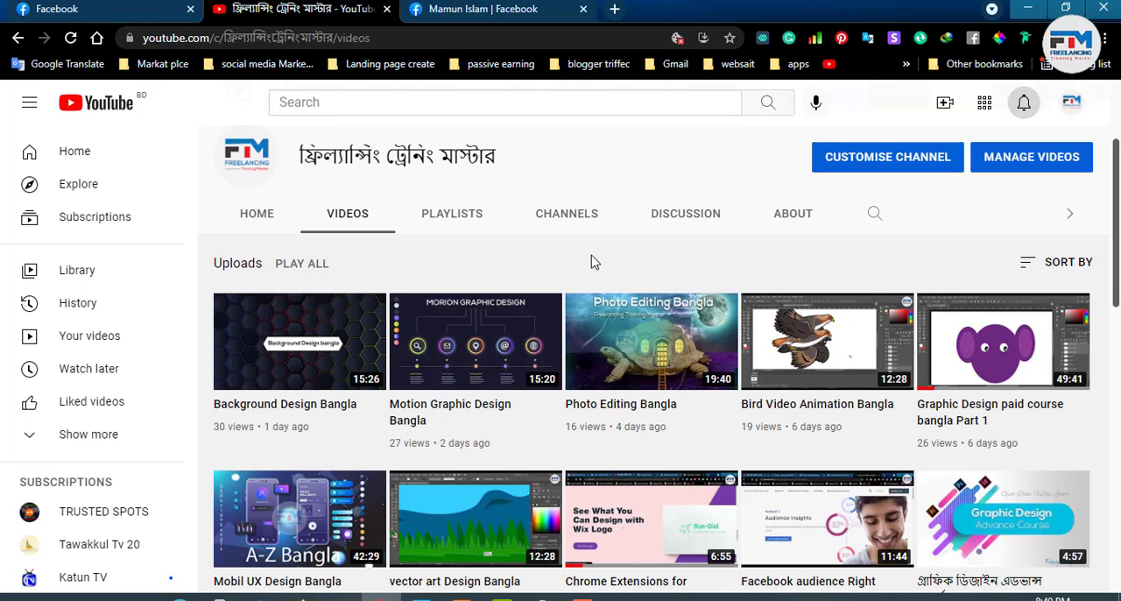